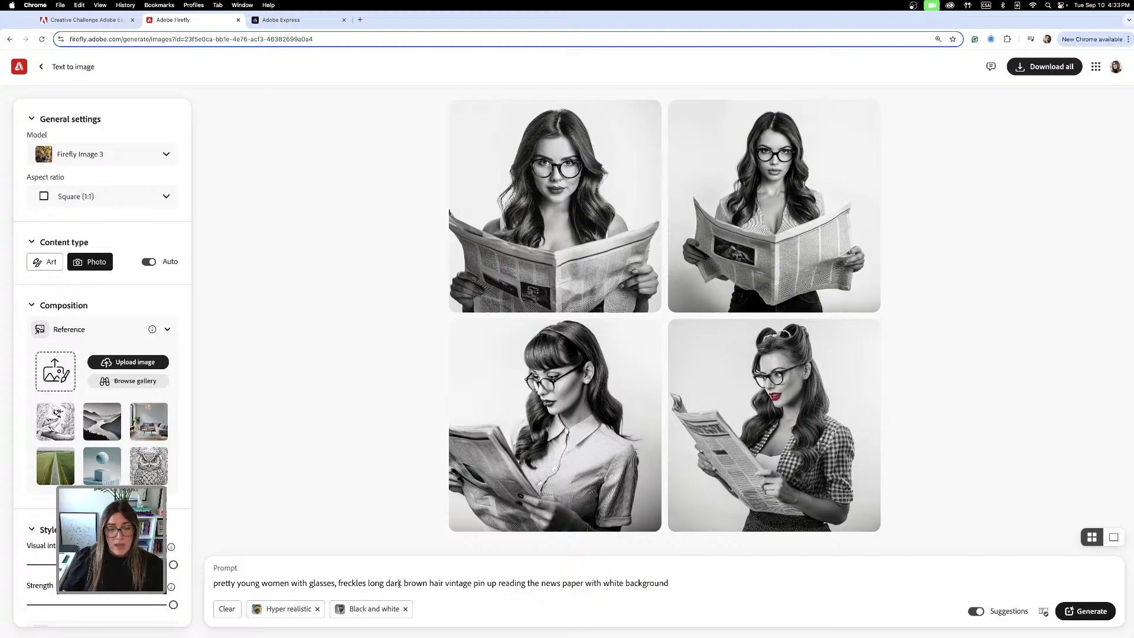
# - Compare the Firefly prompt with the image reference and prompt on the creative challenge slide
pyautogui.doubleClick(458, 583)
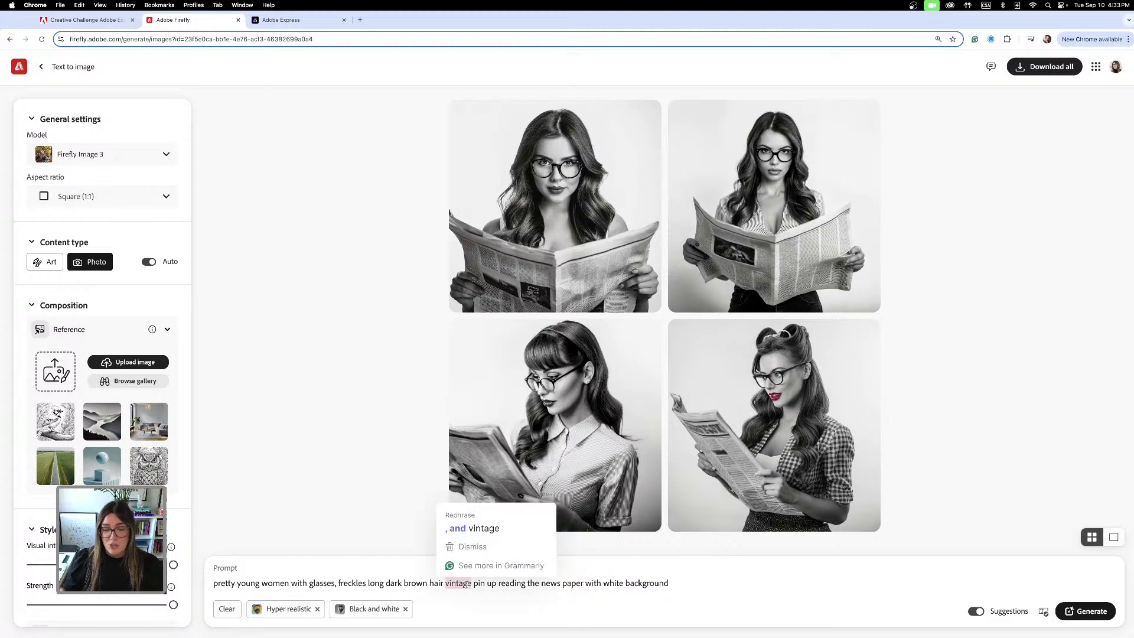
pyautogui.click(467, 584)
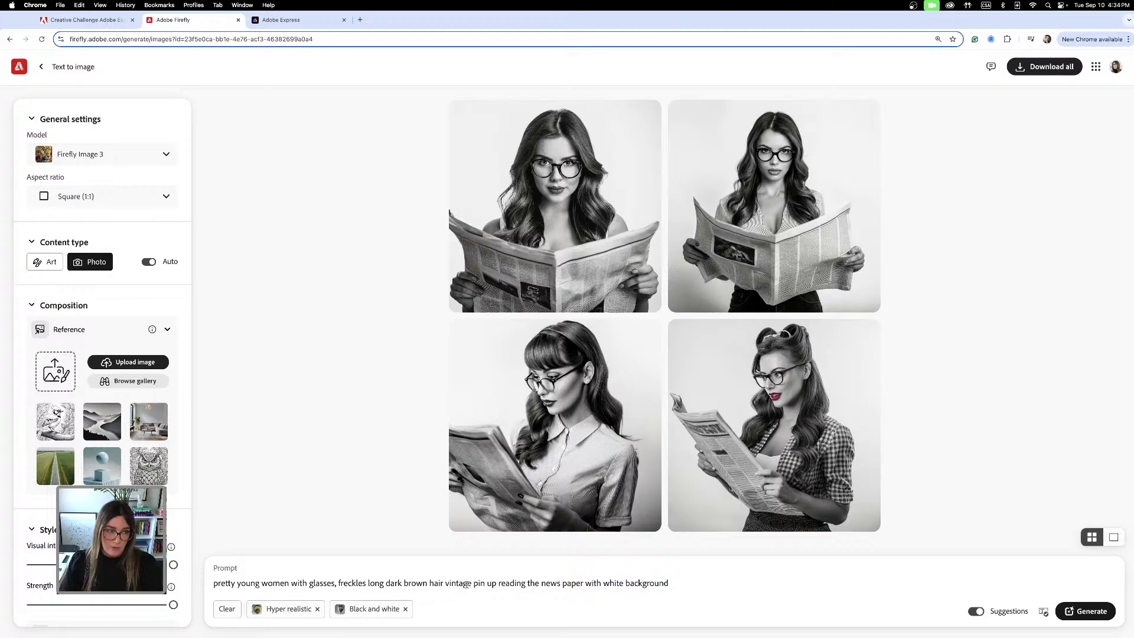
pyautogui.click(83, 19)
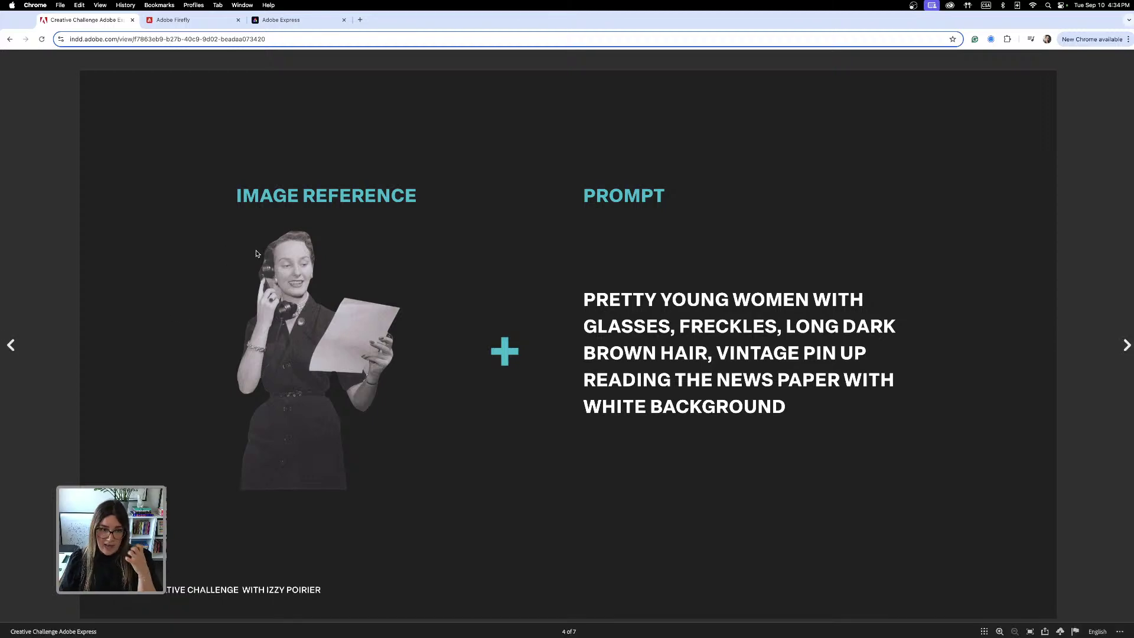
pyautogui.click(177, 20)
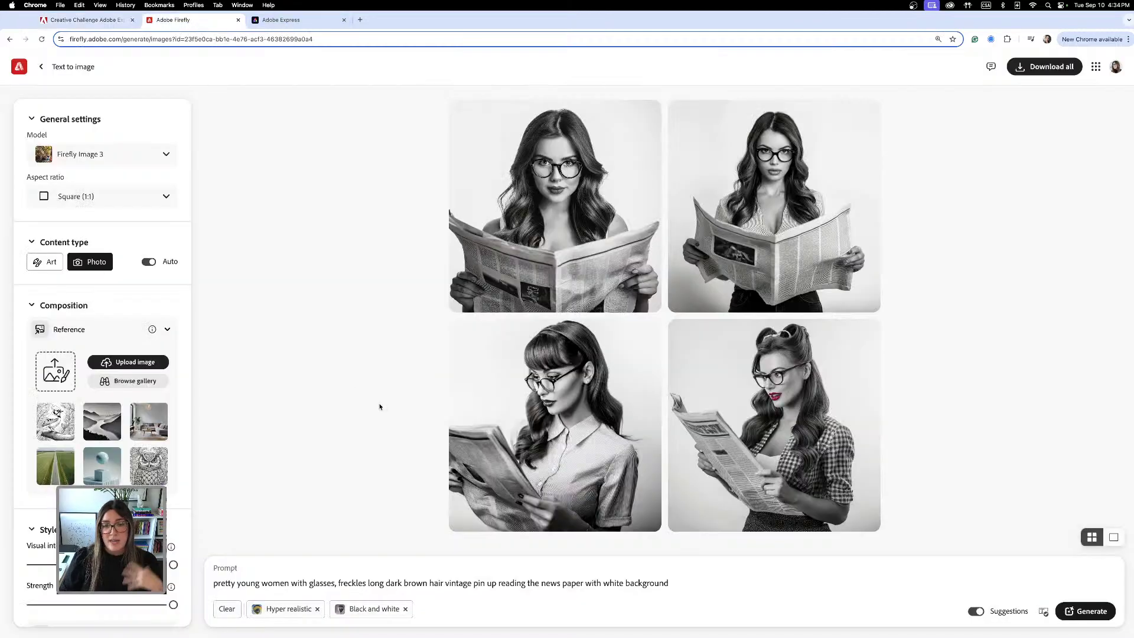
# - Open the generated image of the woman in the striped shirt and headband in Generative fill
pyautogui.moveTo(539, 435)
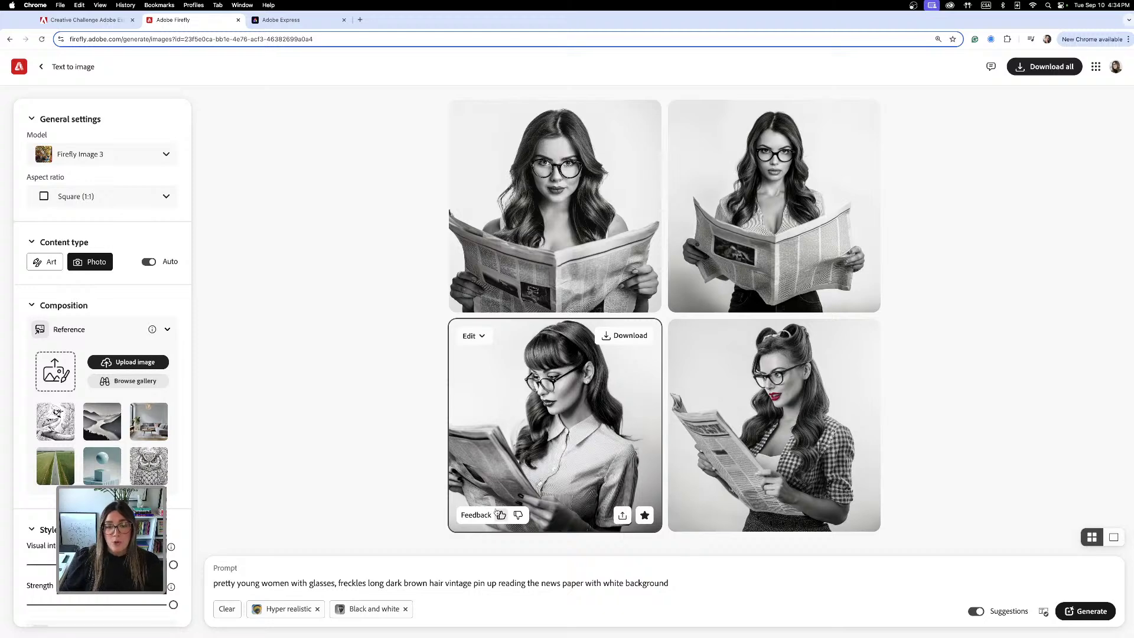
pyautogui.click(478, 335)
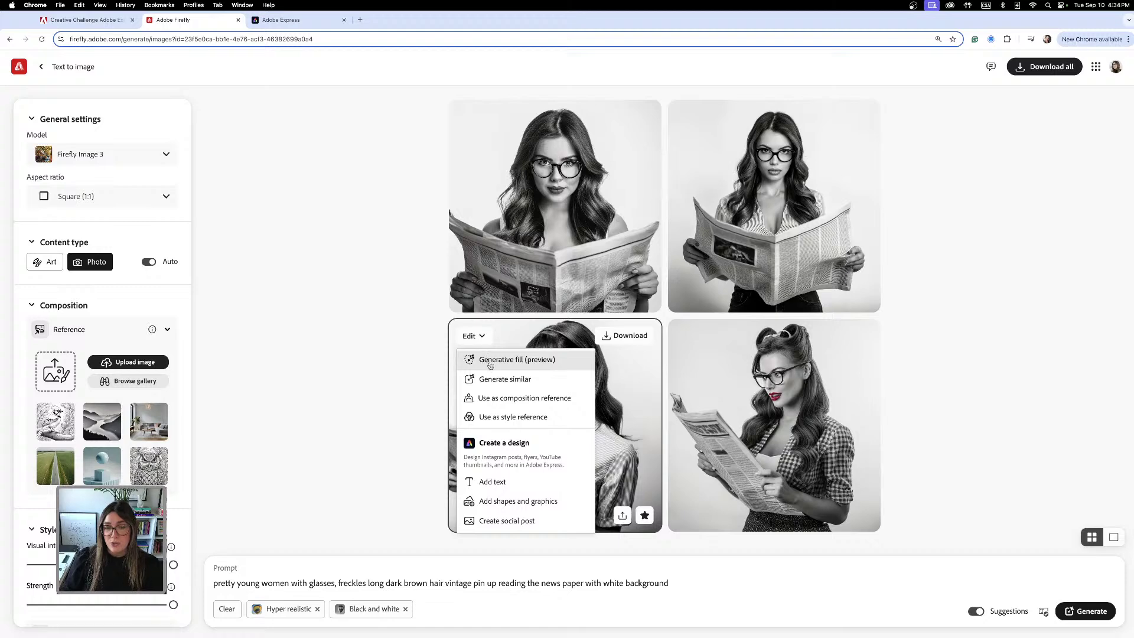
pyautogui.click(511, 361)
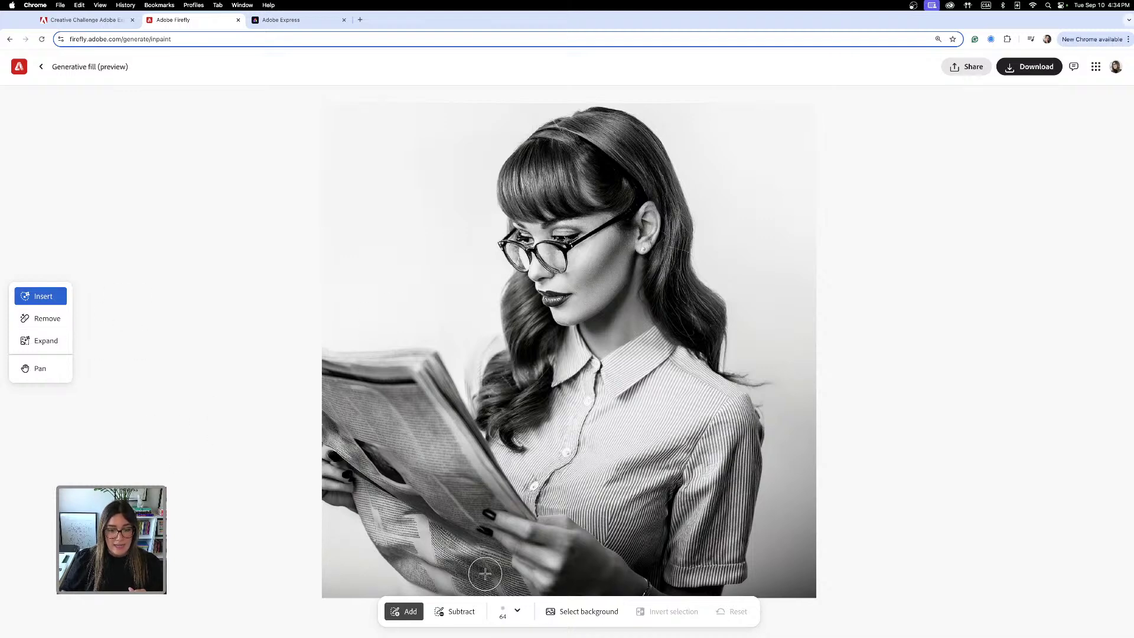
# - Expand the canvas freeform above, below and to the left of the woman, and generate the extension without a prompt
pyautogui.scroll(-2, 466, 491)
pyautogui.scroll(-2, 466, 492)
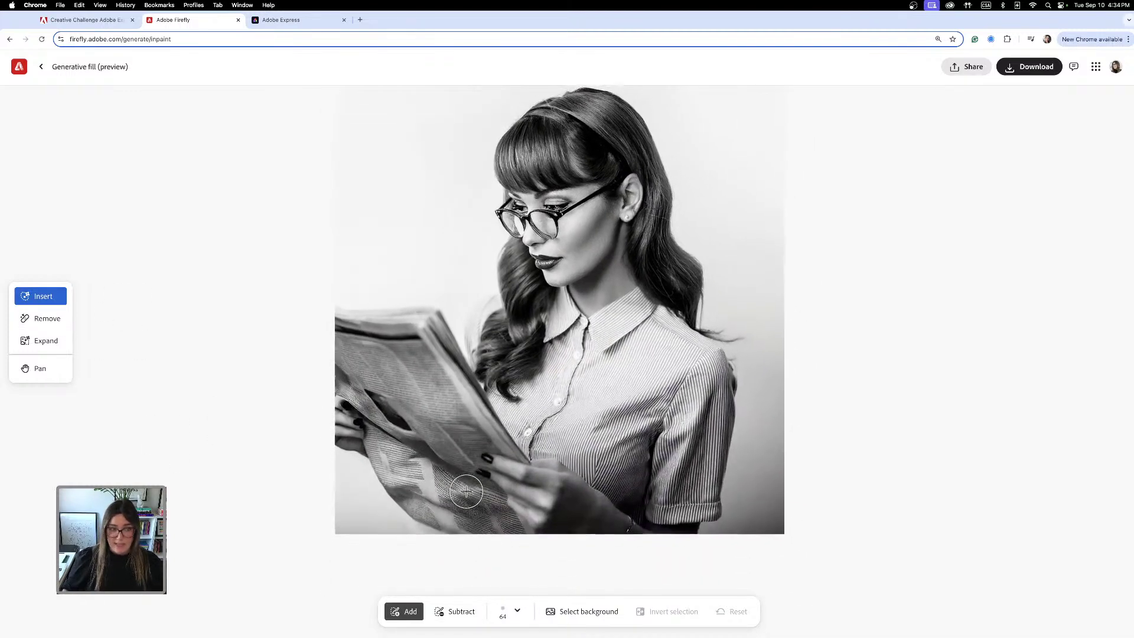
pyautogui.click(41, 342)
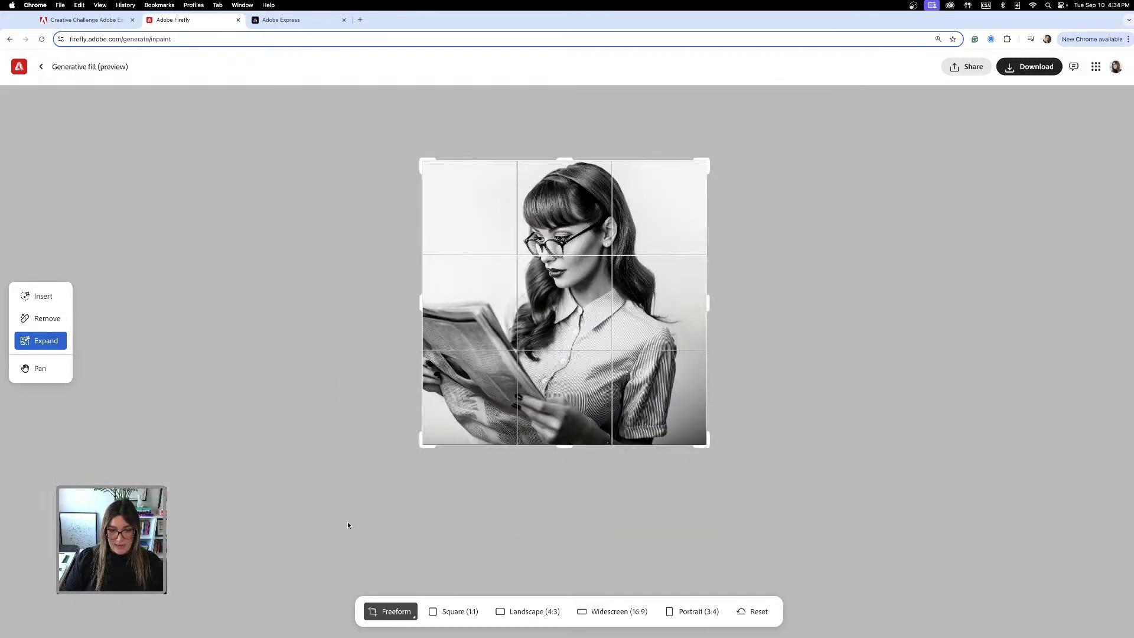
pyautogui.moveTo(425, 443); pyautogui.dragTo(392, 523)
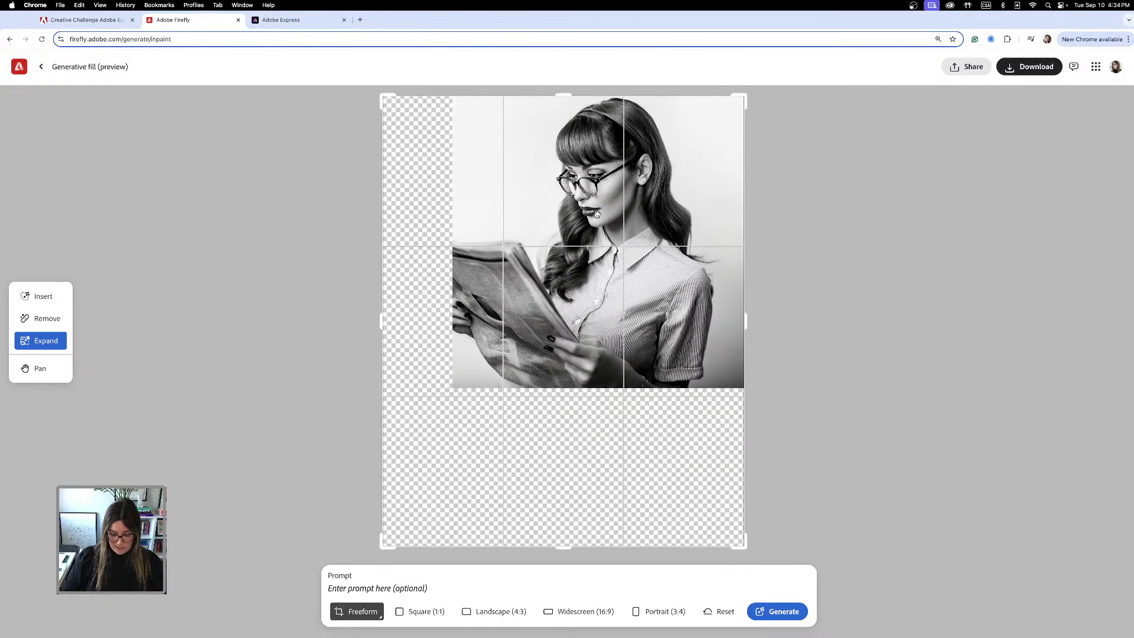
pyautogui.scroll(-5, 598, 215)
pyautogui.moveTo(598, 215); pyautogui.dragTo(597, 160)
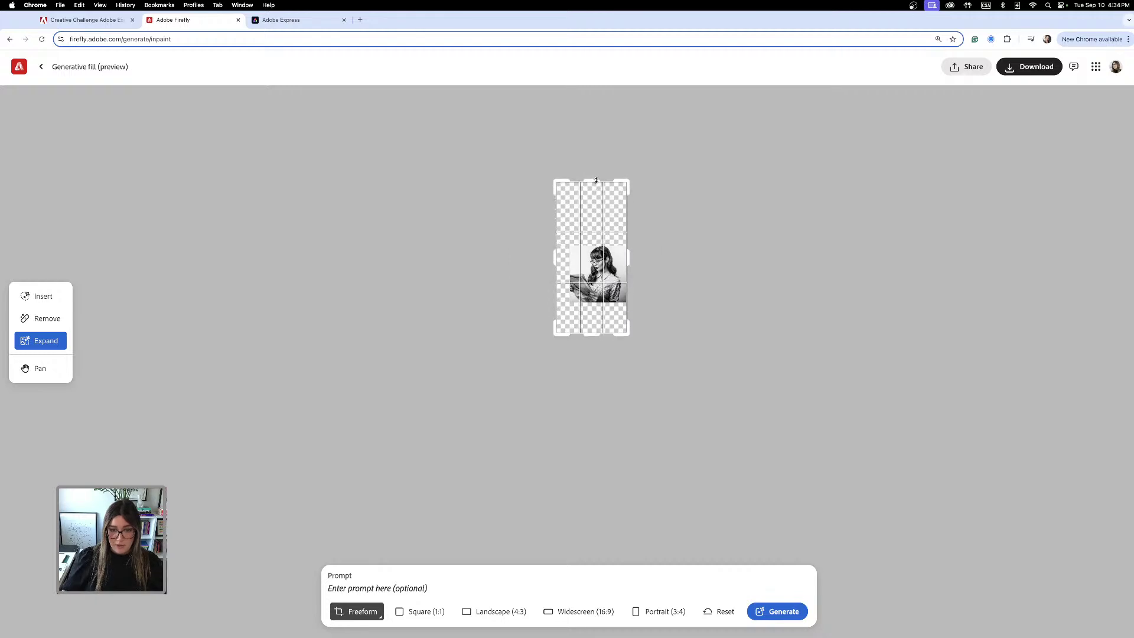
pyautogui.moveTo(554, 255); pyautogui.dragTo(548, 256)
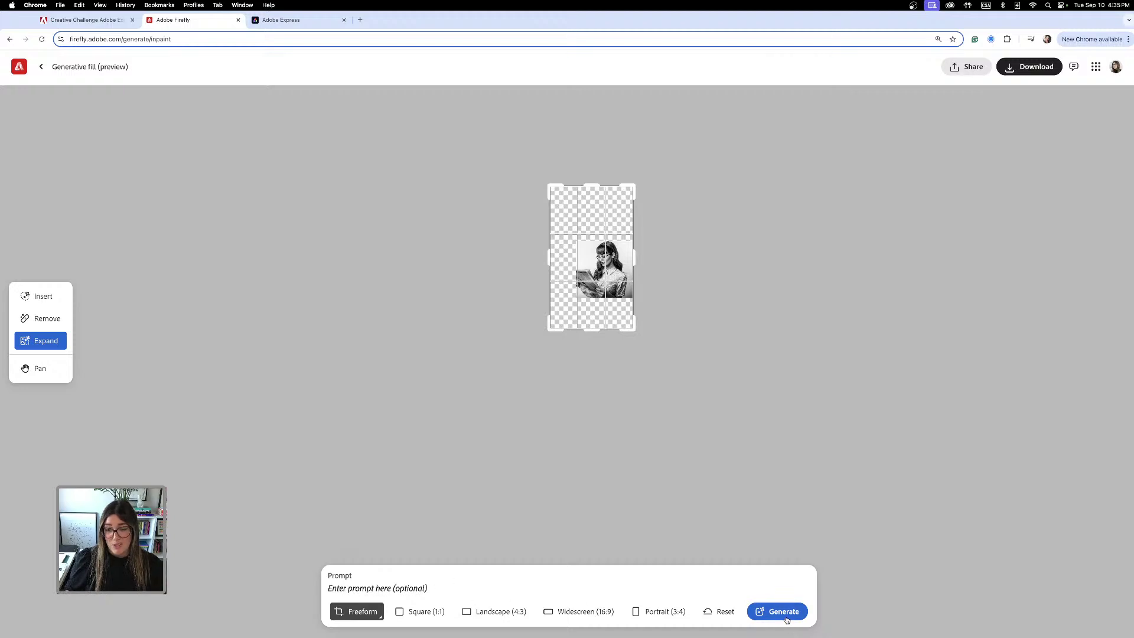
pyautogui.click(762, 607)
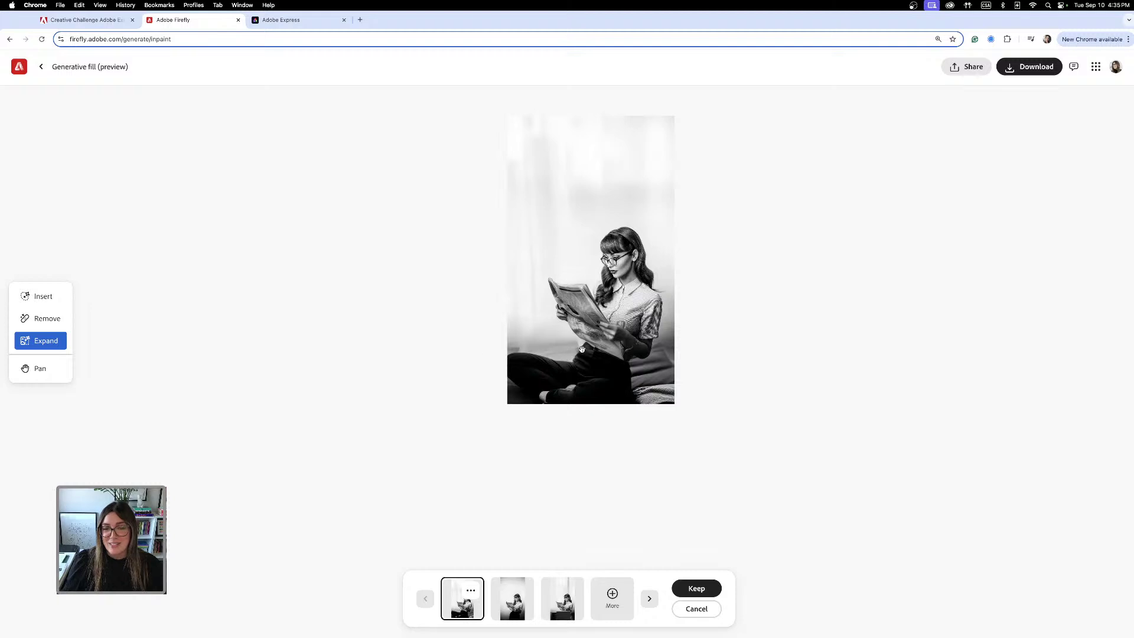
# - Choose the second expansion variation, with the woman standing in a dark skirt, and download it
pyautogui.scroll(2, 602, 337)
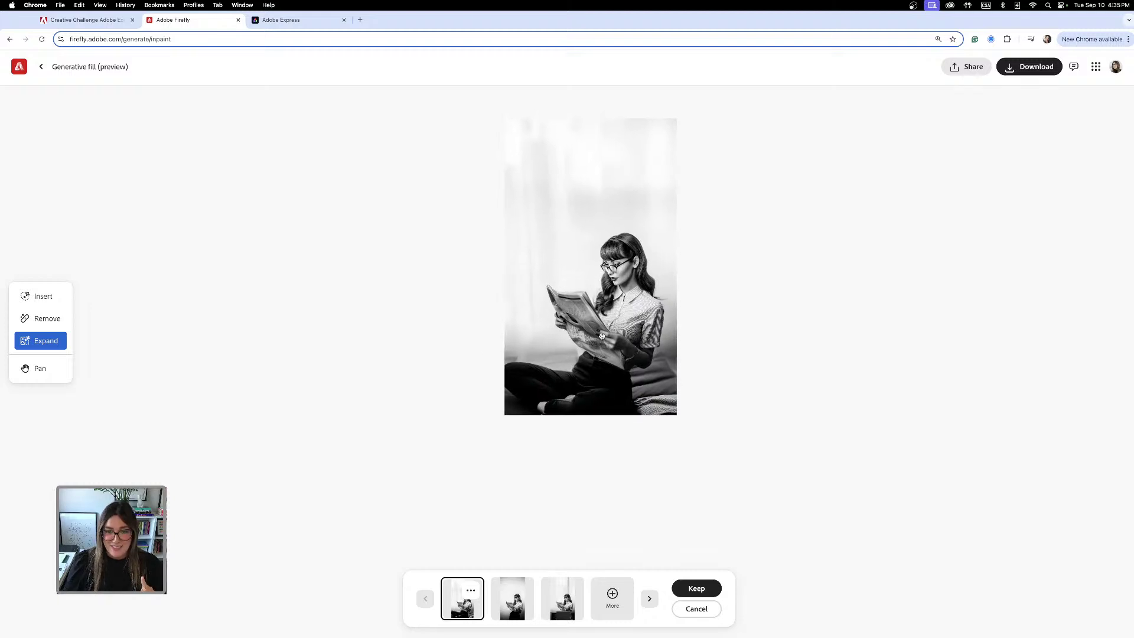
pyautogui.scroll(5, 602, 336)
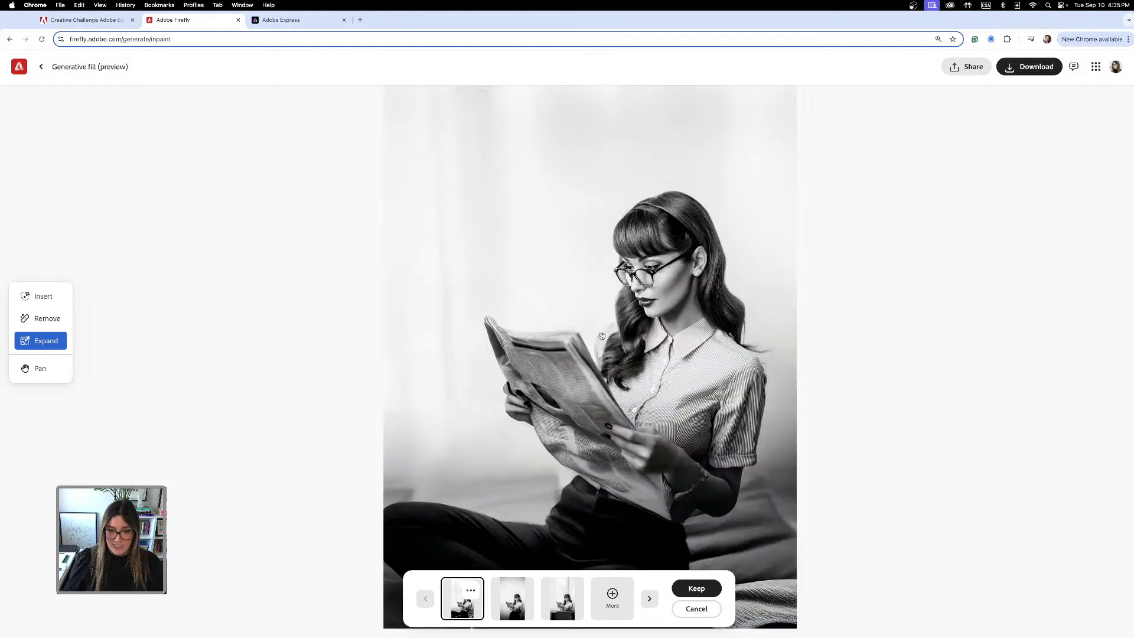
pyautogui.scroll(-2, 602, 337)
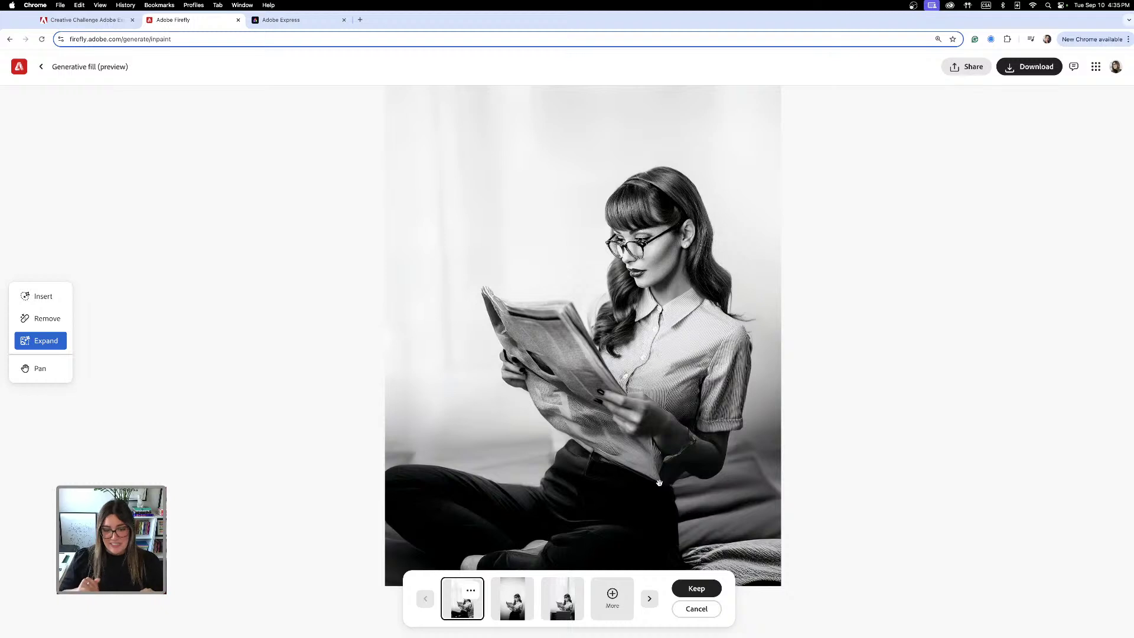
pyautogui.click(522, 596)
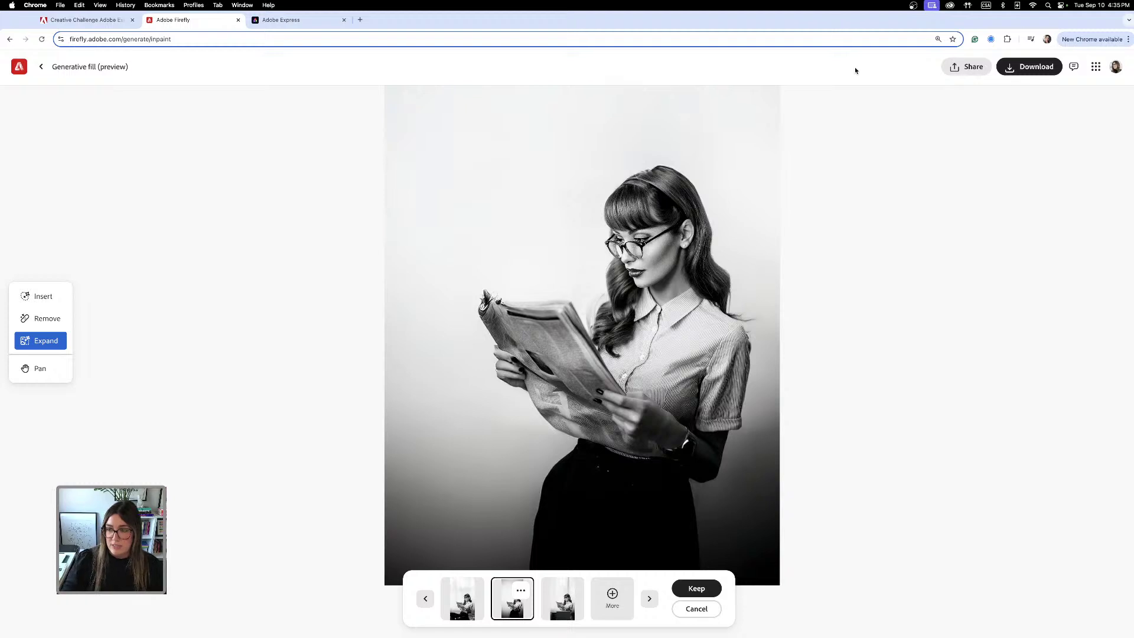
pyautogui.click(1031, 67)
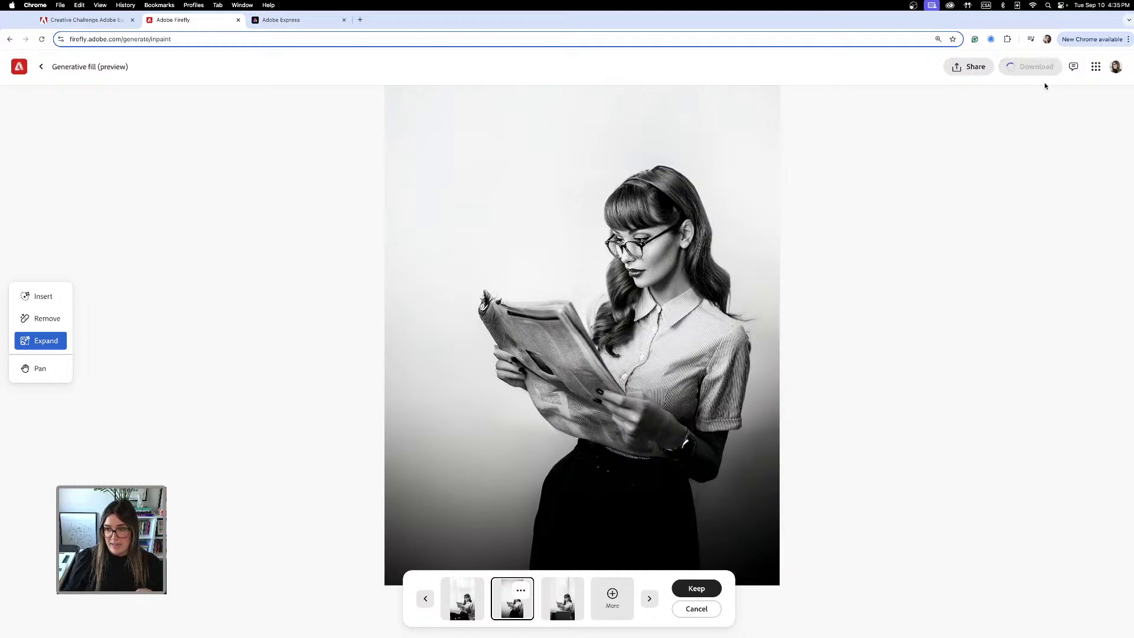
# - Switch to Adobe Express and review the Designer Confessions brand and its assets
pyautogui.click(300, 23)
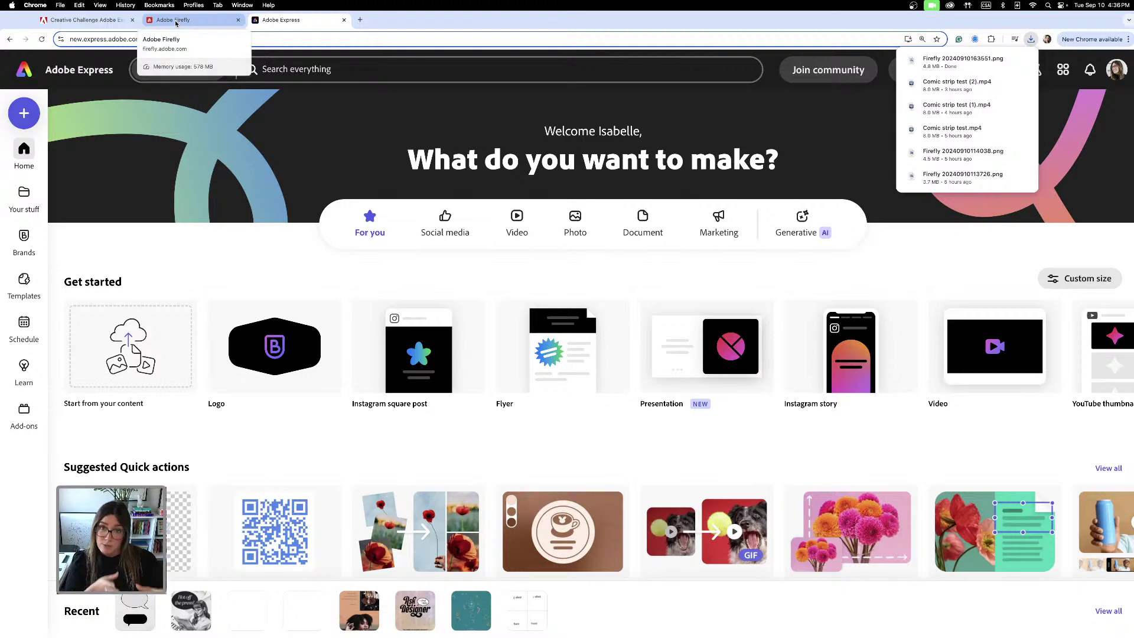
pyautogui.click(24, 240)
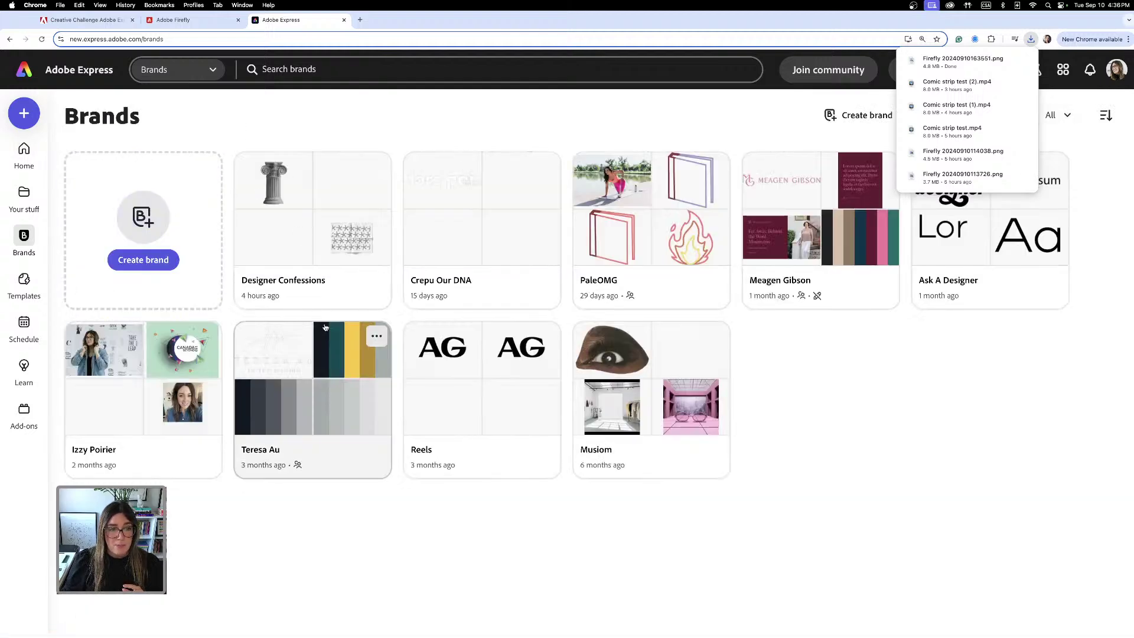
pyautogui.click(342, 285)
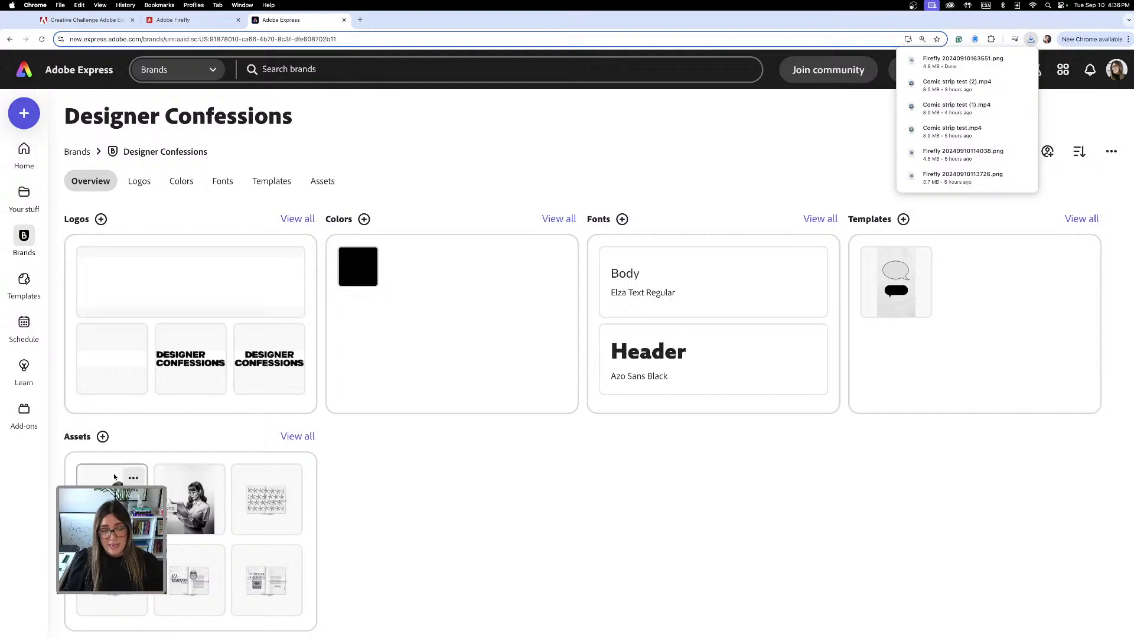
pyautogui.click(103, 436)
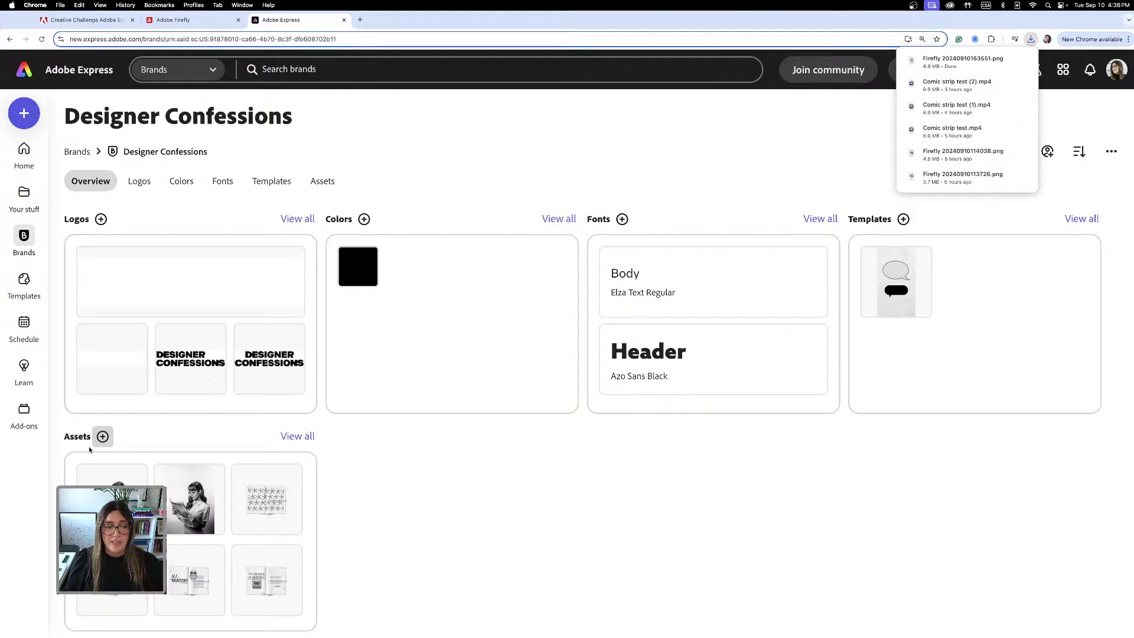
pyautogui.click(796, 539)
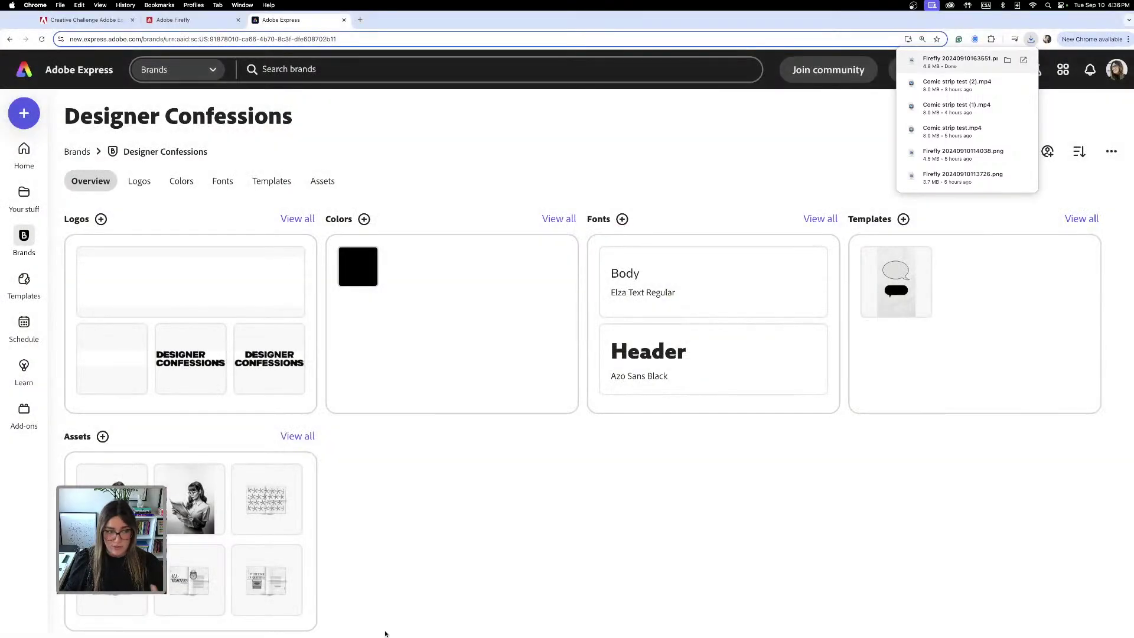
# - Create a new blank Instagram story design at 1,080 x 1,920 px from the home page
pyautogui.click(26, 76)
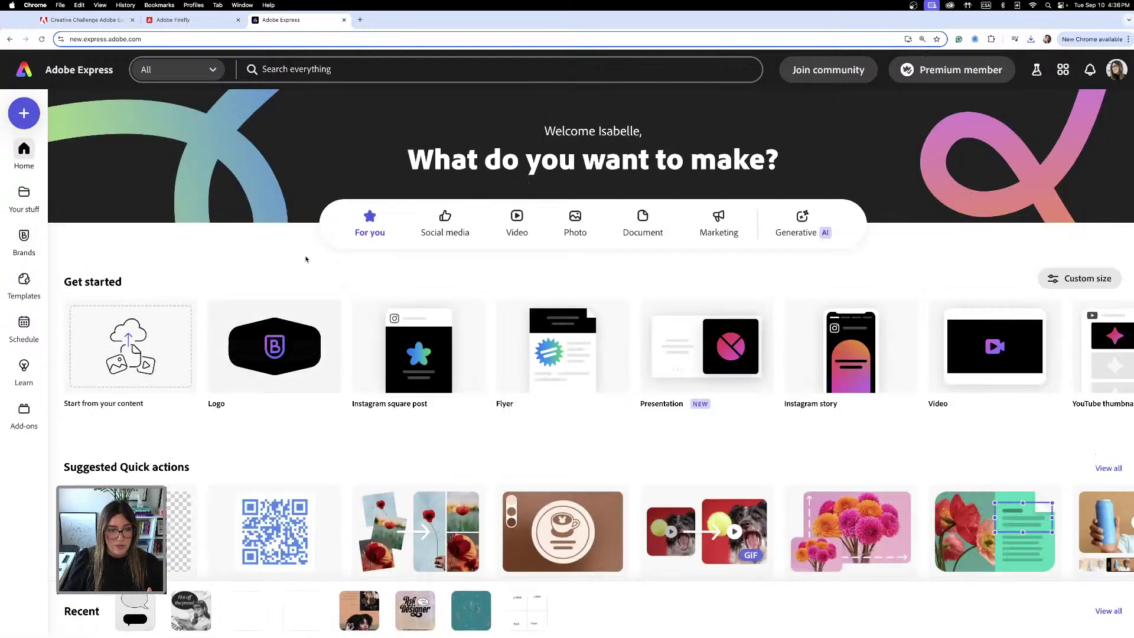
pyautogui.click(24, 113)
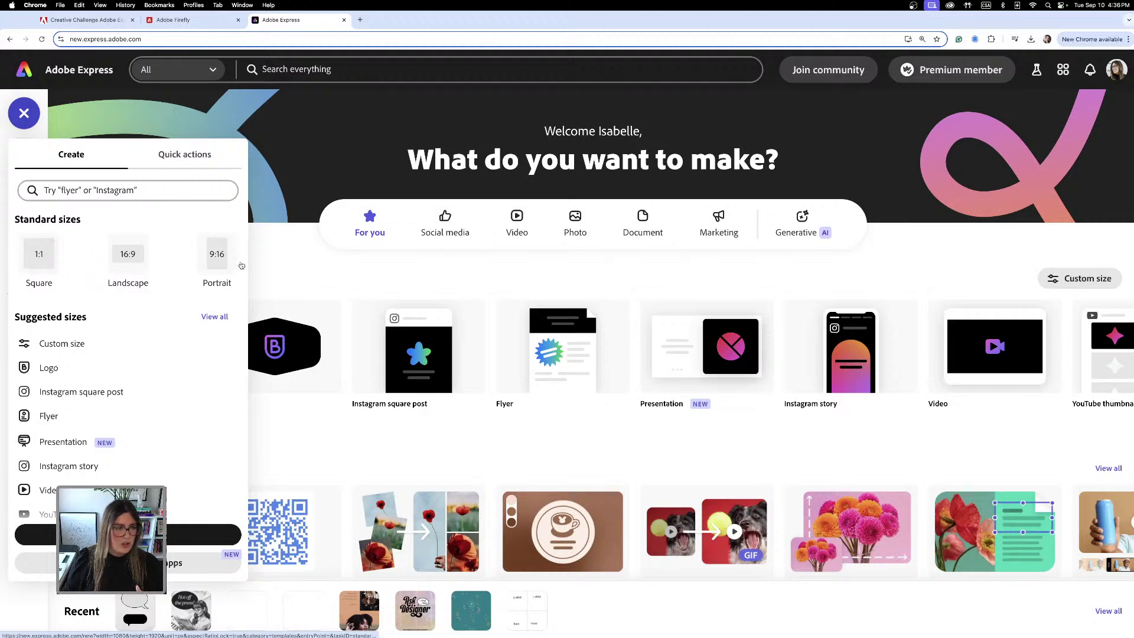
pyautogui.scroll(-1, 89, 416)
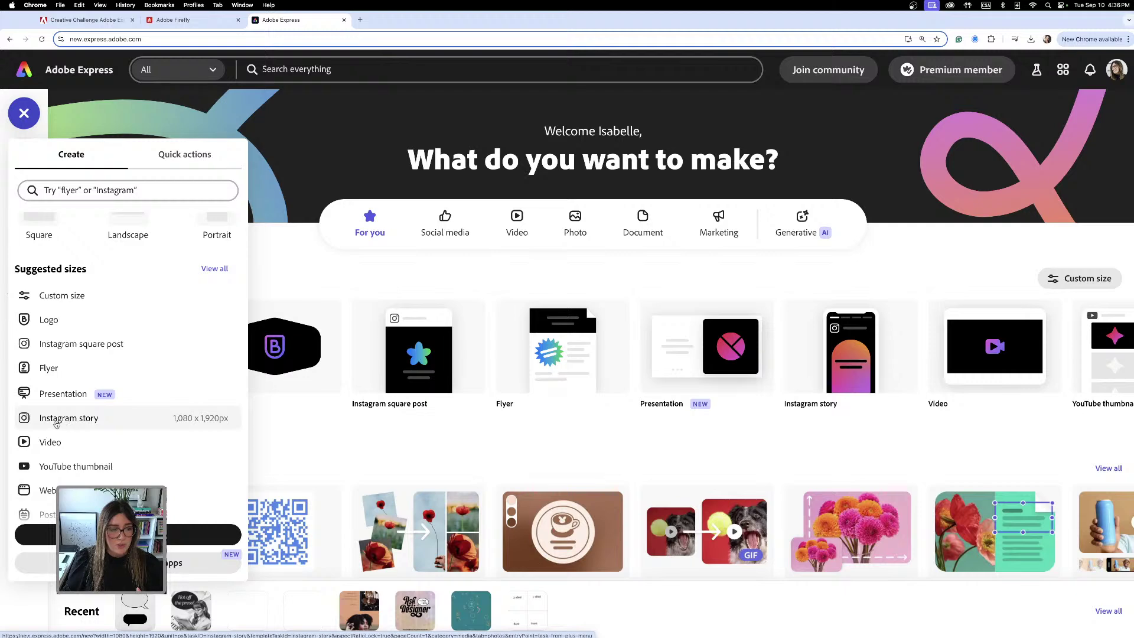
pyautogui.click(60, 423)
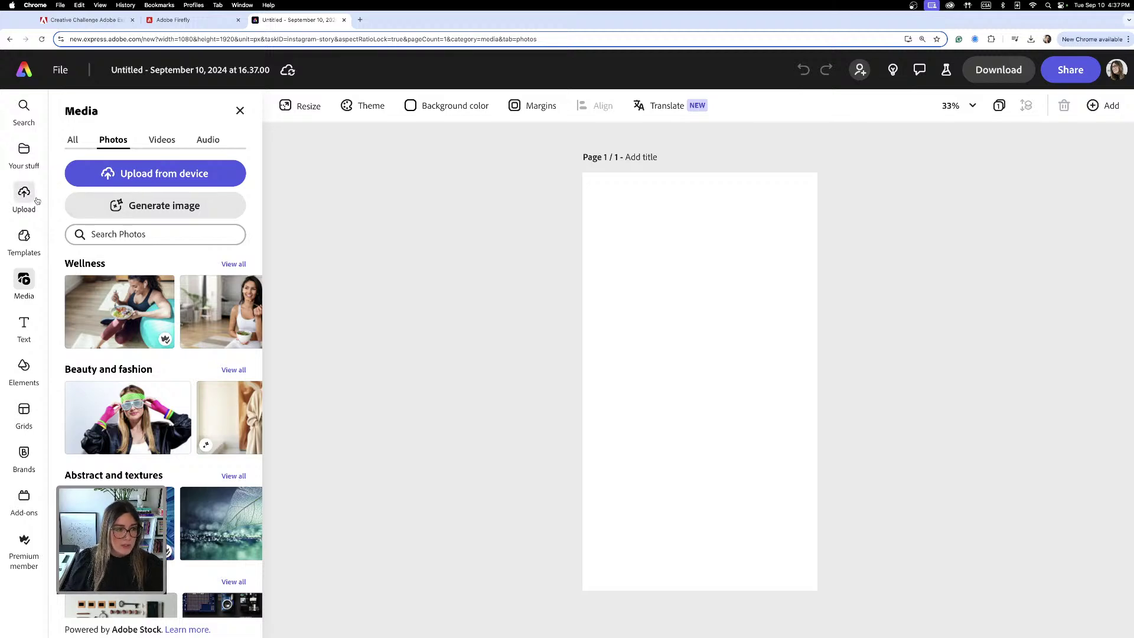
# - Search the stock photos for "news paper background"
pyautogui.moveTo(24, 280)
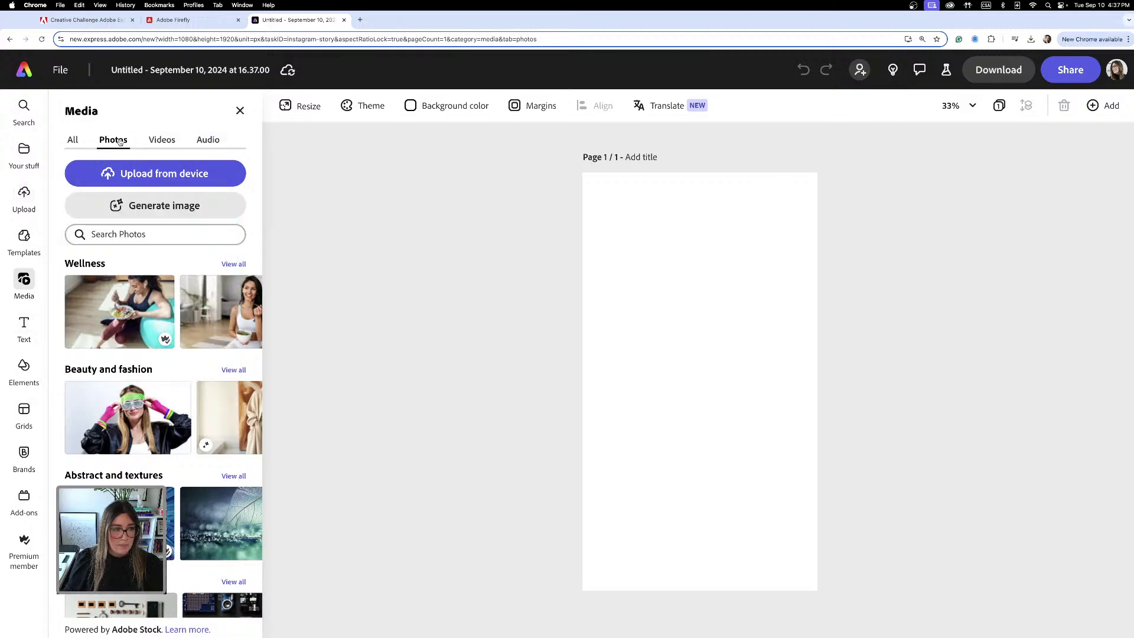
pyautogui.click(155, 236)
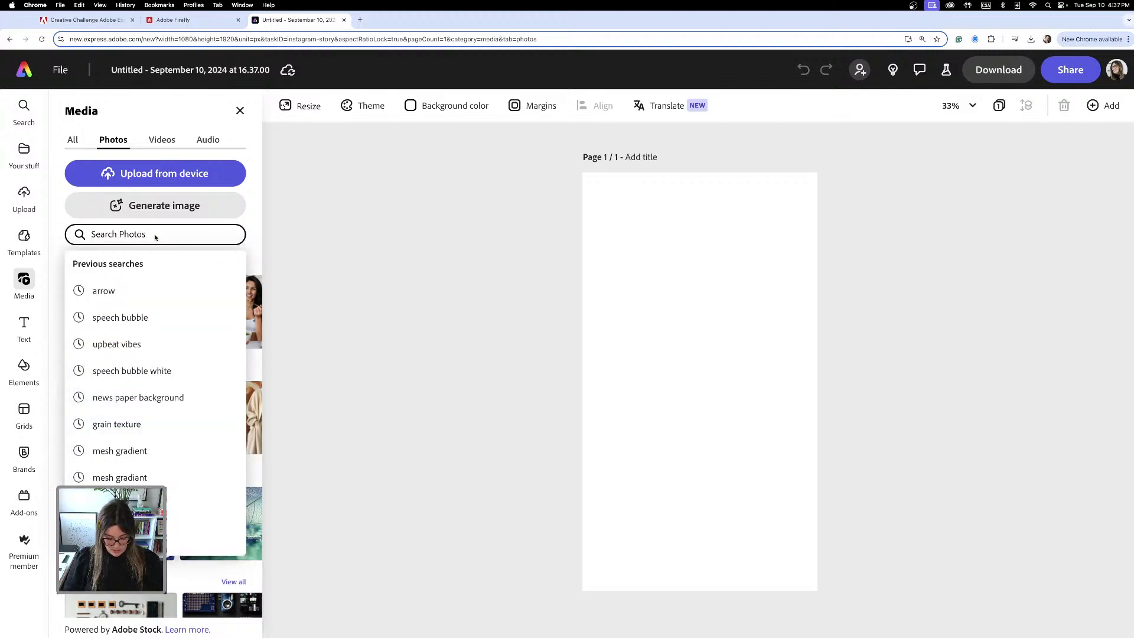
pyautogui.write('news pape')
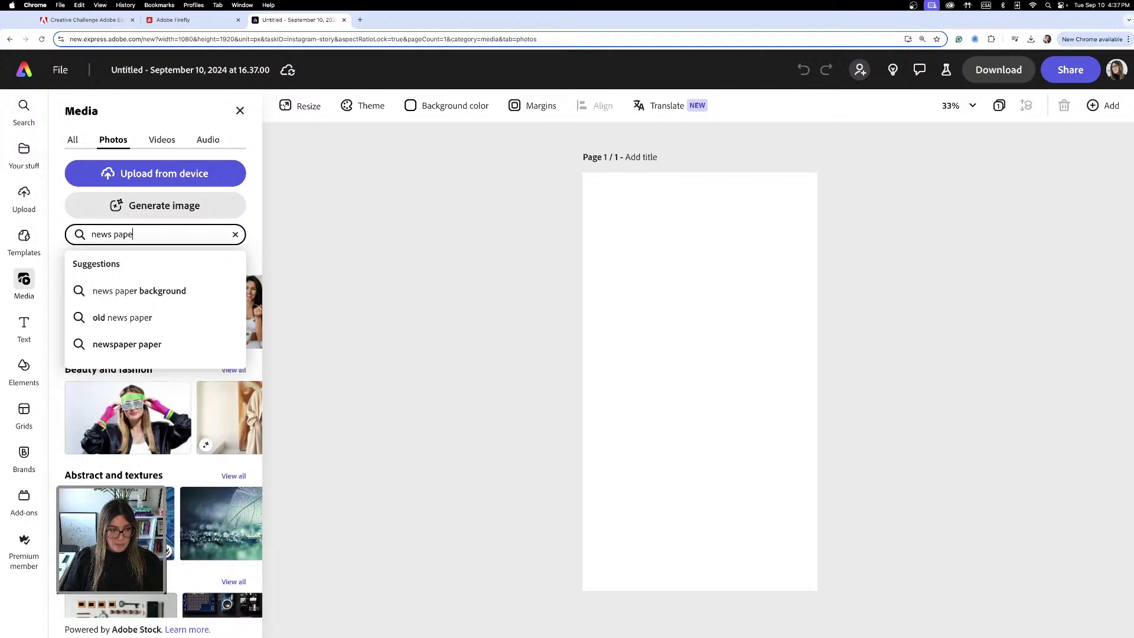
pyautogui.write('r')
pyautogui.click(157, 289)
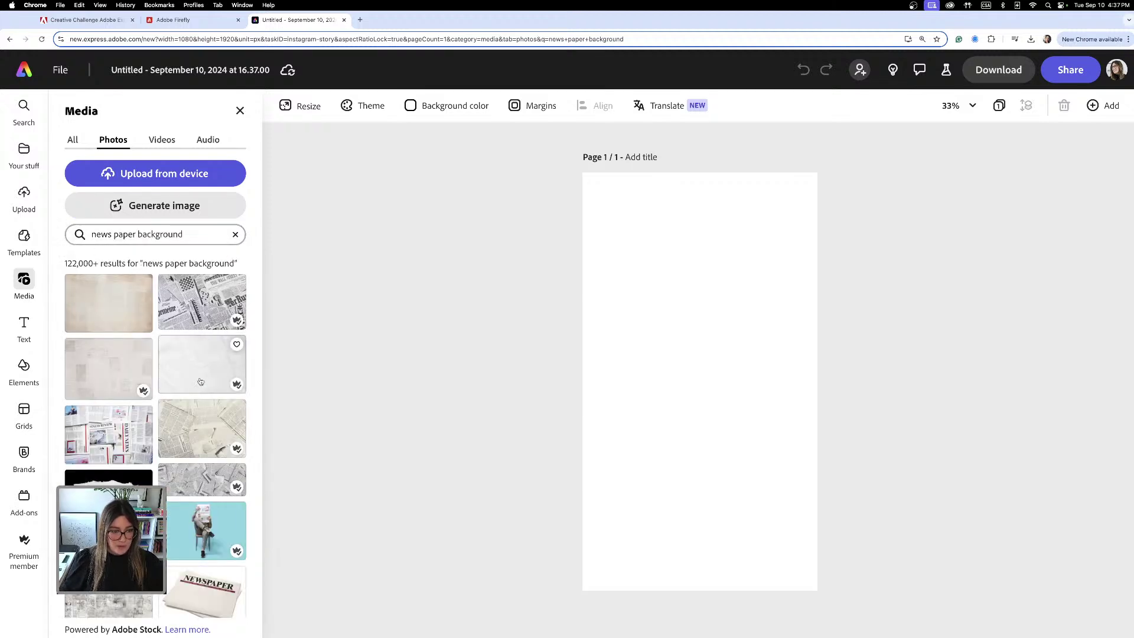
# - Add the light grey crumpled-paper photo from the search results to the page
pyautogui.scroll(-1, 195, 367)
pyautogui.scroll(1, 194, 367)
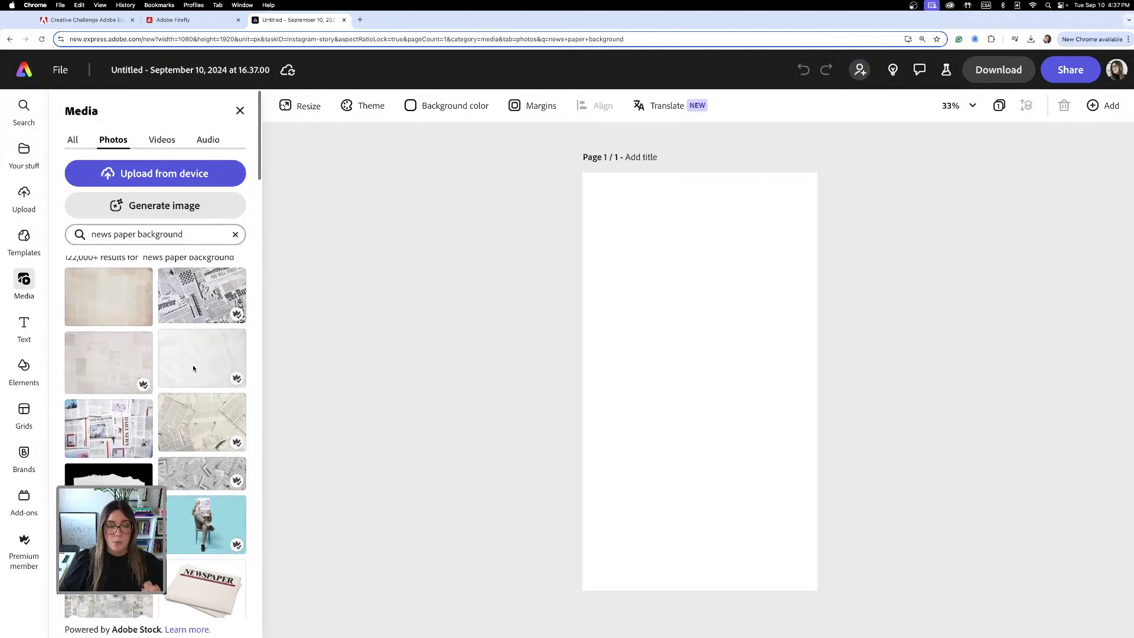
pyautogui.scroll(-1, 193, 366)
pyautogui.scroll(1, 192, 366)
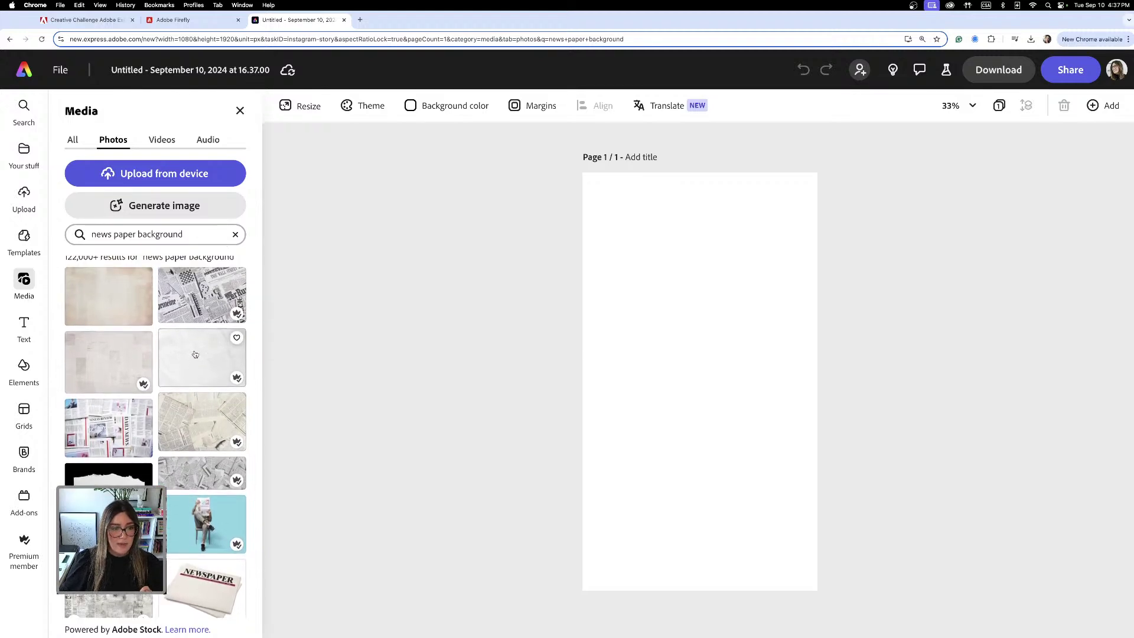
pyautogui.click(202, 366)
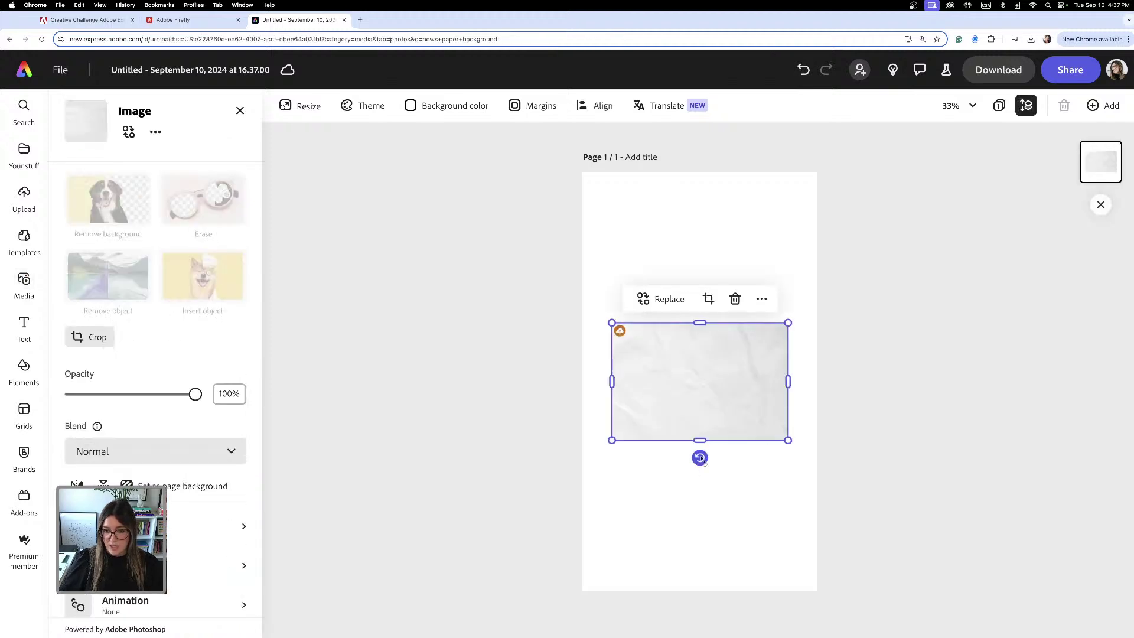
# - Rotate the crumpled-paper photo a quarter turn to portrait and enlarge it to cover the whole page
pyautogui.moveTo(699, 458); pyautogui.dragTo(628, 383)
pyautogui.moveTo(677, 440); pyautogui.dragTo(618, 313)
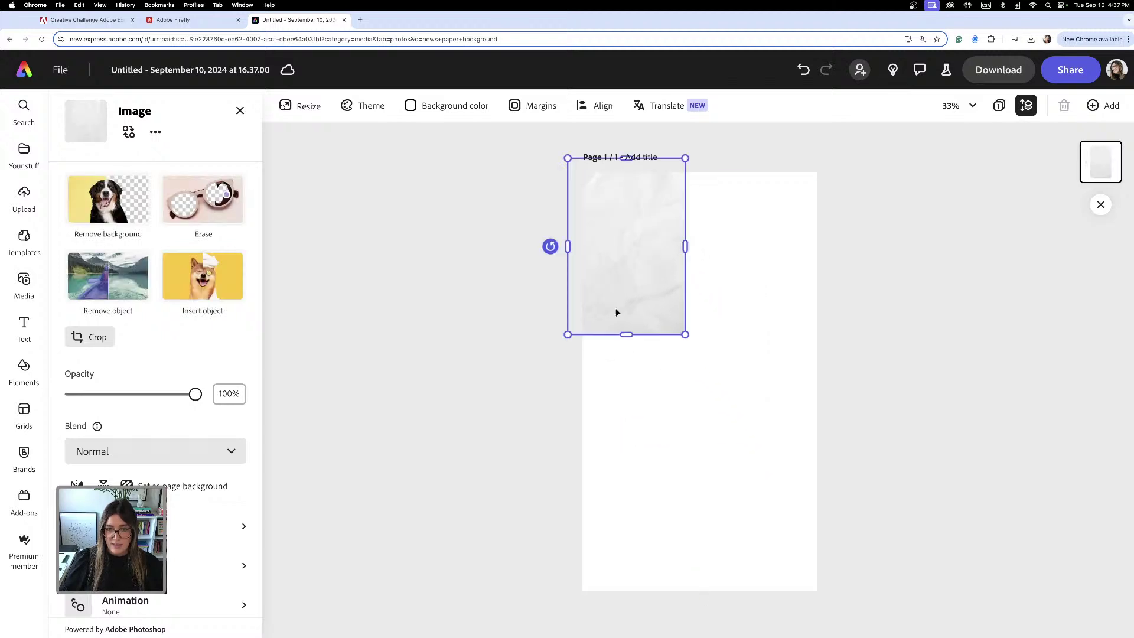
pyautogui.moveTo(684, 331); pyautogui.dragTo(874, 612)
pyautogui.moveTo(715, 473); pyautogui.dragTo(692, 463)
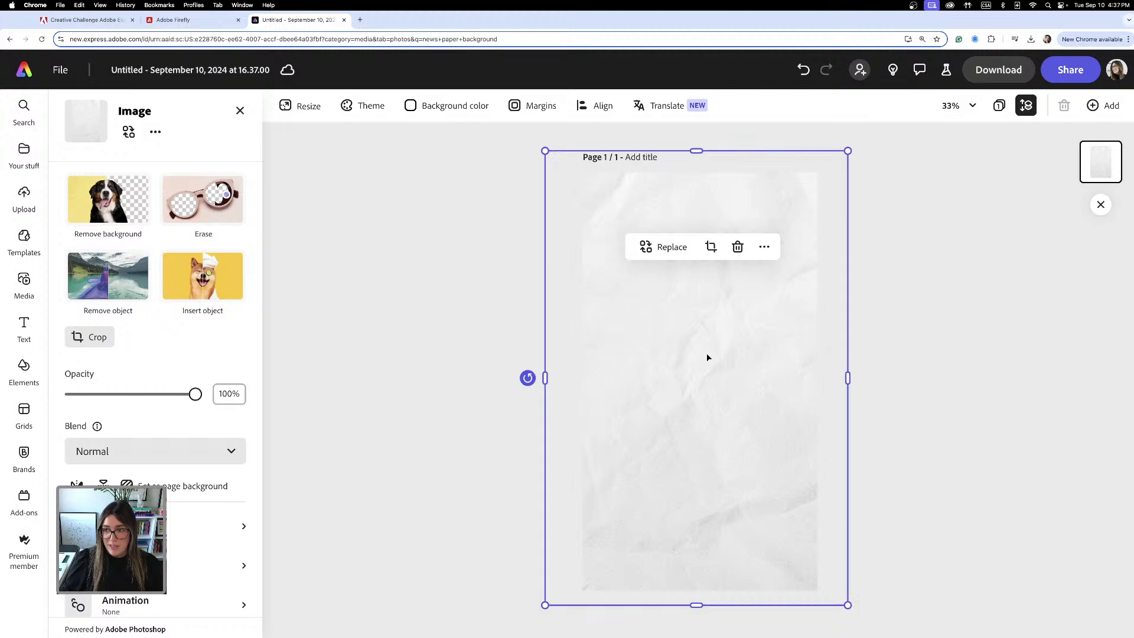
pyautogui.press('super+1')
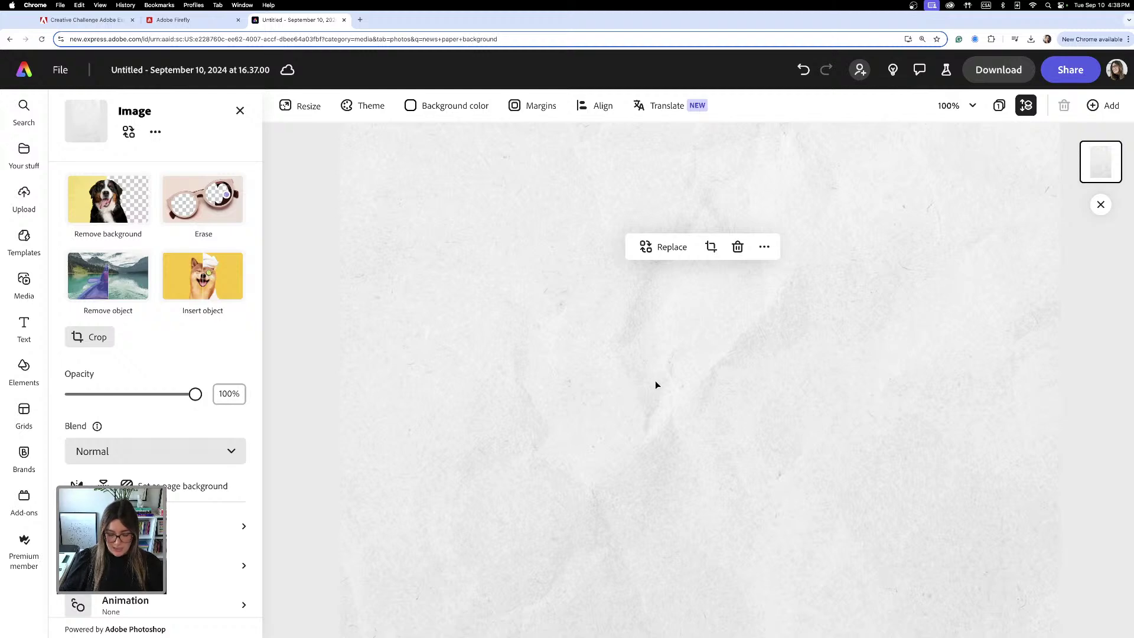
pyautogui.press('super+minus')
pyautogui.press('super+minus')
pyautogui.press('super+minus')
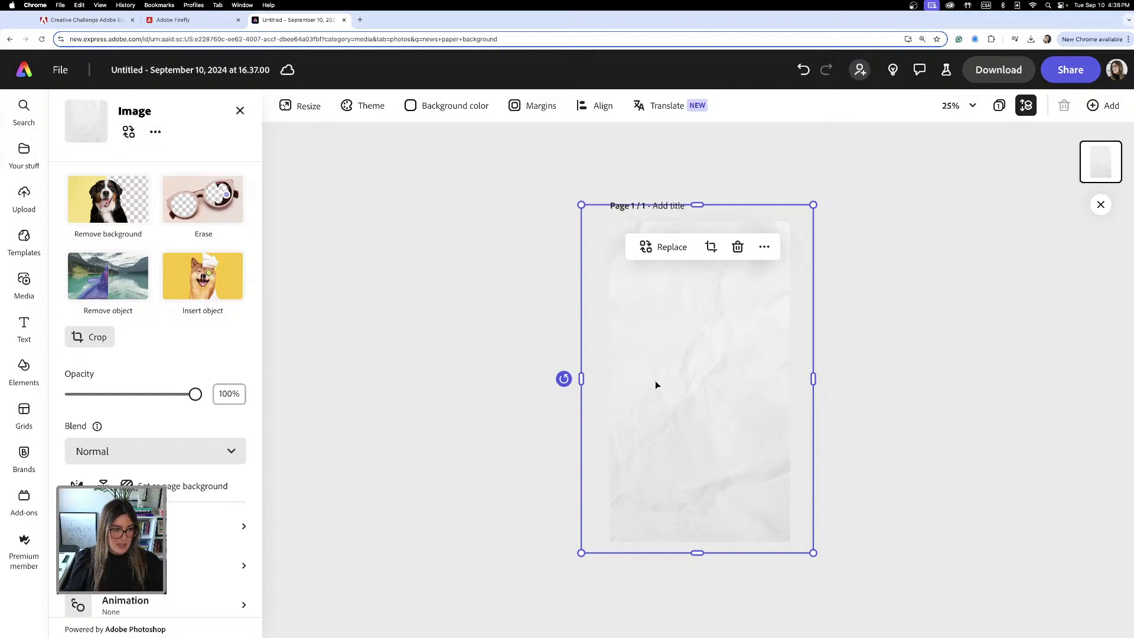
# - Search the stock photos for "noise texture" and add the plain grey grainy image to the page
pyautogui.click(419, 254)
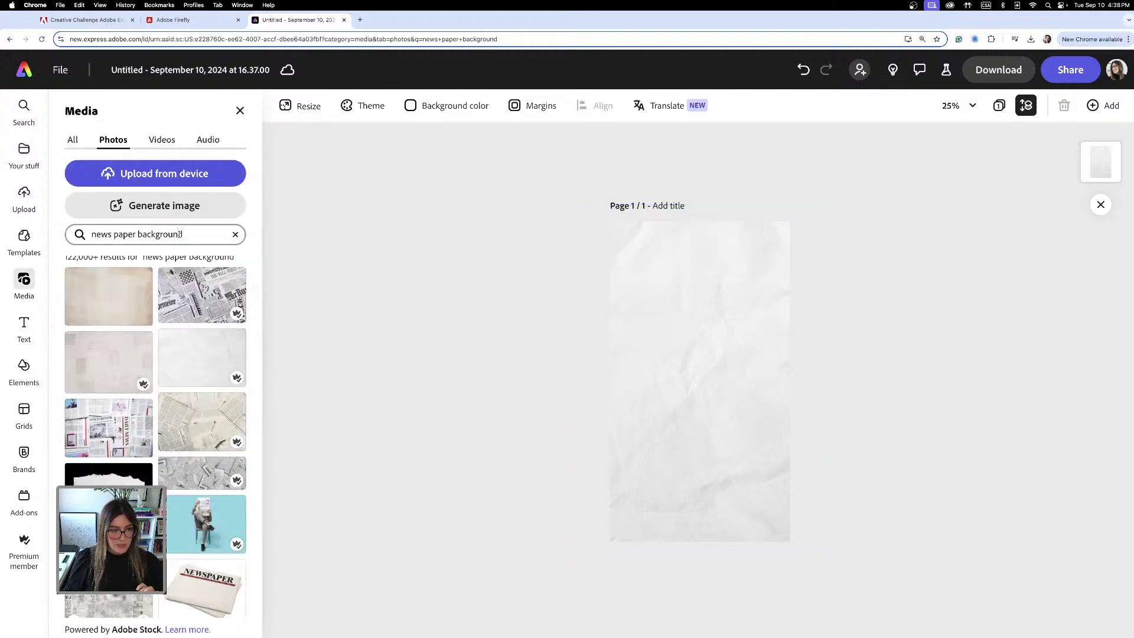
pyautogui.click(222, 231)
pyautogui.press('Escape')
pyautogui.press('super+a')
pyautogui.write('noise')
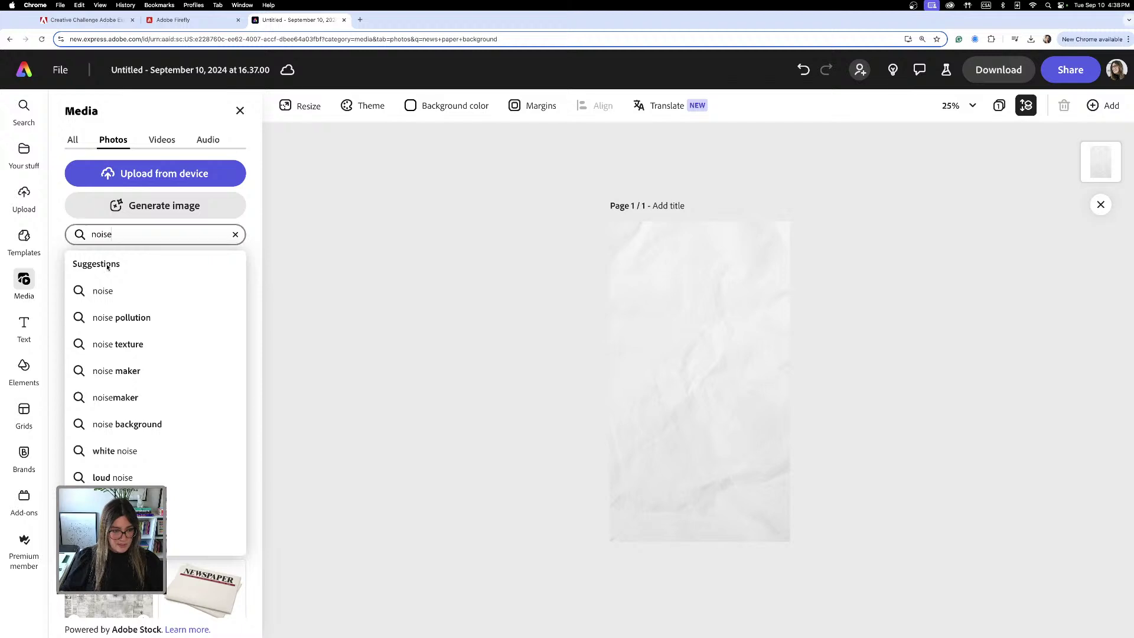
pyautogui.click(116, 345)
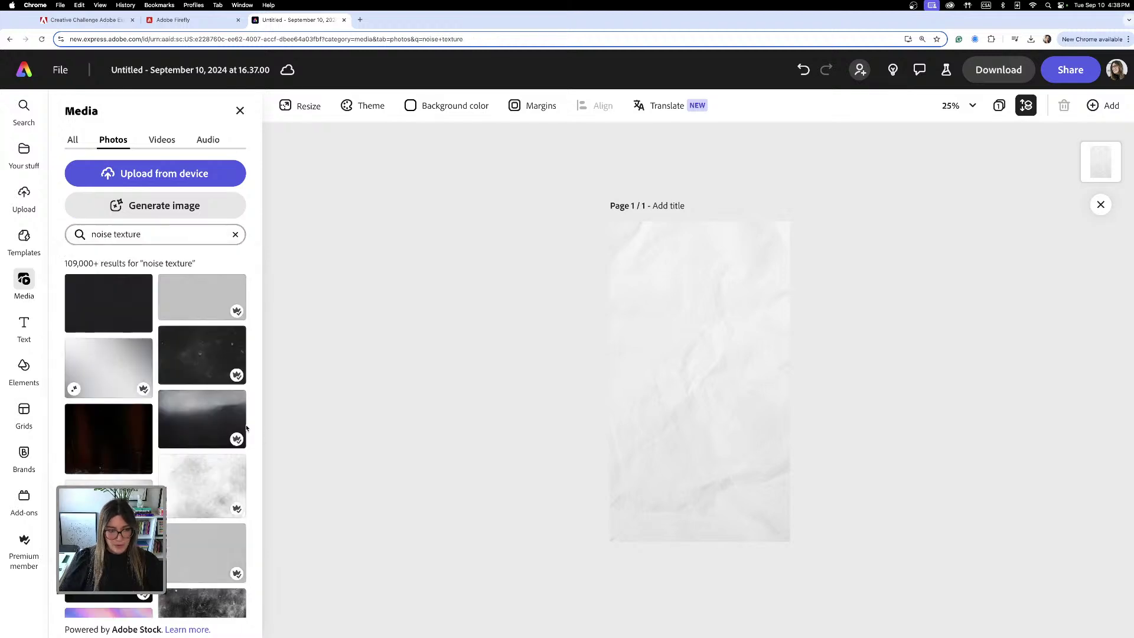
pyautogui.scroll(-3, 204, 447)
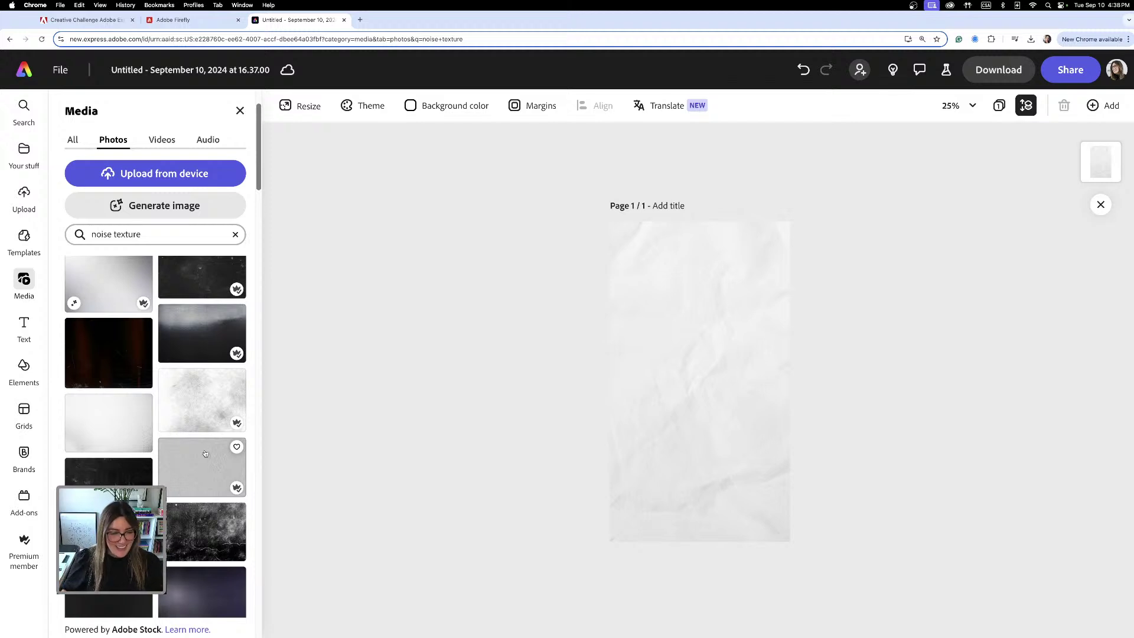
pyautogui.click(196, 473)
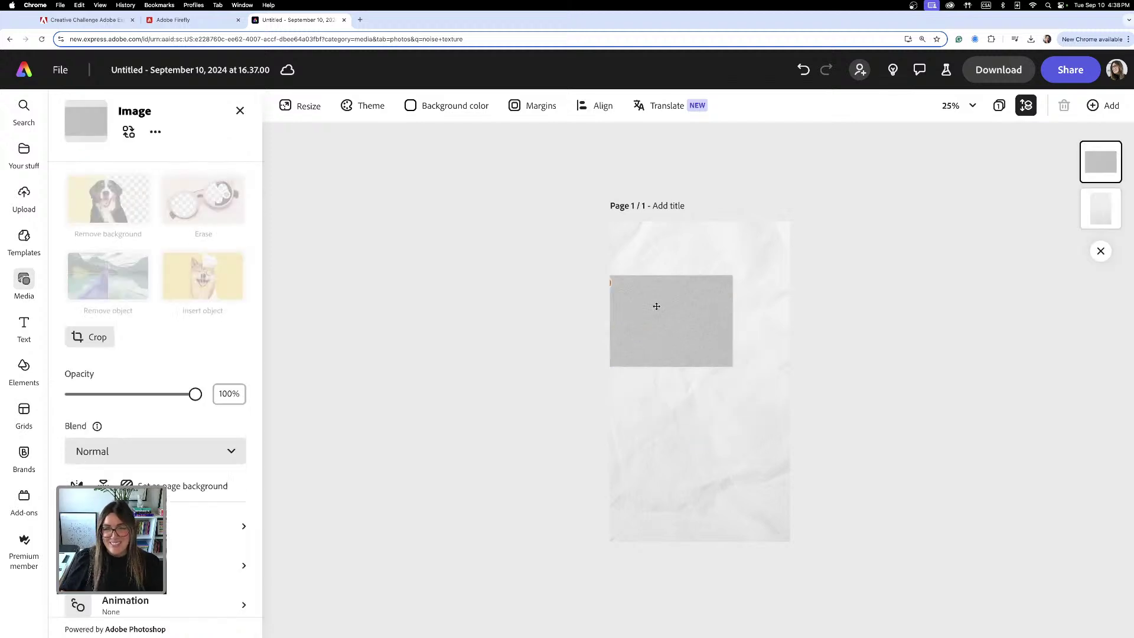
# - Cover the page with the grey noise image, rotated a quarter turn to portrait, at 8% opacity
pyautogui.moveTo(691, 390); pyautogui.dragTo(627, 326)
pyautogui.moveTo(698, 342); pyautogui.dragTo(663, 284)
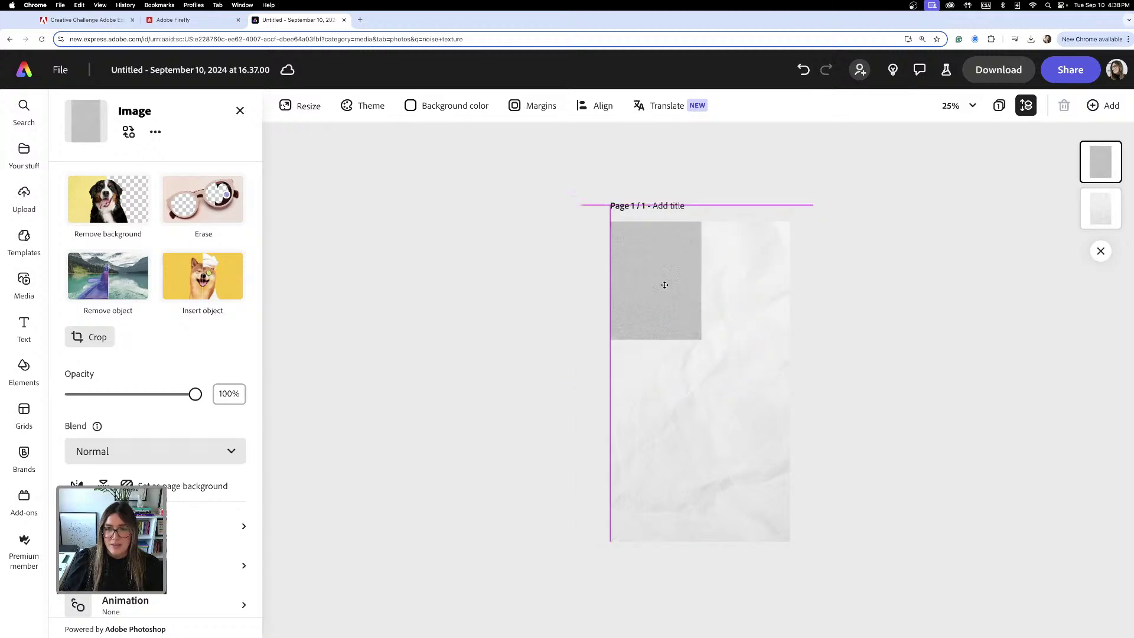
pyautogui.moveTo(702, 337); pyautogui.dragTo(857, 566)
pyautogui.moveTo(727, 415); pyautogui.dragTo(700, 410)
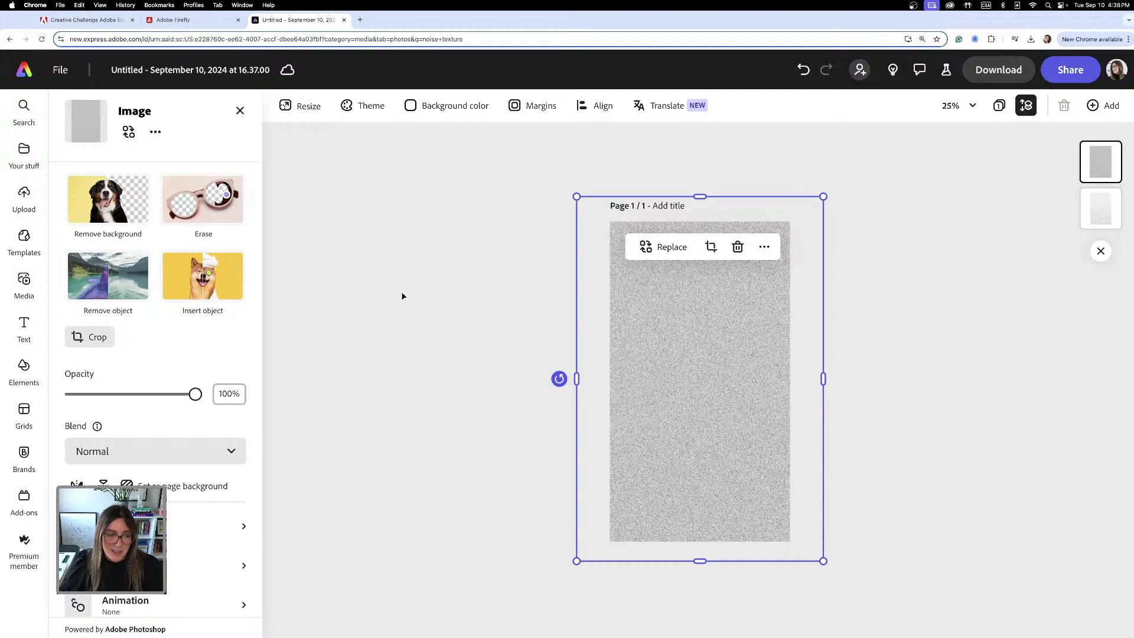
pyautogui.moveTo(195, 394); pyautogui.dragTo(77, 398)
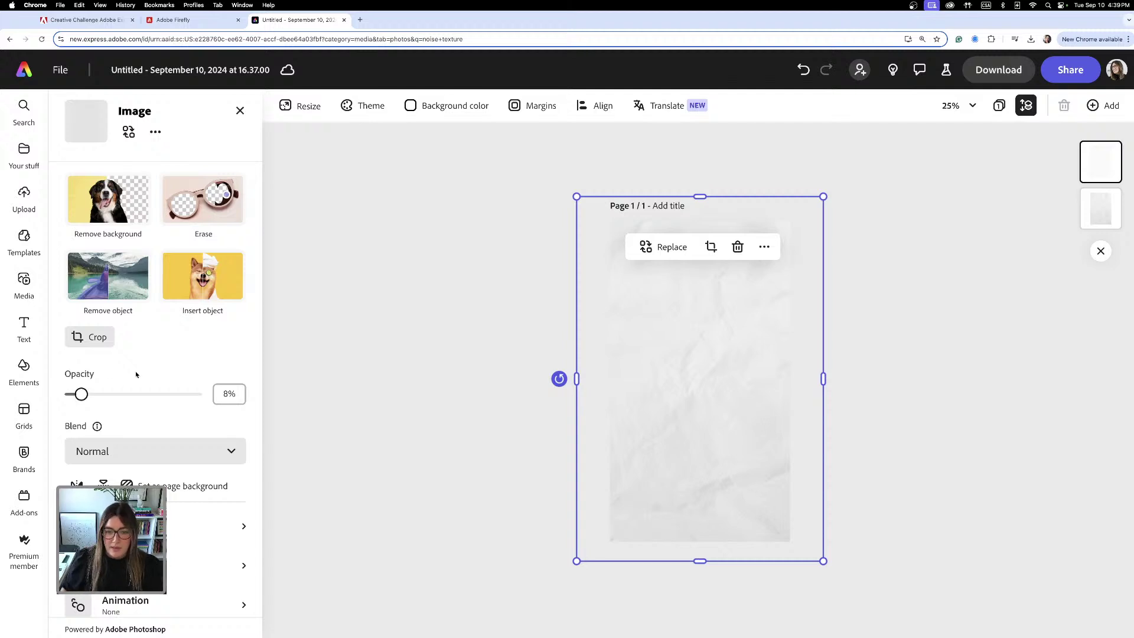
pyautogui.click(382, 289)
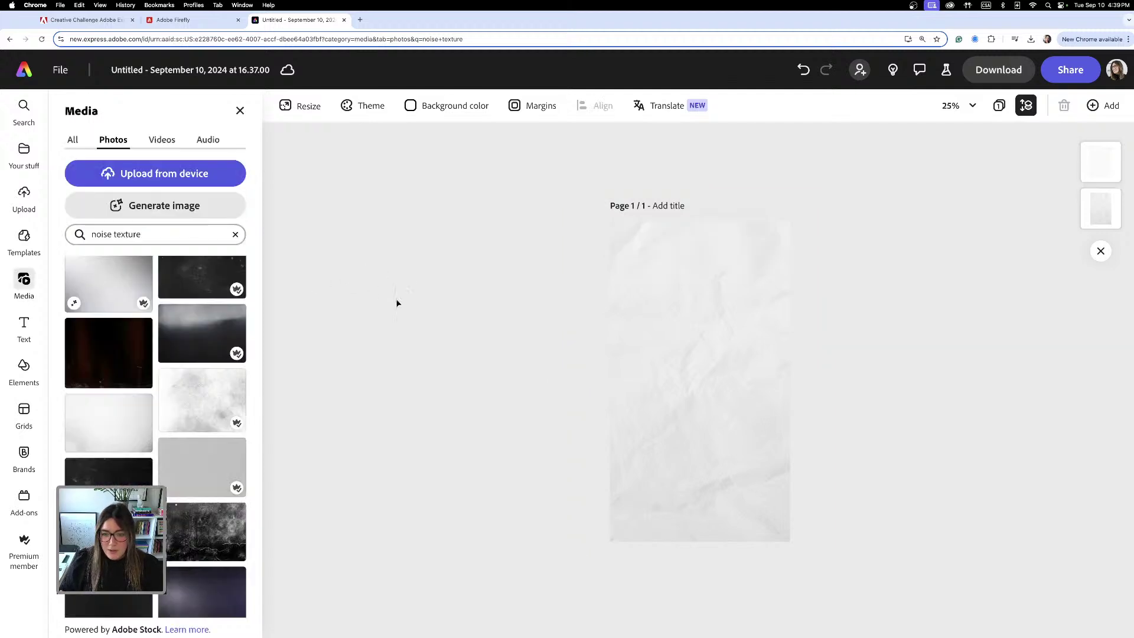
# - Group the noise texture with the crumpled-paper photo and lock the group as the background
pyautogui.moveTo(398, 309); pyautogui.dragTo(727, 376)
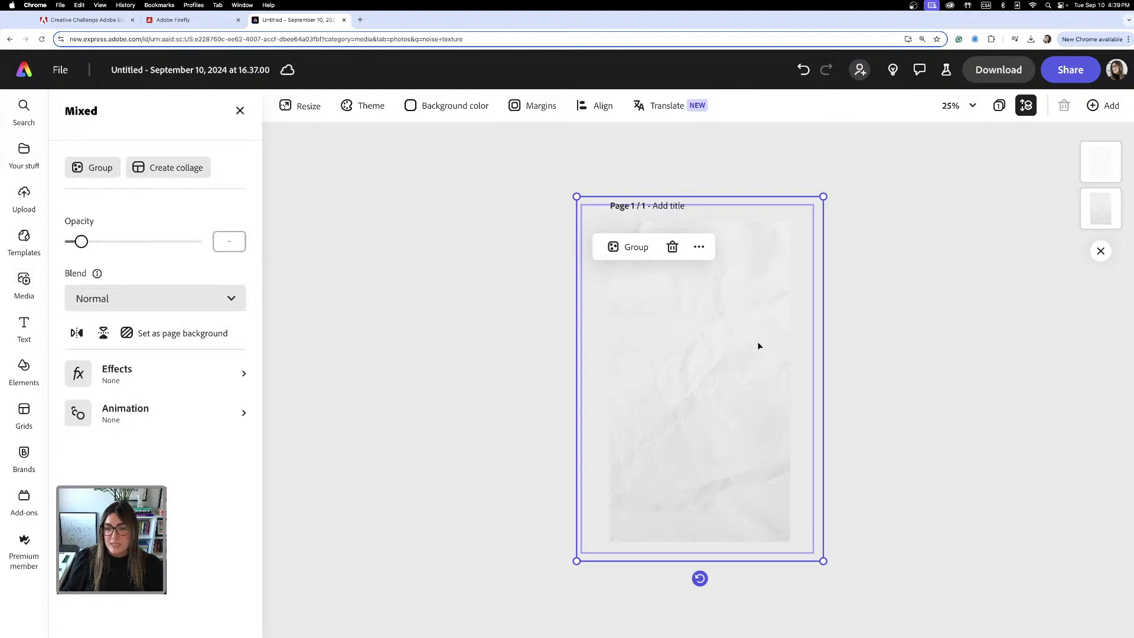
pyautogui.click(637, 248)
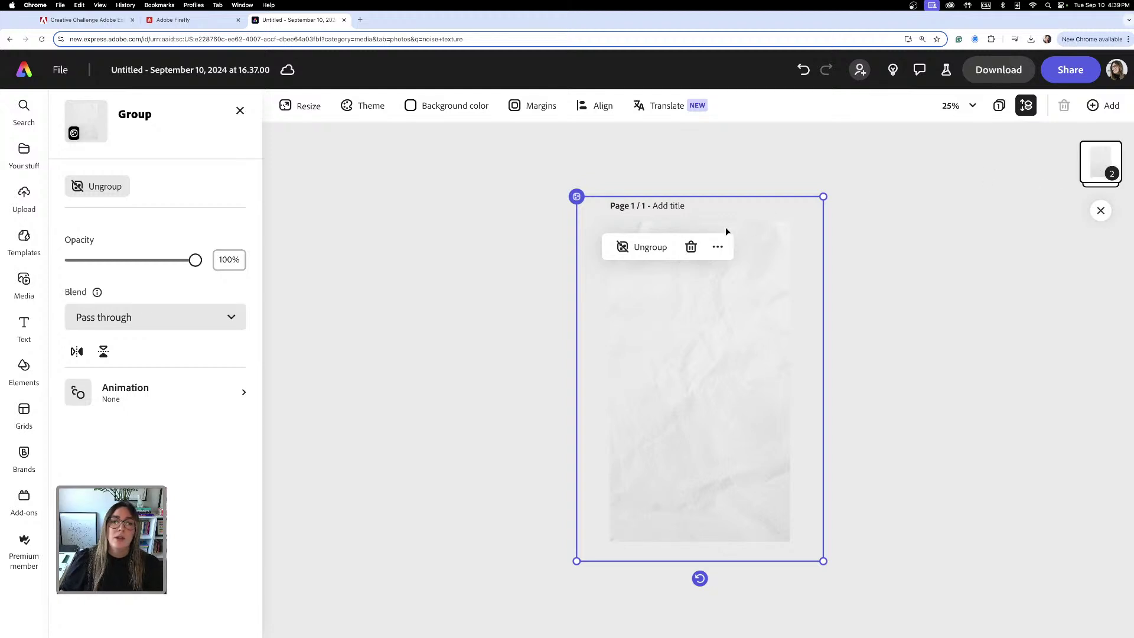
pyautogui.click(717, 247)
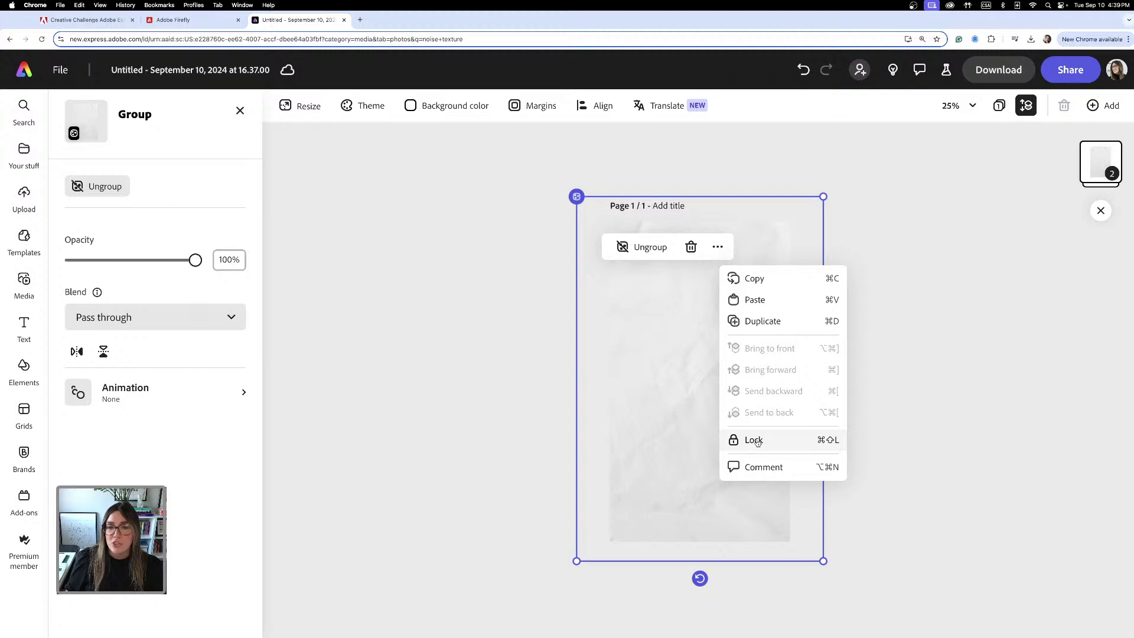
pyautogui.click(776, 447)
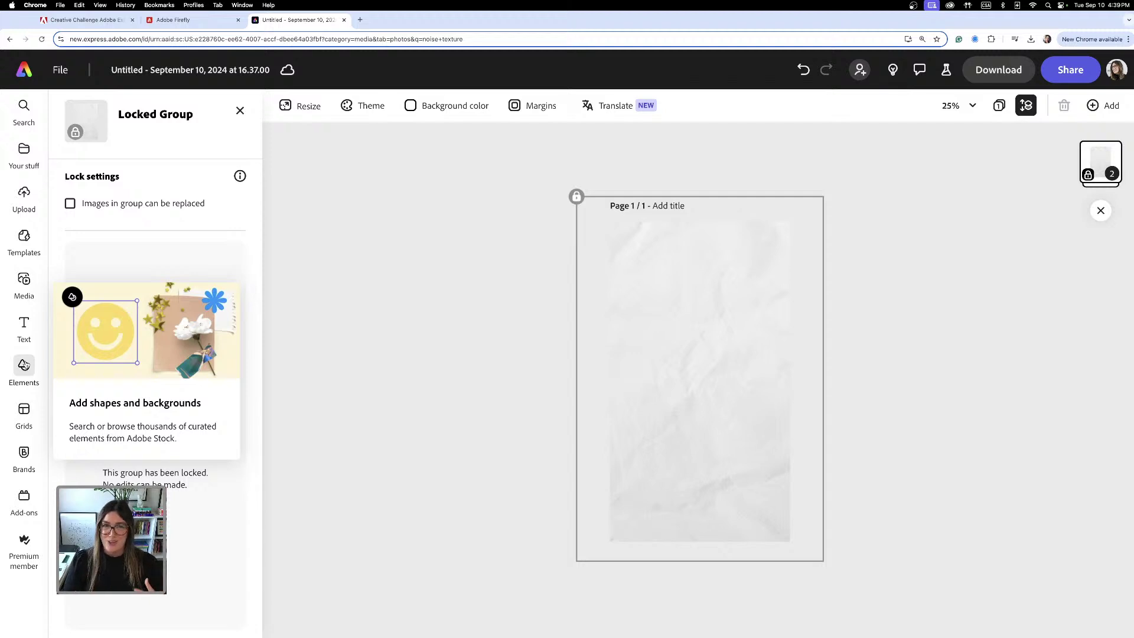
# - Switch to the Creative Challenge presentation and review the magazine spreads, the image reference with its prompt, and the result slide
pyautogui.click(86, 20)
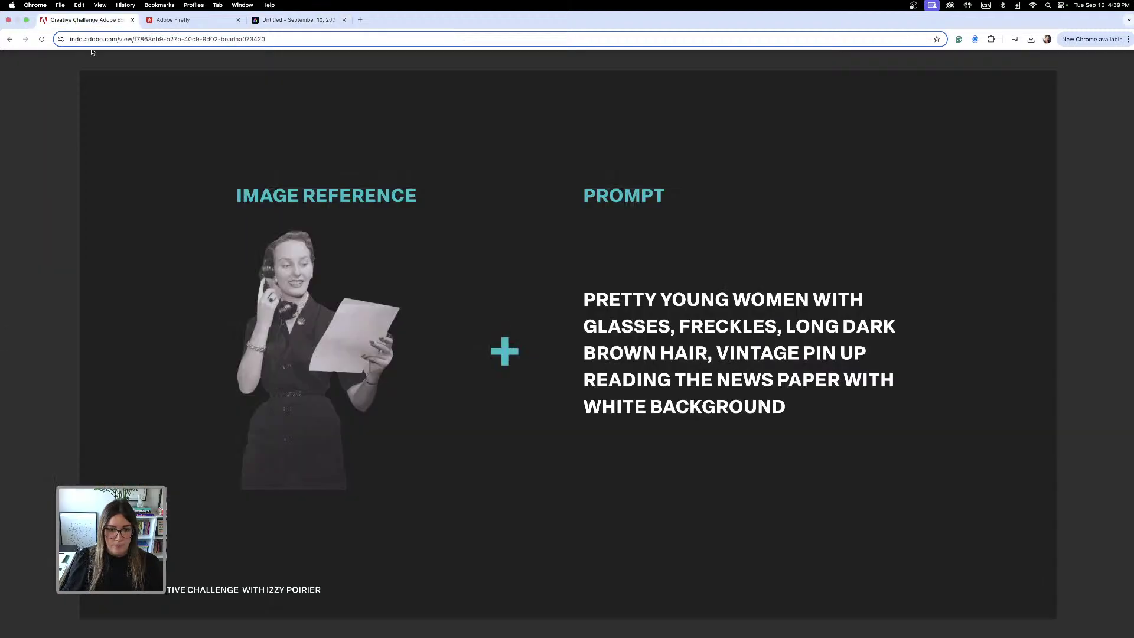
pyautogui.click(11, 346)
pyautogui.click(10, 346)
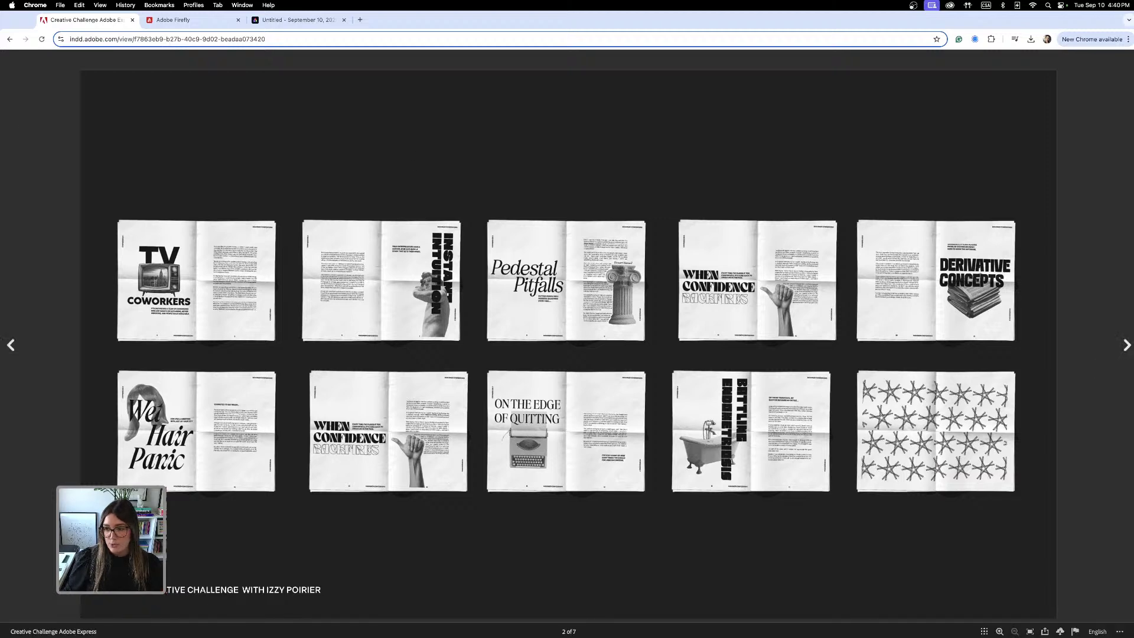
pyautogui.click(1126, 345)
pyautogui.click(1126, 346)
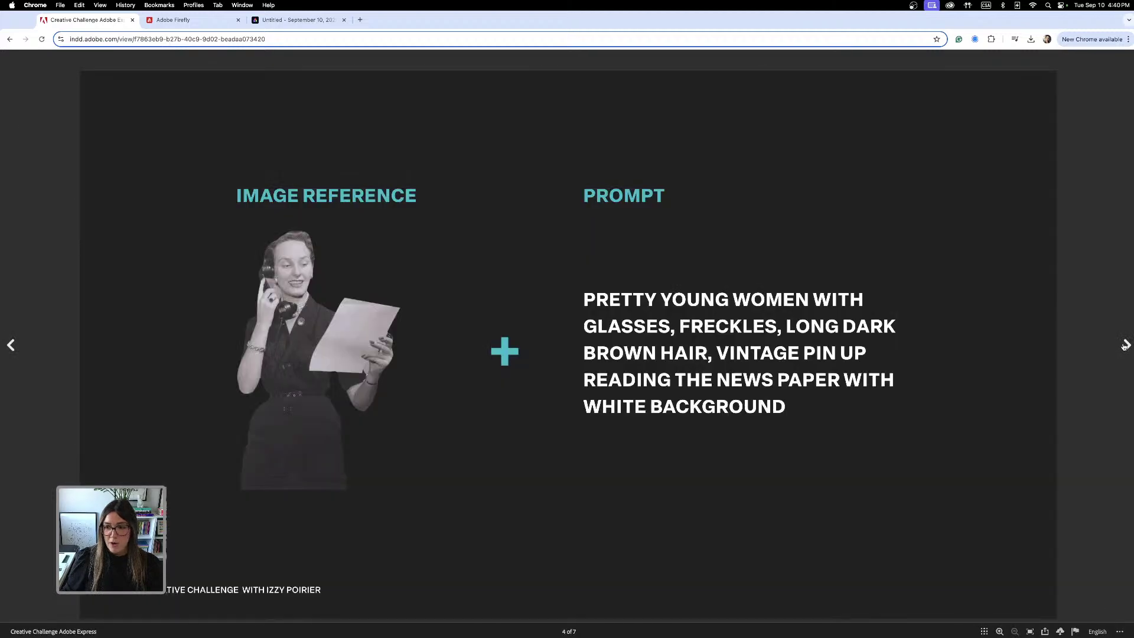
pyautogui.click(1126, 346)
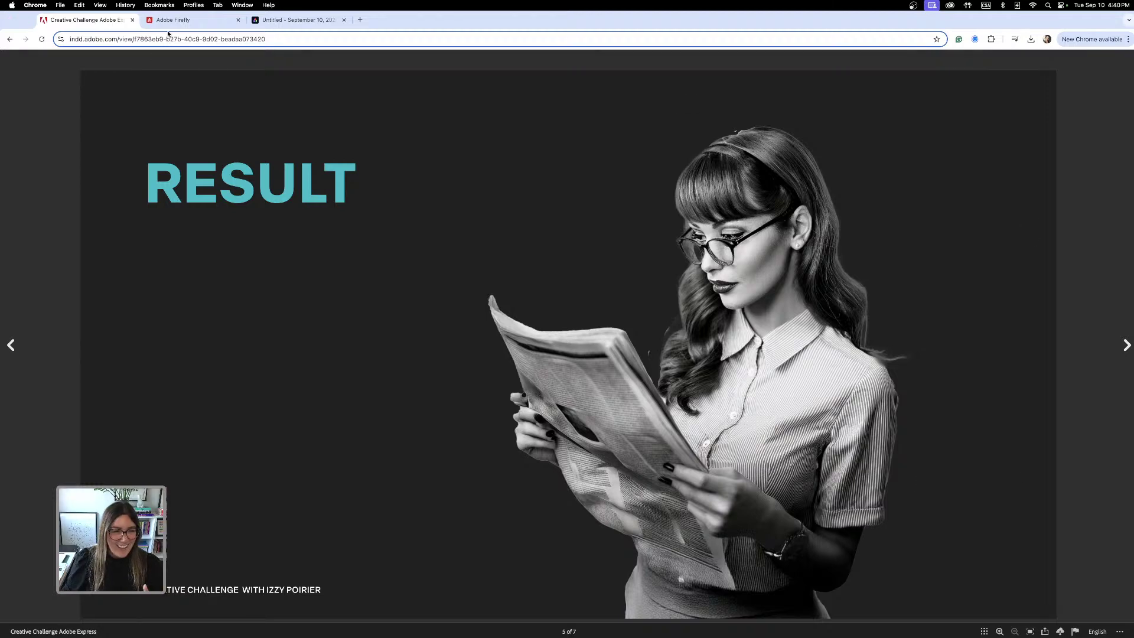
# - Switch back to Adobe Express and add the "All-Nighters" alarm-clock magazine spread from the Designer Confessions brand assets
pyautogui.click(292, 24)
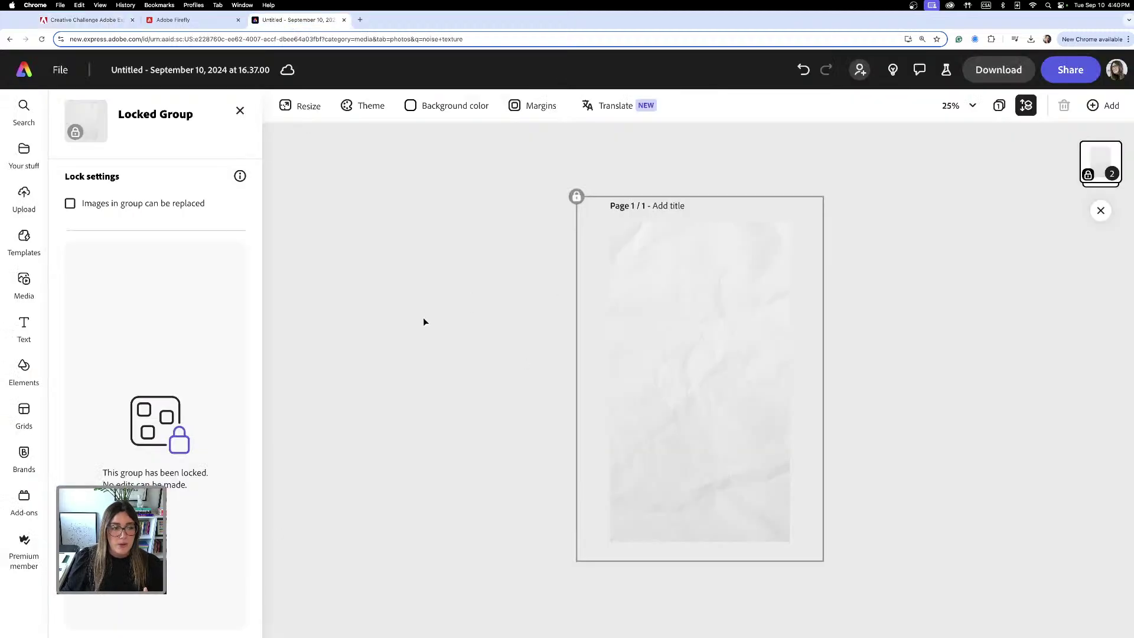
pyautogui.click(24, 453)
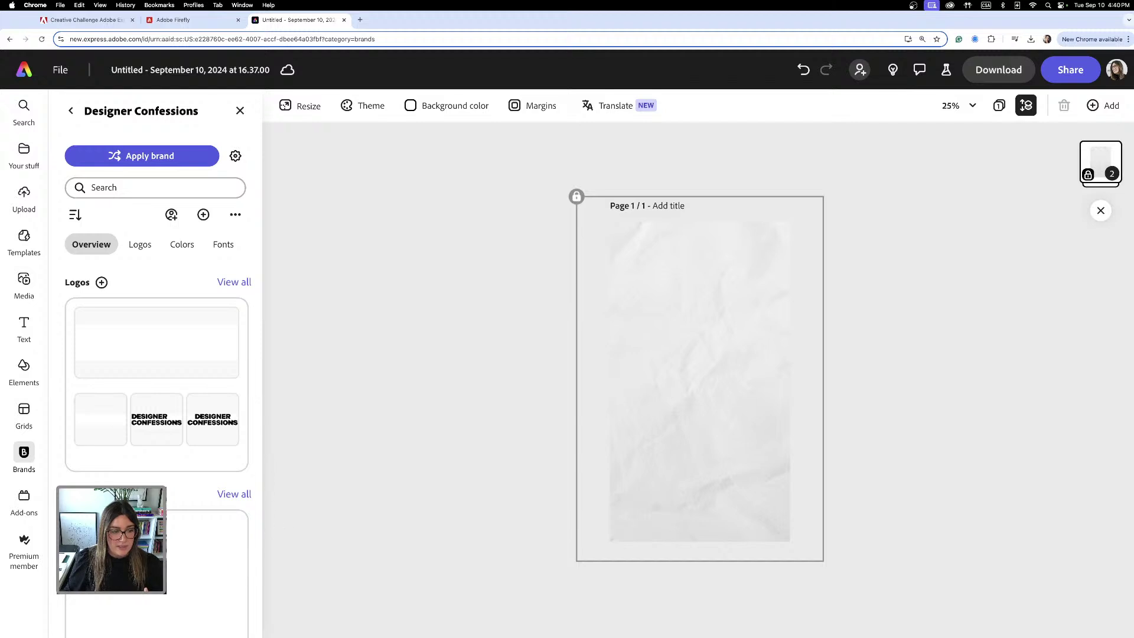
pyautogui.scroll(-5, 173, 493)
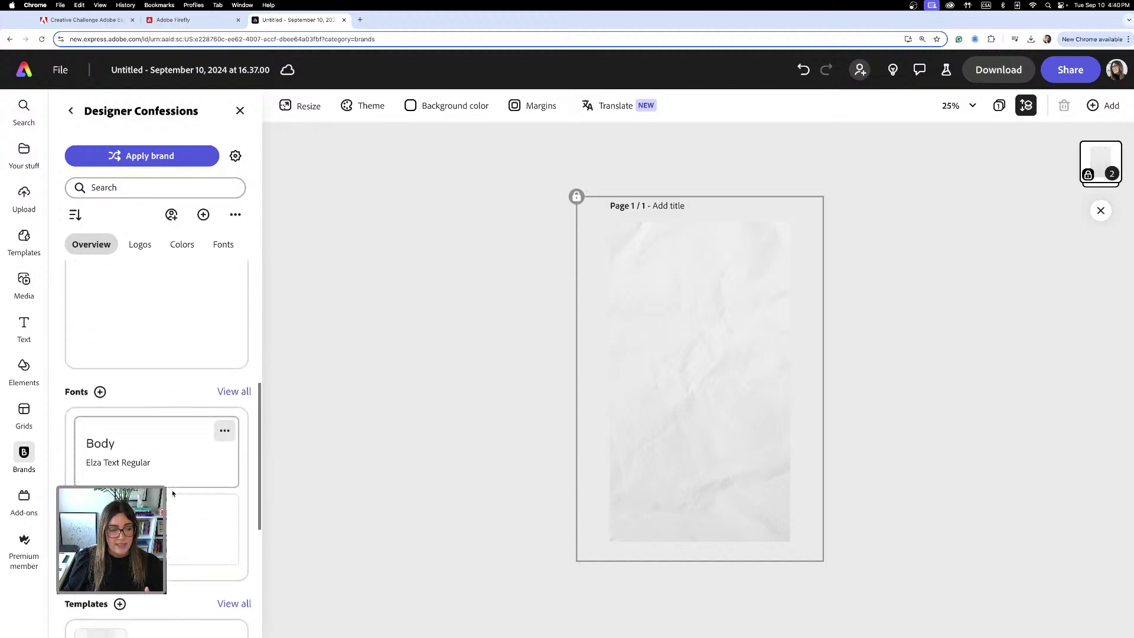
pyautogui.scroll(-5, 173, 493)
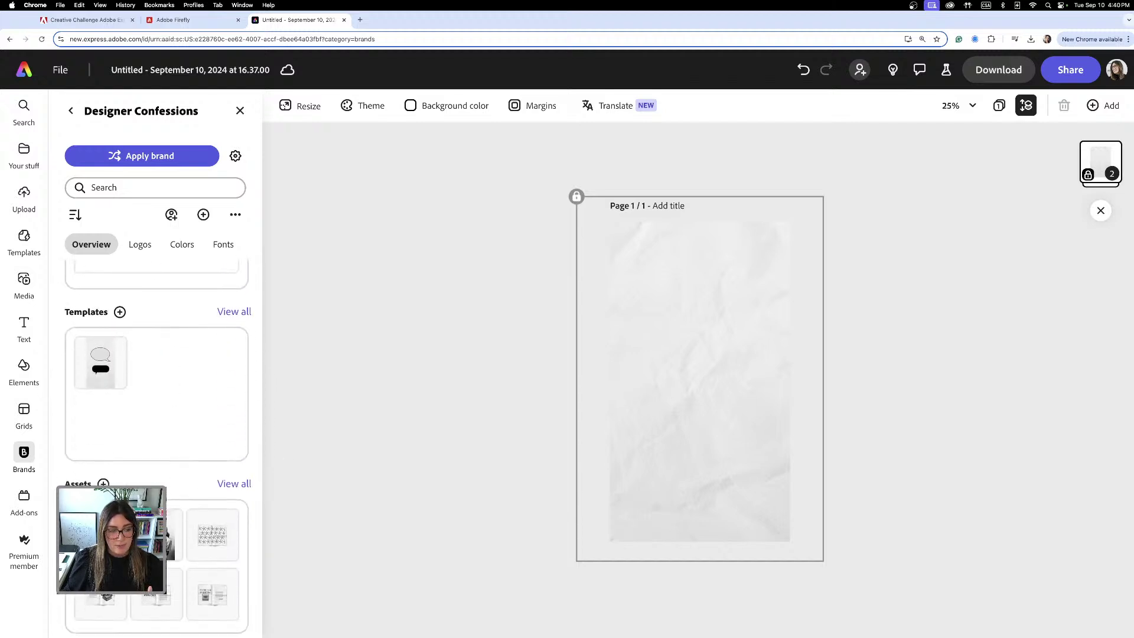
pyautogui.click(234, 483)
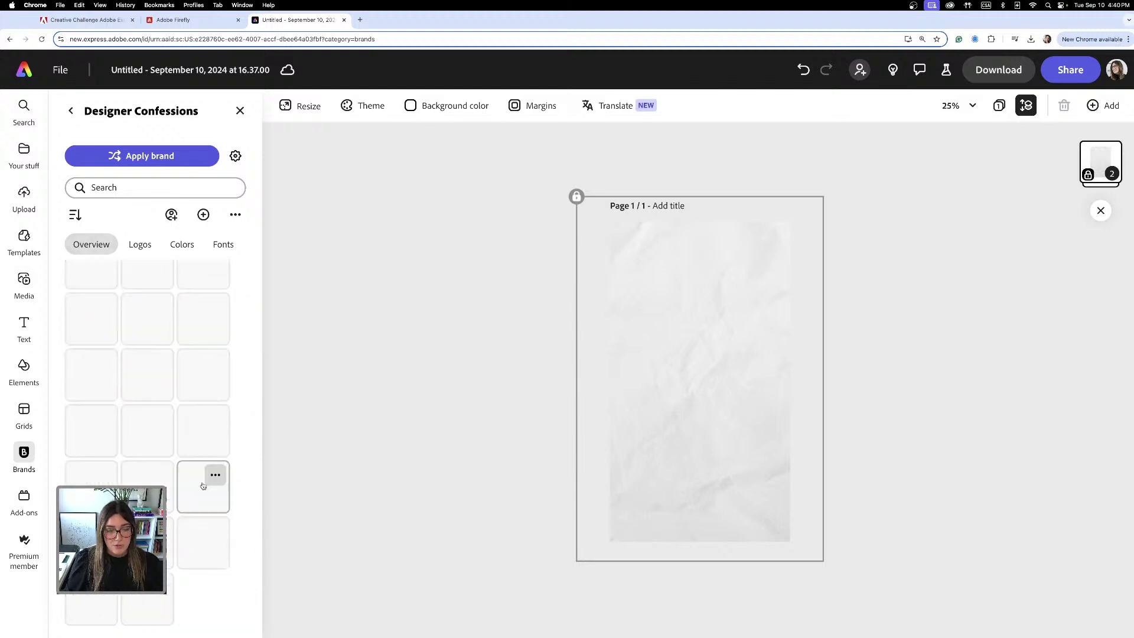
pyautogui.scroll(5, 182, 430)
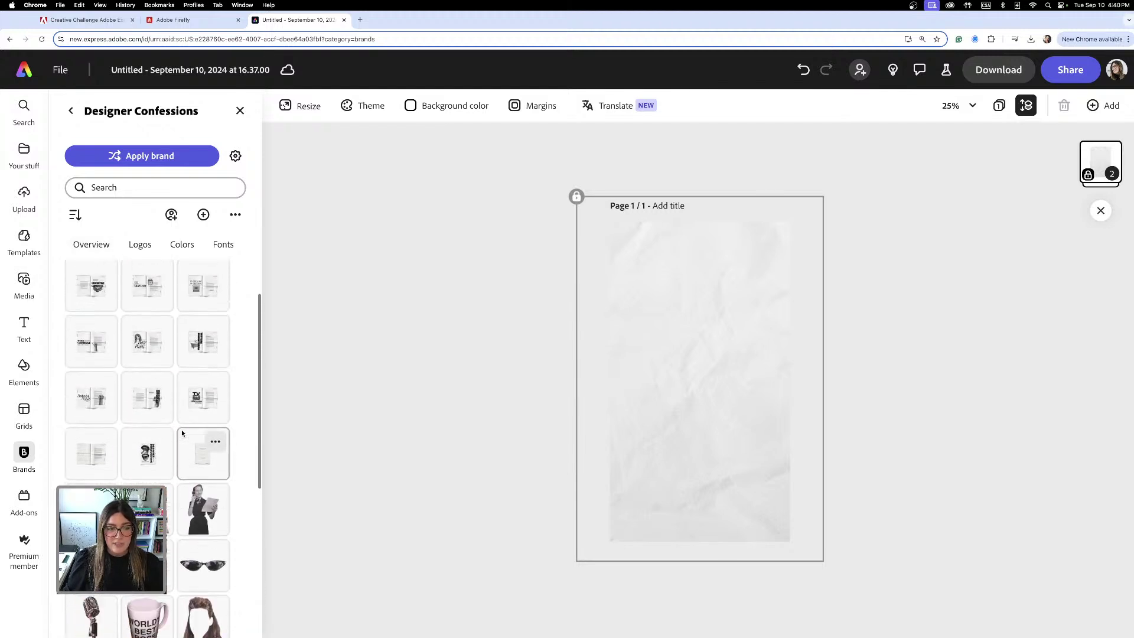
pyautogui.scroll(1, 182, 433)
pyautogui.scroll(1, 182, 434)
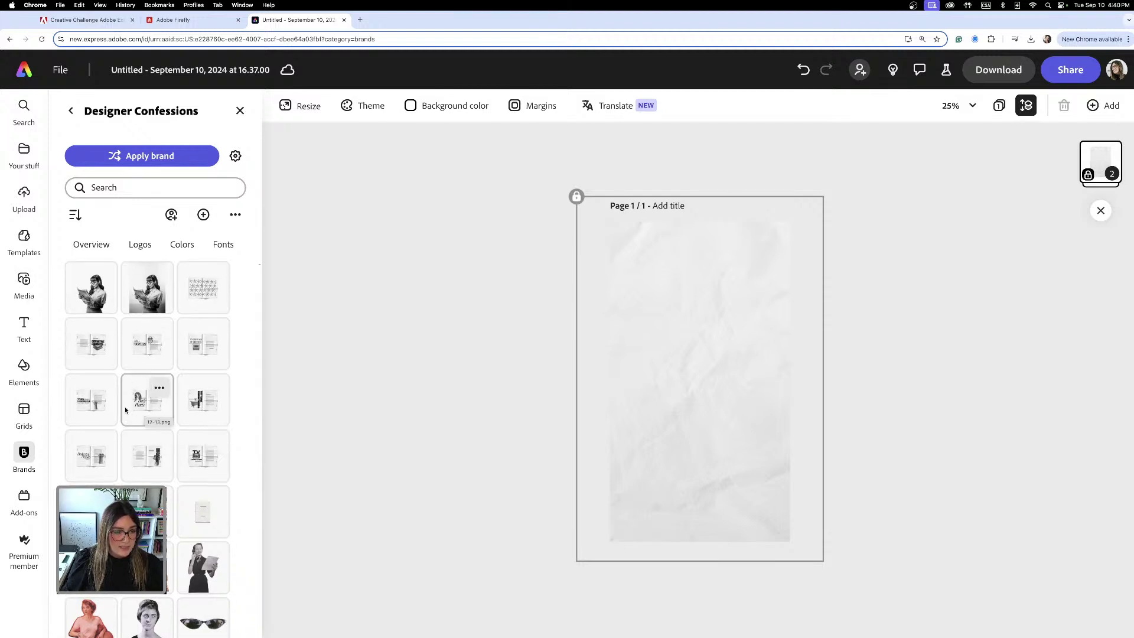
pyautogui.click(154, 357)
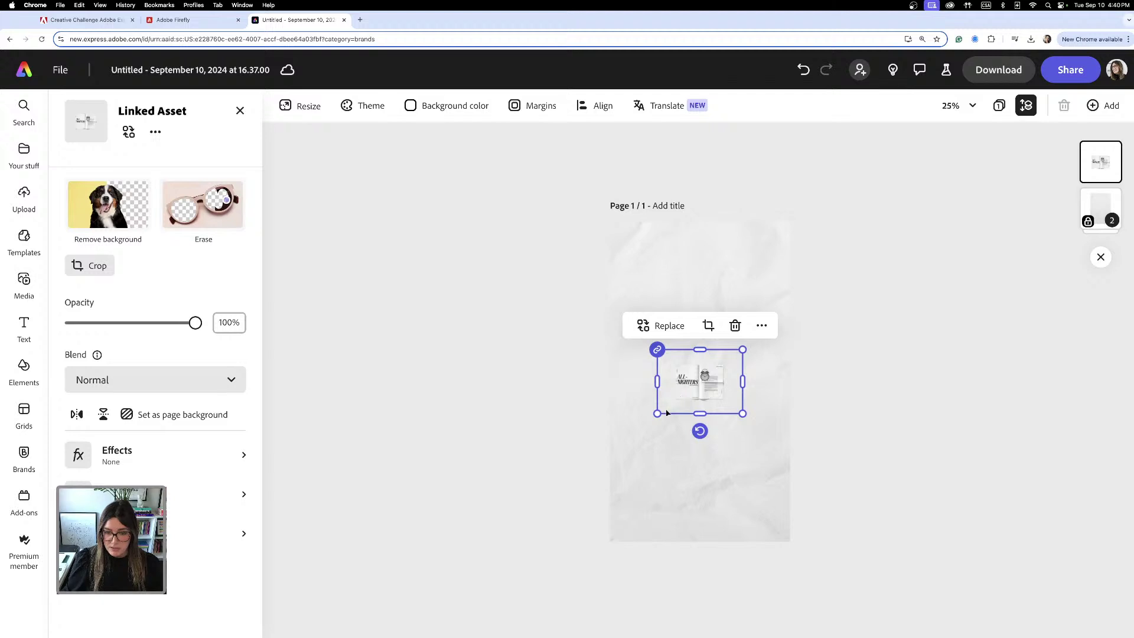
# - Enlarge the "All-Nighters" spread, tilt it clockwise and position it across the lower half of the page, running past the page edges
pyautogui.moveTo(657, 414); pyautogui.dragTo(505, 528)
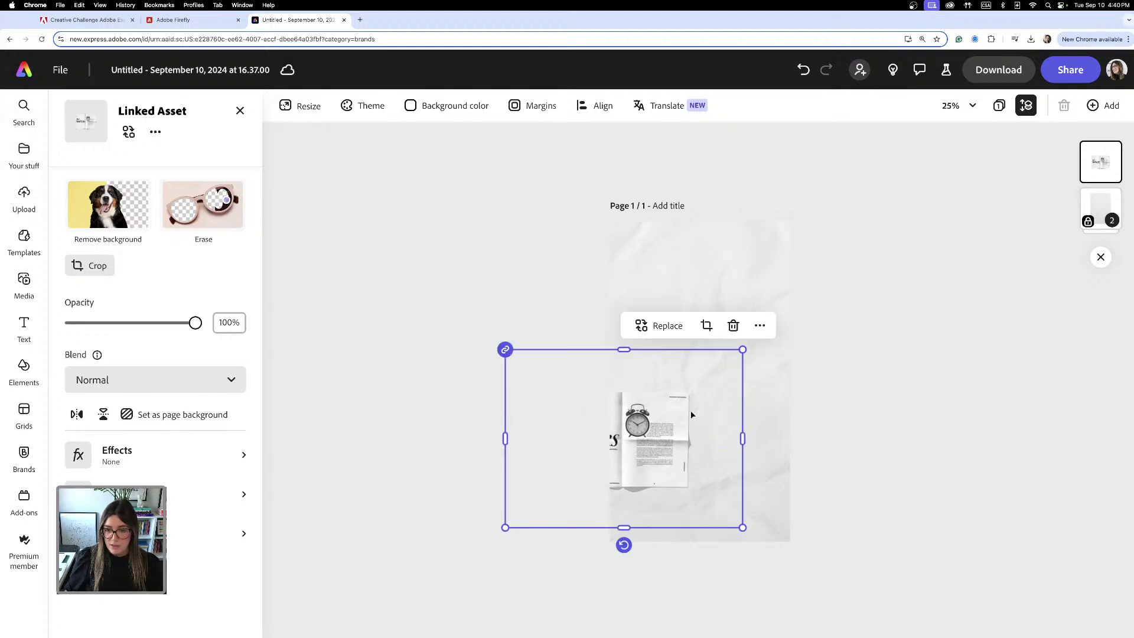
pyautogui.moveTo(743, 350); pyautogui.dragTo(827, 285)
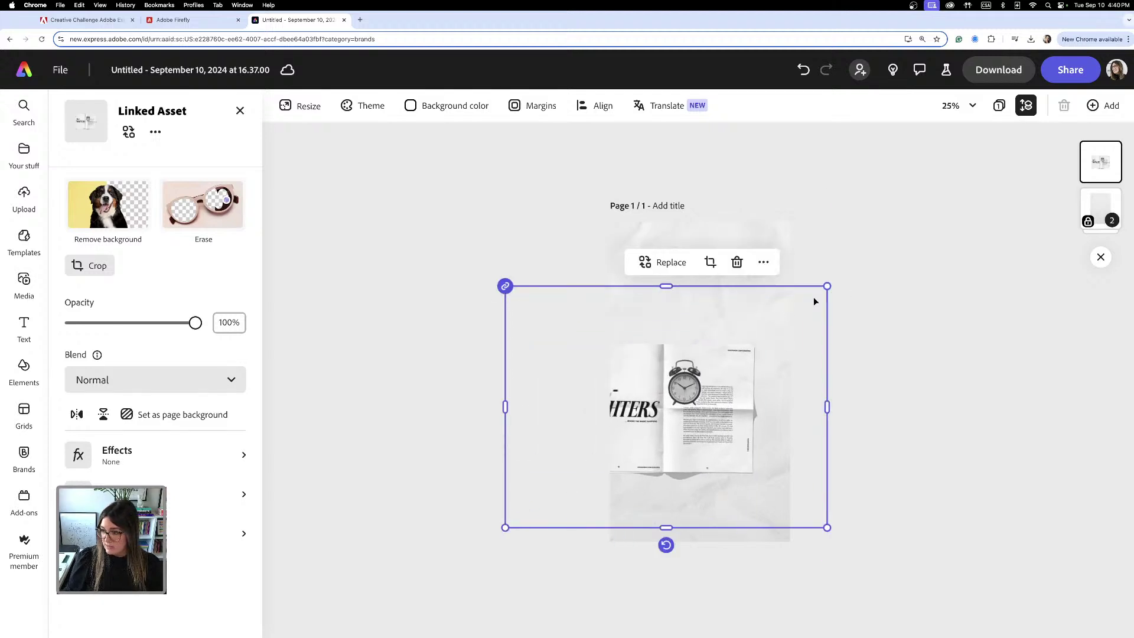
pyautogui.moveTo(666, 544); pyautogui.dragTo(590, 522)
pyautogui.moveTo(866, 392); pyautogui.dragTo(966, 387)
pyautogui.moveTo(750, 432); pyautogui.dragTo(731, 518)
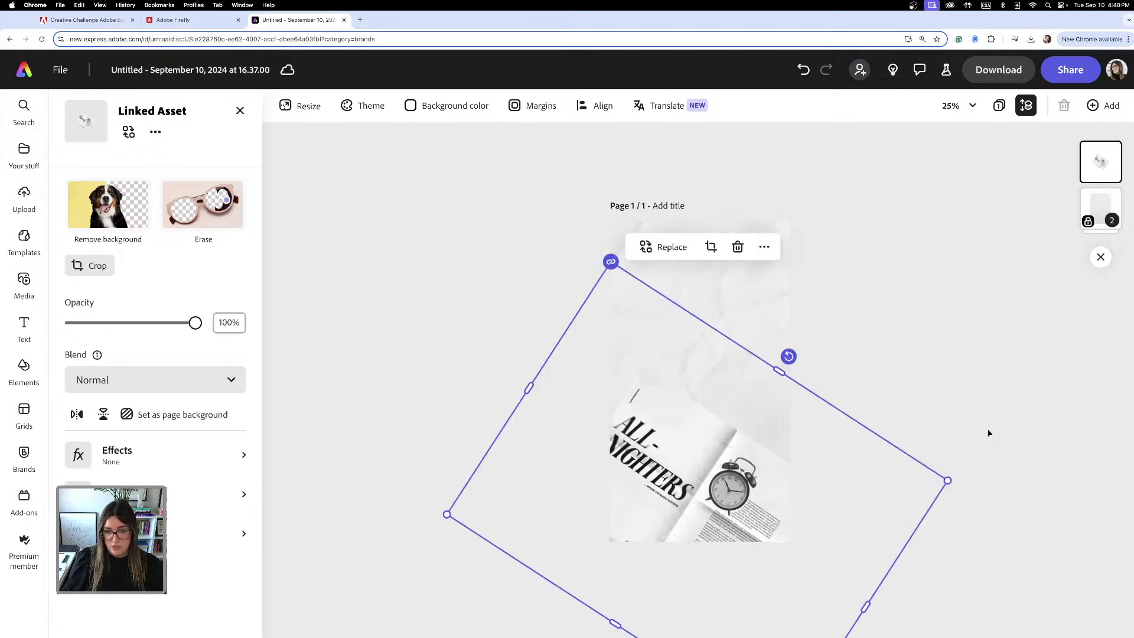
pyautogui.moveTo(944, 479); pyautogui.dragTo(1038, 471)
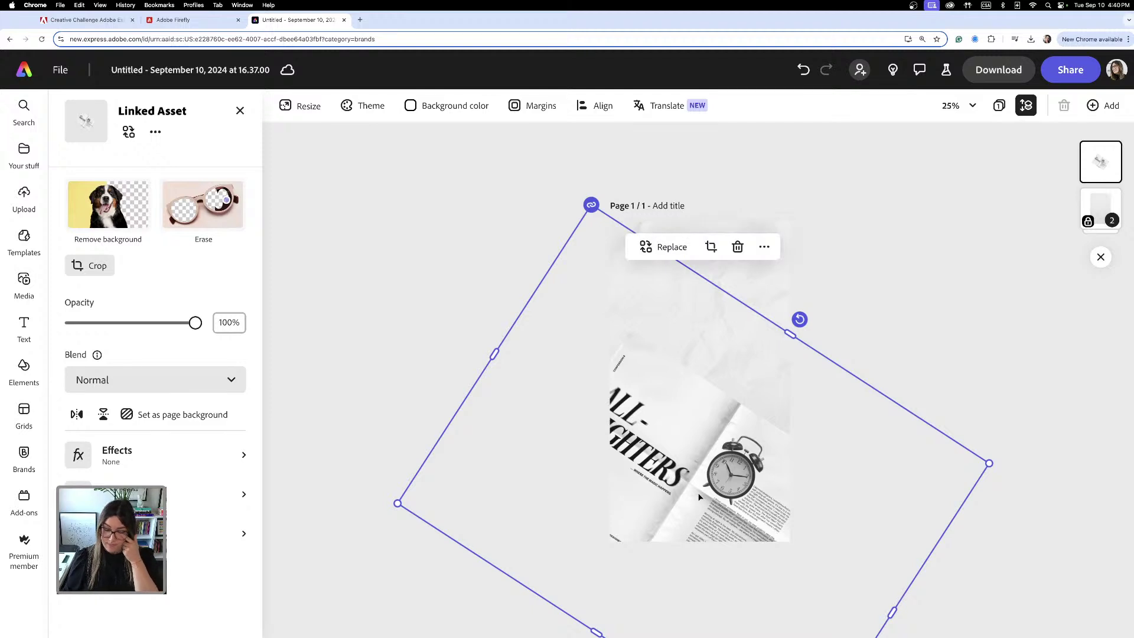
pyautogui.moveTo(699, 498); pyautogui.dragTo(696, 493)
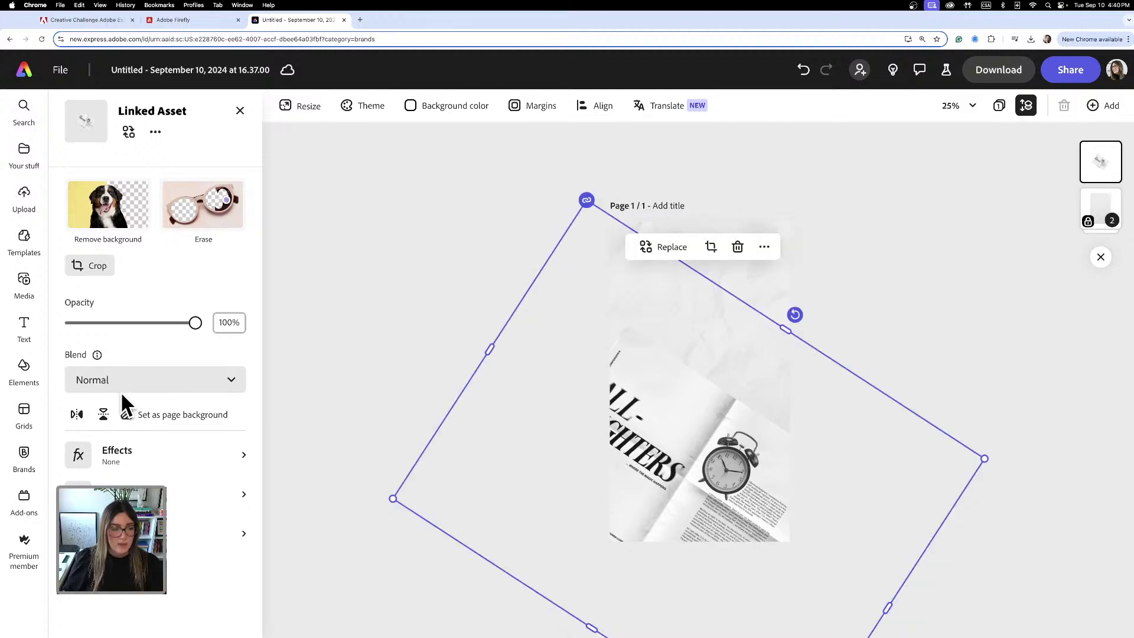
# - Add the "Pedestal Pitfalls" spread from the Designer Confessions brand assets, enlarge it, tilt it counterclockwise and place its title mid-page
pyautogui.click(24, 456)
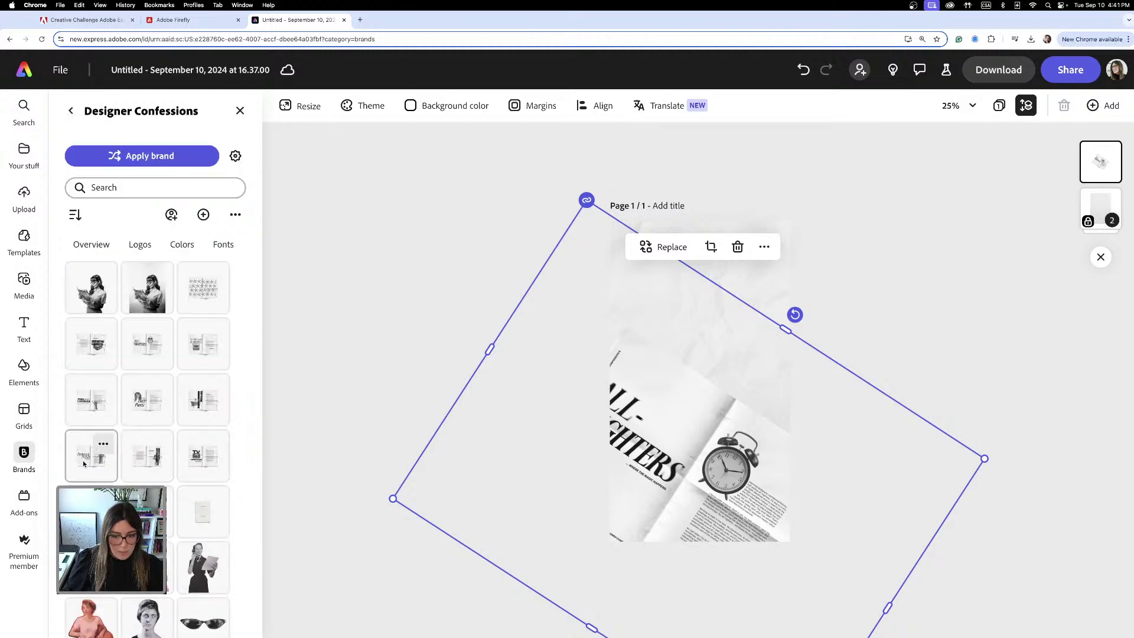
pyautogui.click(83, 460)
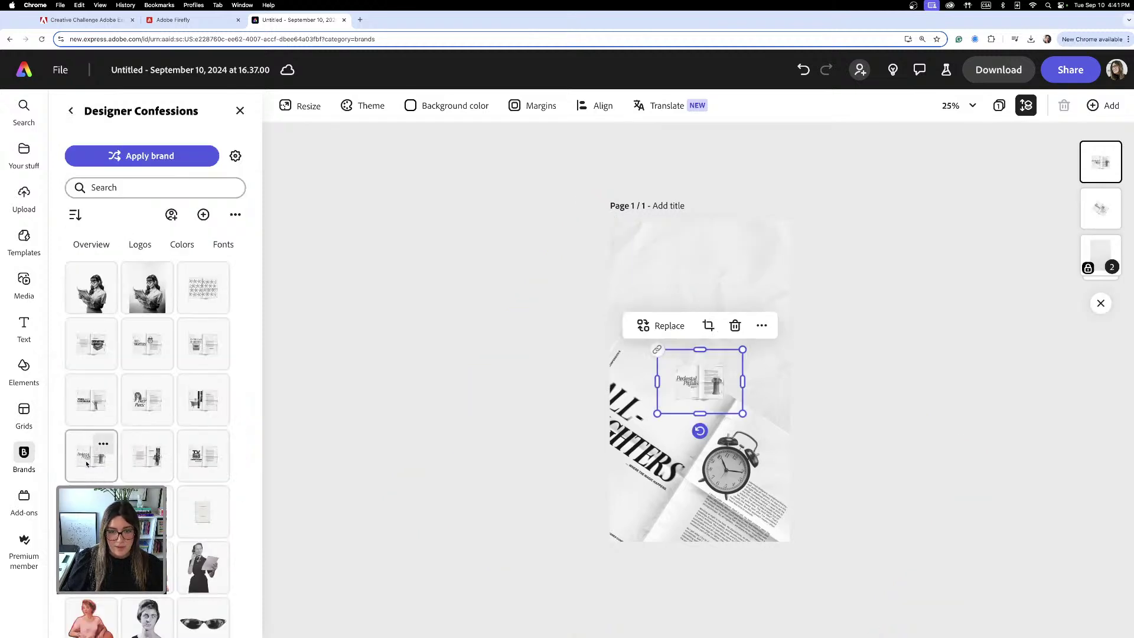
pyautogui.moveTo(743, 350); pyautogui.dragTo(940, 245)
pyautogui.moveTo(656, 413); pyautogui.dragTo(506, 518)
pyautogui.moveTo(531, 448); pyautogui.dragTo(556, 388)
pyautogui.moveTo(539, 459); pyautogui.dragTo(463, 520)
pyautogui.moveTo(702, 535); pyautogui.dragTo(798, 448)
pyautogui.moveTo(740, 376); pyautogui.dragTo(800, 371)
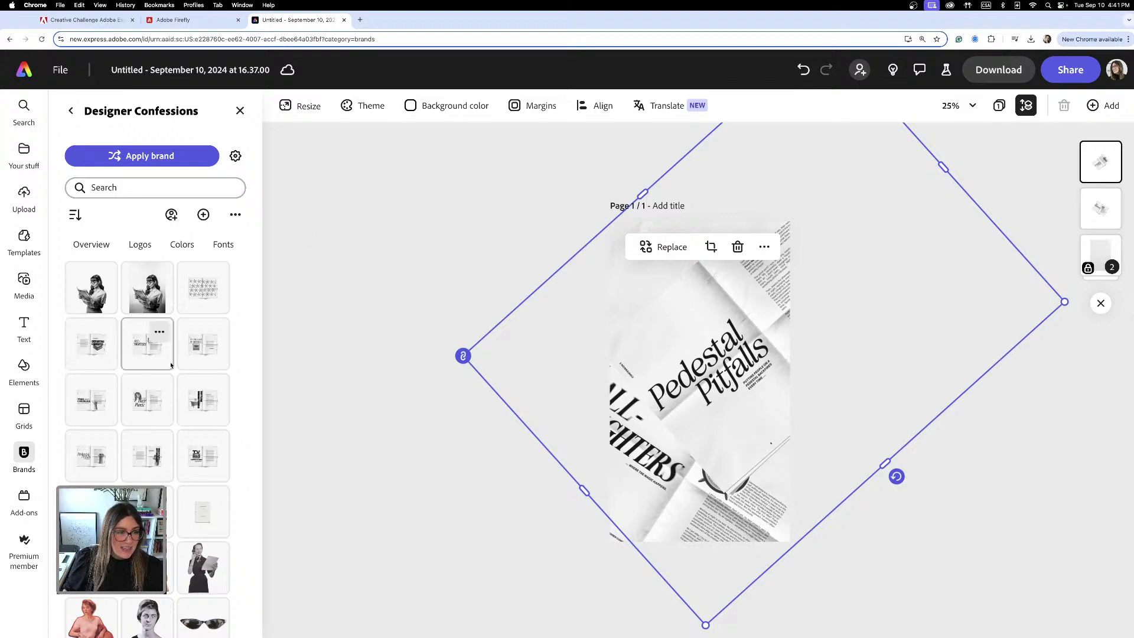
# - Add the thumbs-up "Confidence" spread from the brand assets, enlarge it, tilt it clockwise and position it over the page's upper half
pyautogui.click(93, 408)
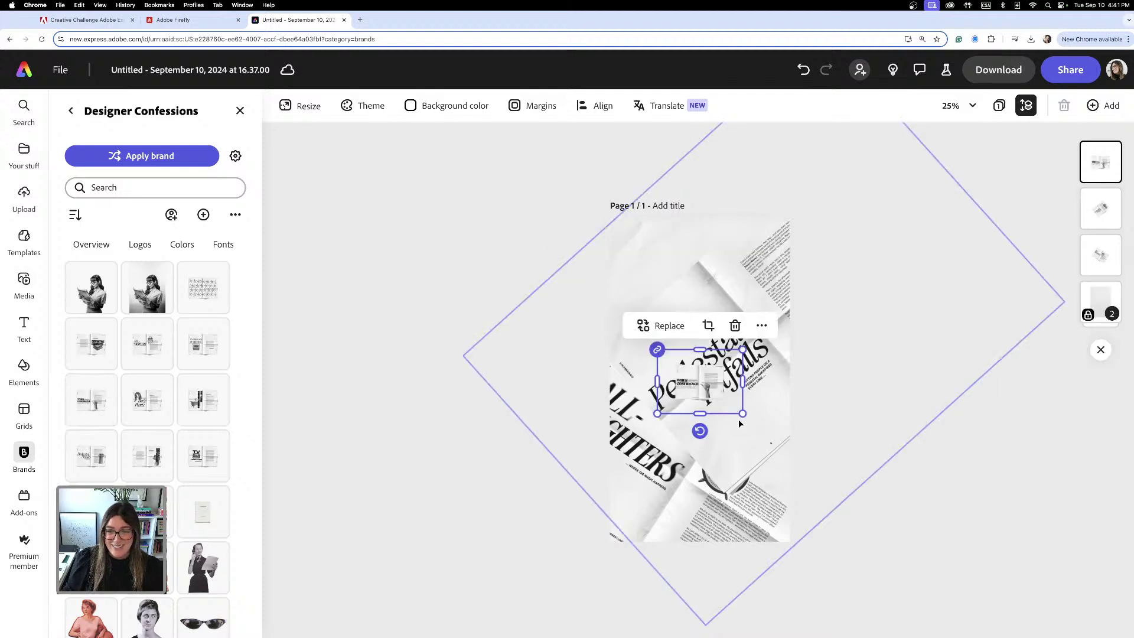
pyautogui.moveTo(743, 414); pyautogui.dragTo(873, 526)
pyautogui.moveTo(768, 437); pyautogui.dragTo(667, 275)
pyautogui.moveTo(774, 356); pyautogui.dragTo(894, 446)
pyautogui.moveTo(706, 334); pyautogui.dragTo(661, 298)
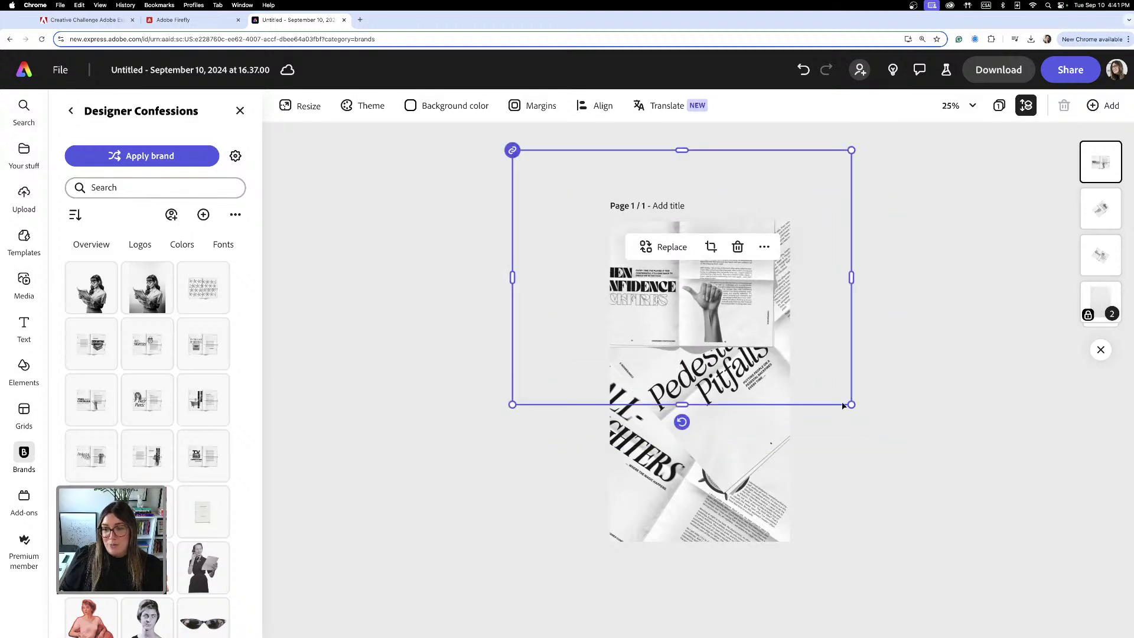
pyautogui.moveTo(844, 405); pyautogui.dragTo(950, 479)
pyautogui.moveTo(731, 496); pyautogui.dragTo(679, 313)
pyautogui.moveTo(560, 390); pyautogui.dragTo(757, 534)
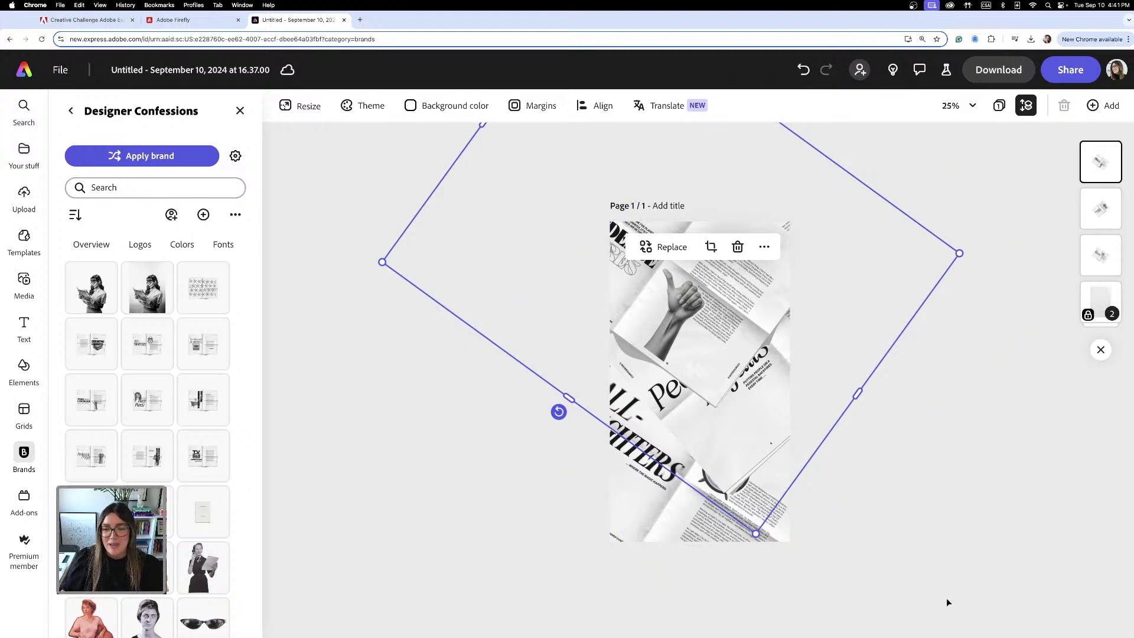
# - Nudge the "Pedestal Pitfalls" spread to the right and shift the "All-Nighters" spread down and left to expose its alarm clock
pyautogui.click(676, 526)
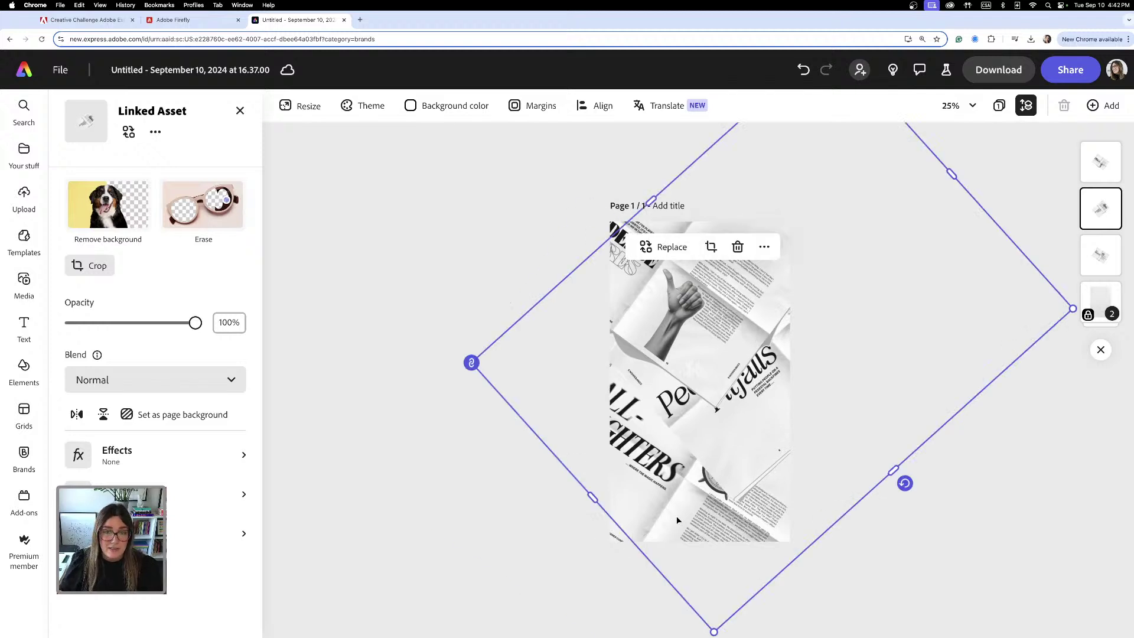
pyautogui.moveTo(653, 501); pyautogui.dragTo(661, 502)
pyautogui.moveTo(616, 541); pyautogui.dragTo(605, 554)
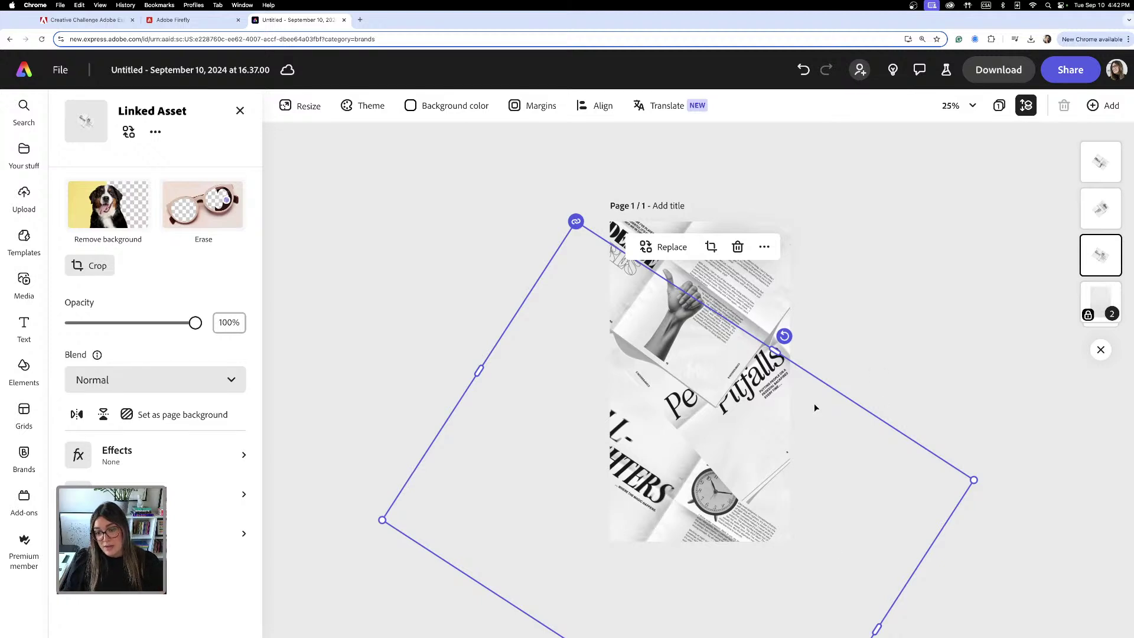
pyautogui.moveTo(816, 408); pyautogui.dragTo(729, 439)
# - Move the thumbs-up spread slightly up and left and shift the "Pedestal Pitfalls" spread left to balance the overlapping collage
pyautogui.click(752, 310)
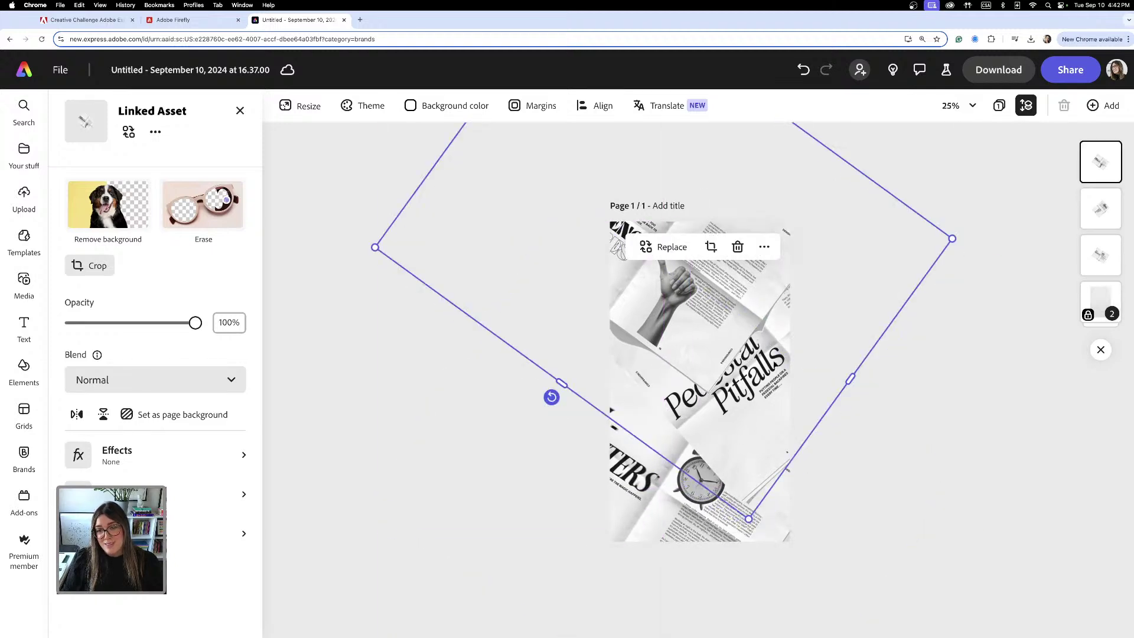
pyautogui.moveTo(769, 406); pyautogui.dragTo(778, 436)
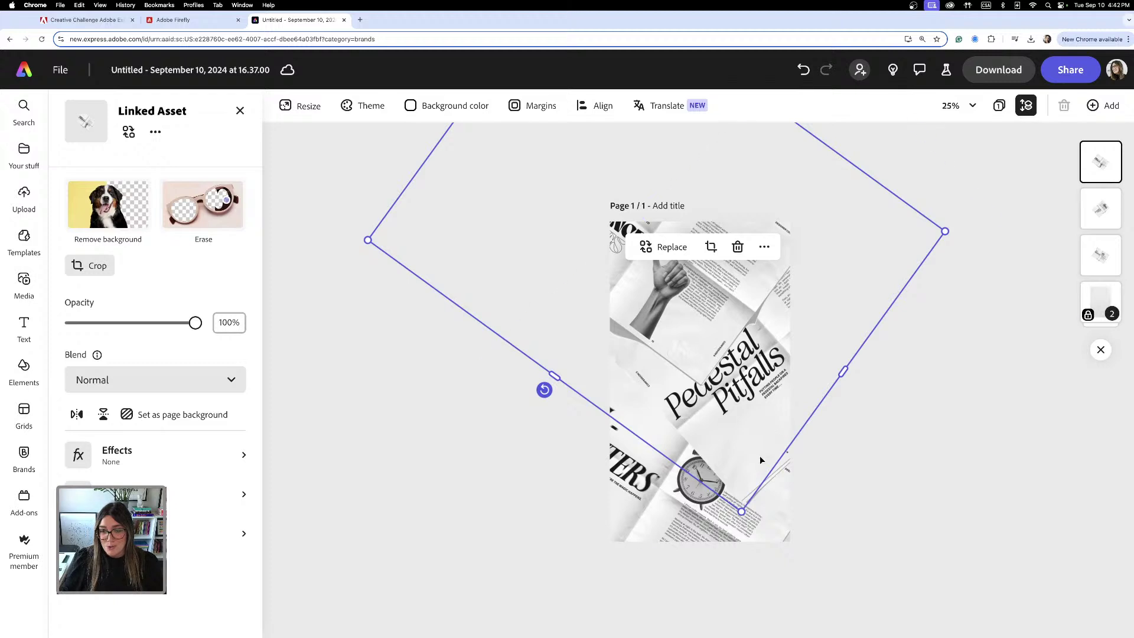
pyautogui.click(1100, 224)
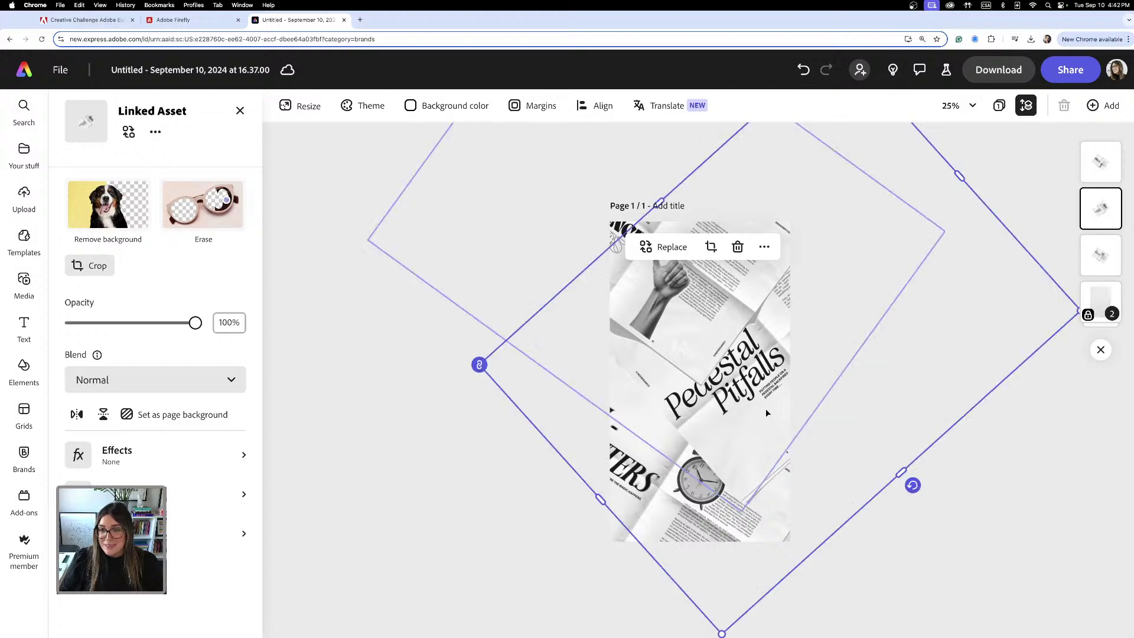
pyautogui.moveTo(766, 409)
pyautogui.mouseDown()
pyautogui.moveTo(774, 419)
pyautogui.moveTo(739, 399)
pyautogui.moveTo(748, 409)
pyautogui.mouseUp()
pyautogui.moveTo(690, 330); pyautogui.dragTo(687, 328)
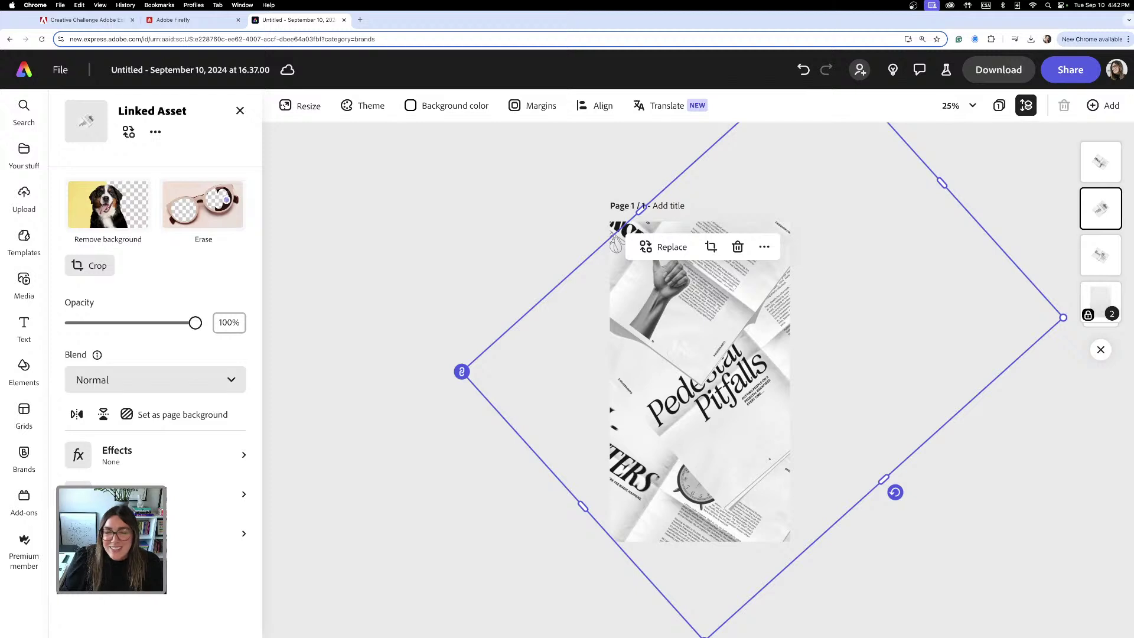
pyautogui.click(446, 270)
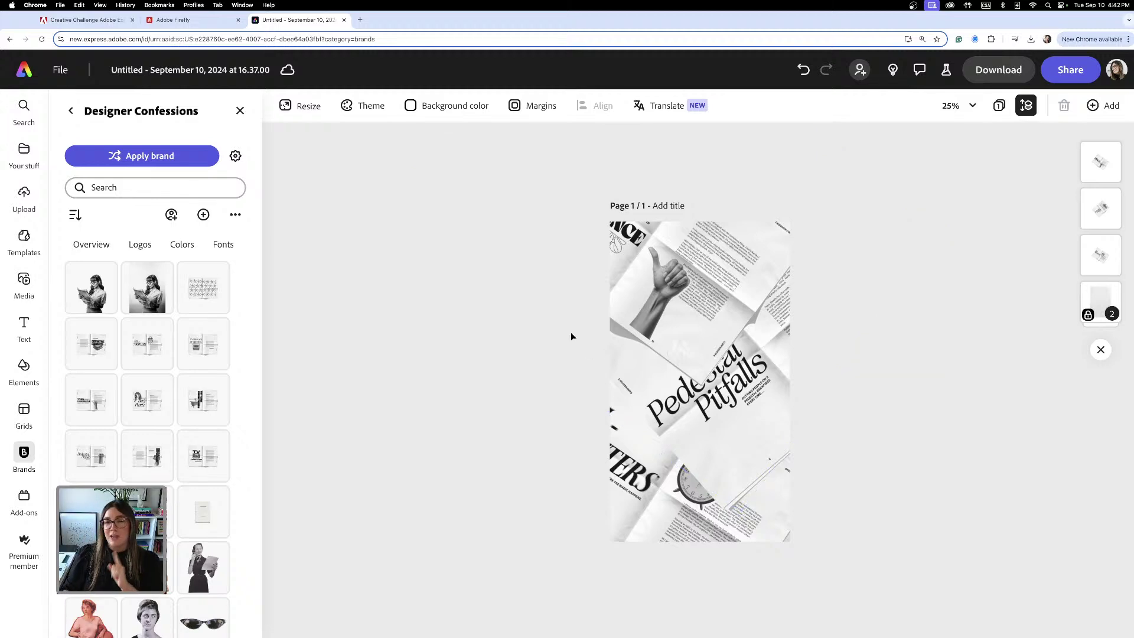
# - Review the Animated Comic Strip Reel slide in the Creative Challenge presentation, then return to the Adobe Express design
pyautogui.click(90, 22)
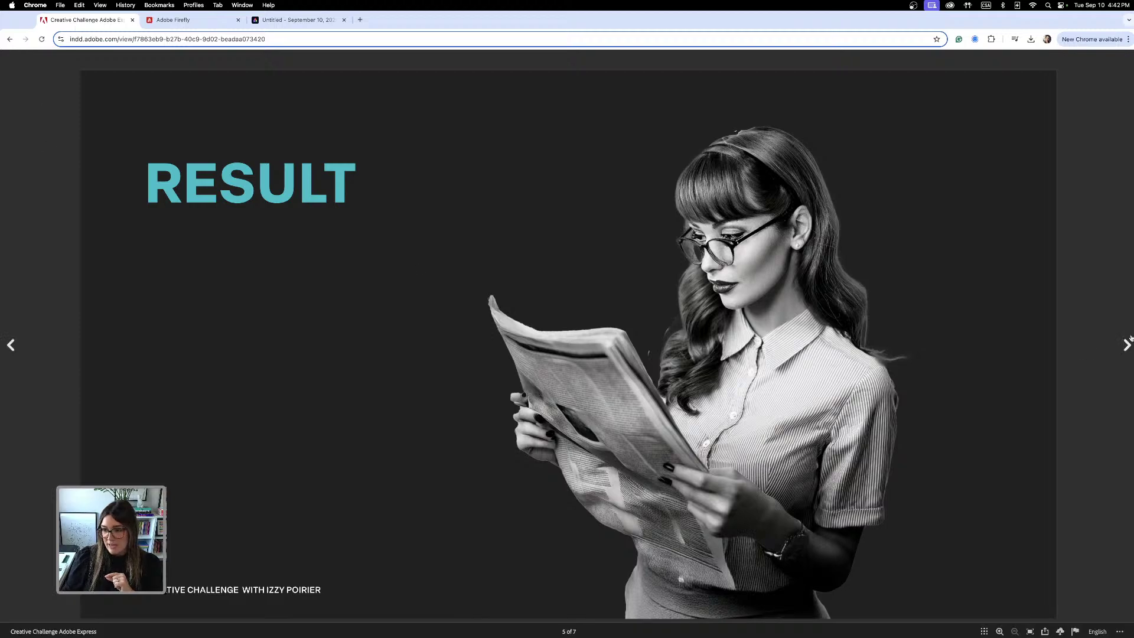
pyautogui.click(1127, 345)
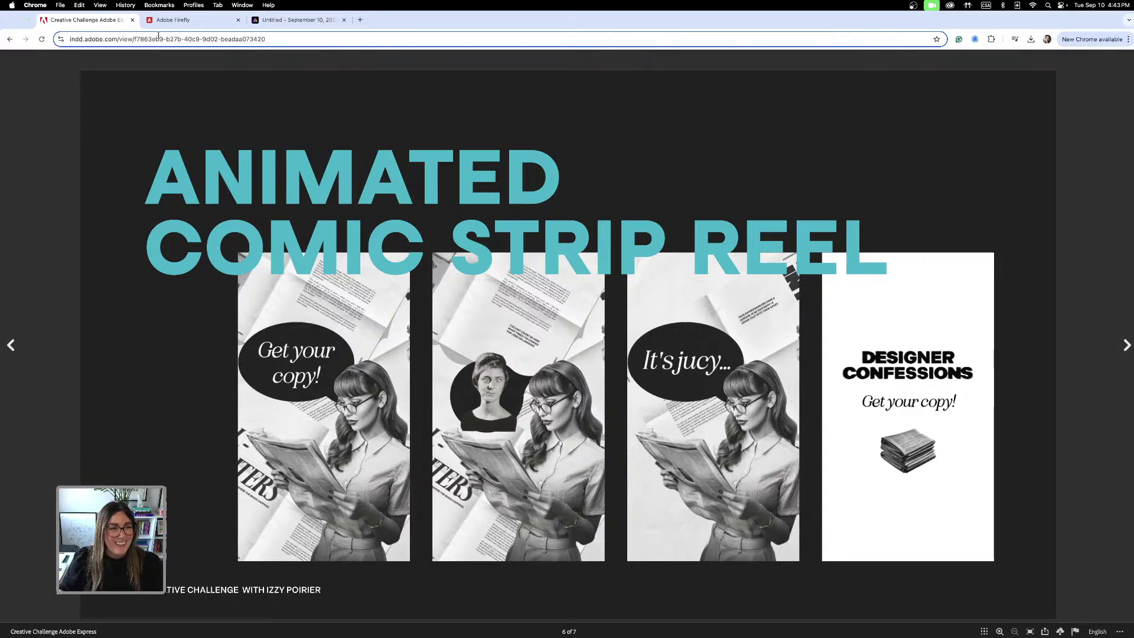
pyautogui.click(295, 19)
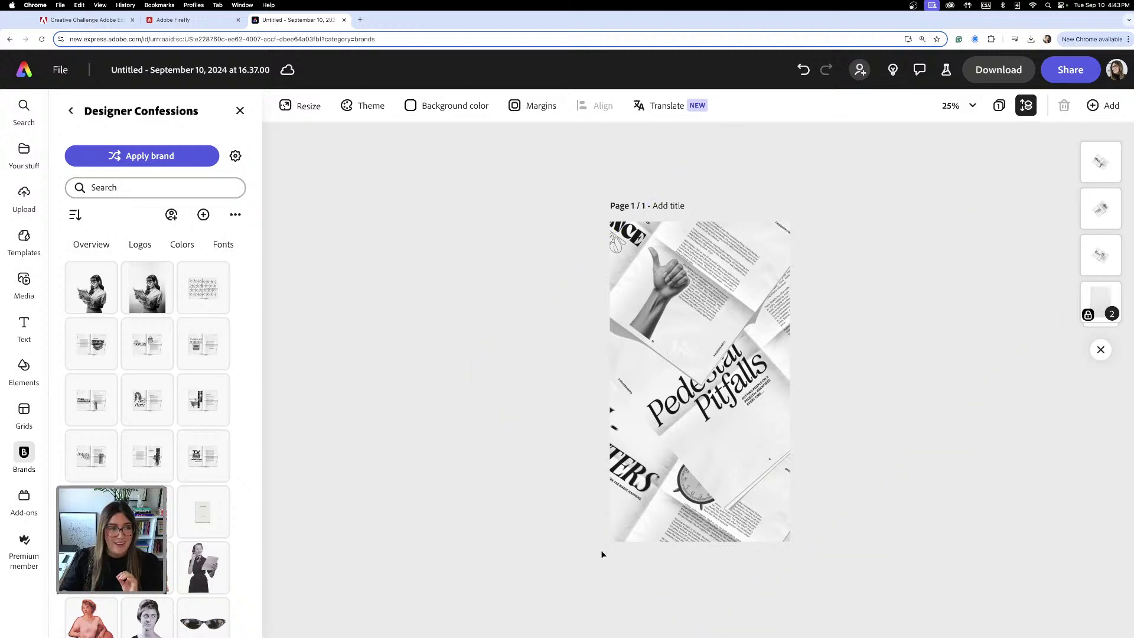
# - Search the audio library for "upbeat", add the "Happy Upbeat Summer Party" track and lower its volume to 15%
pyautogui.click(23, 279)
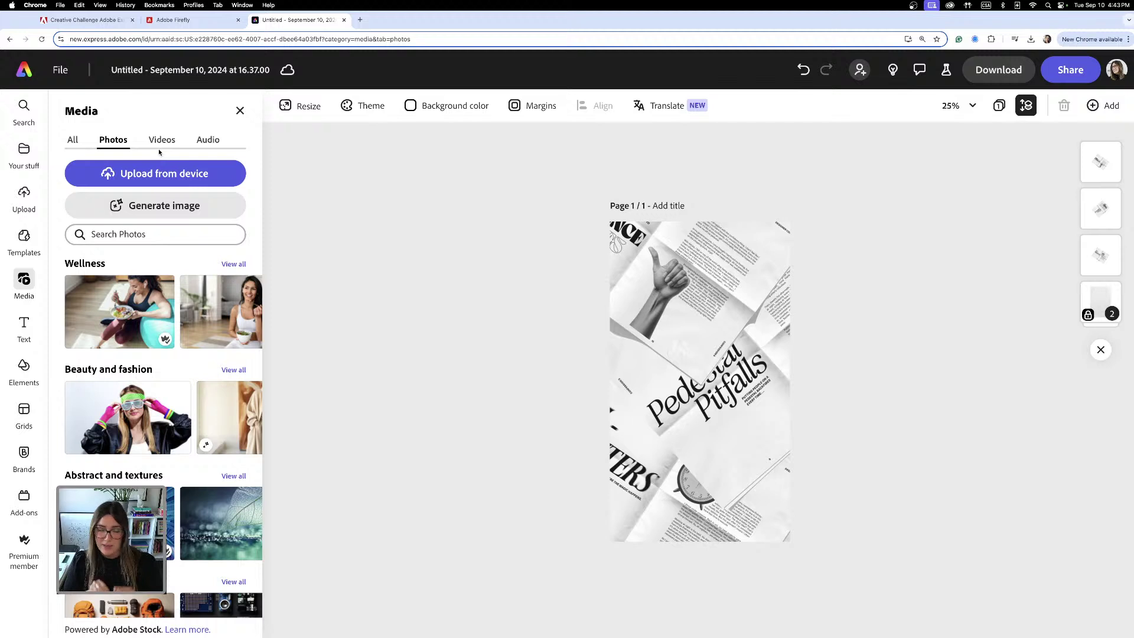
pyautogui.click(208, 140)
pyautogui.click(156, 241)
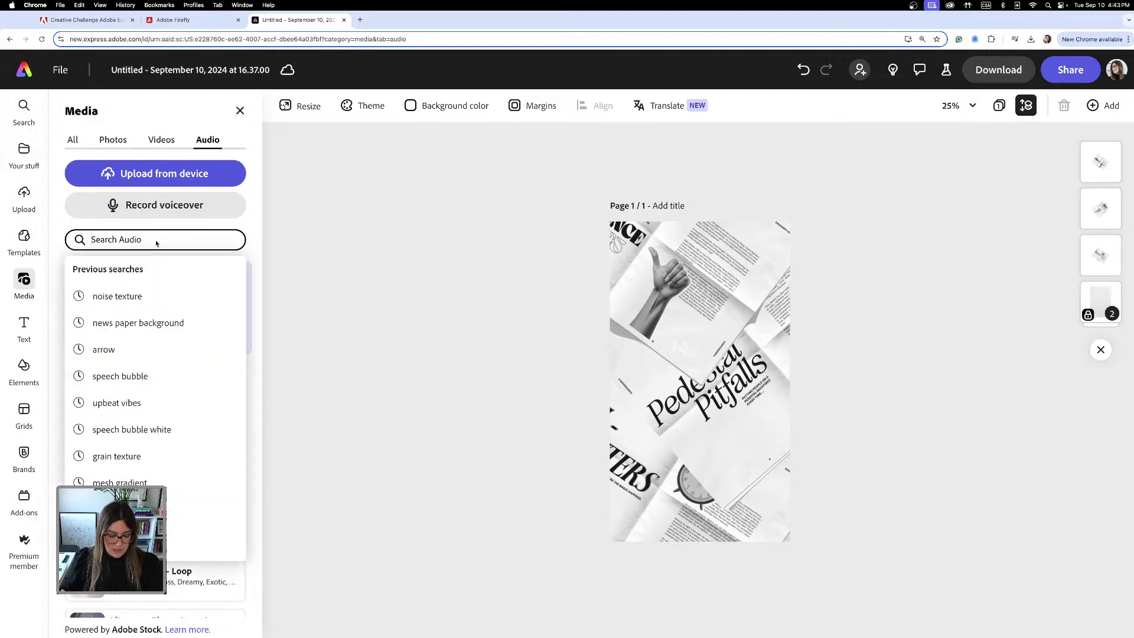
pyautogui.write('ubbea')
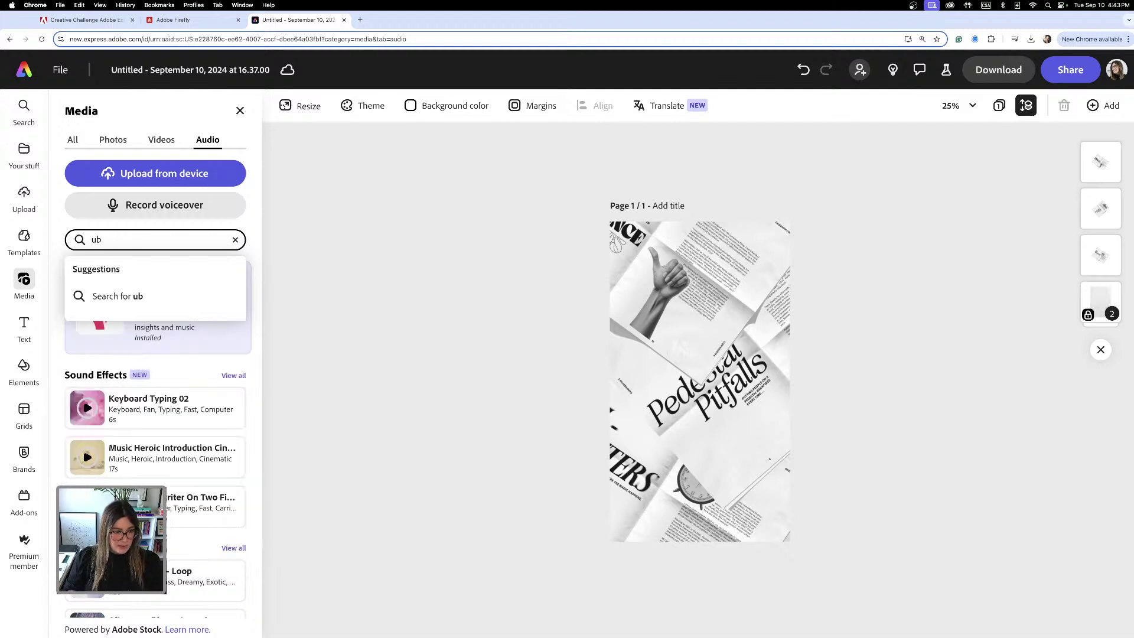
pyautogui.press('BackSpace')
pyautogui.write('pbe')
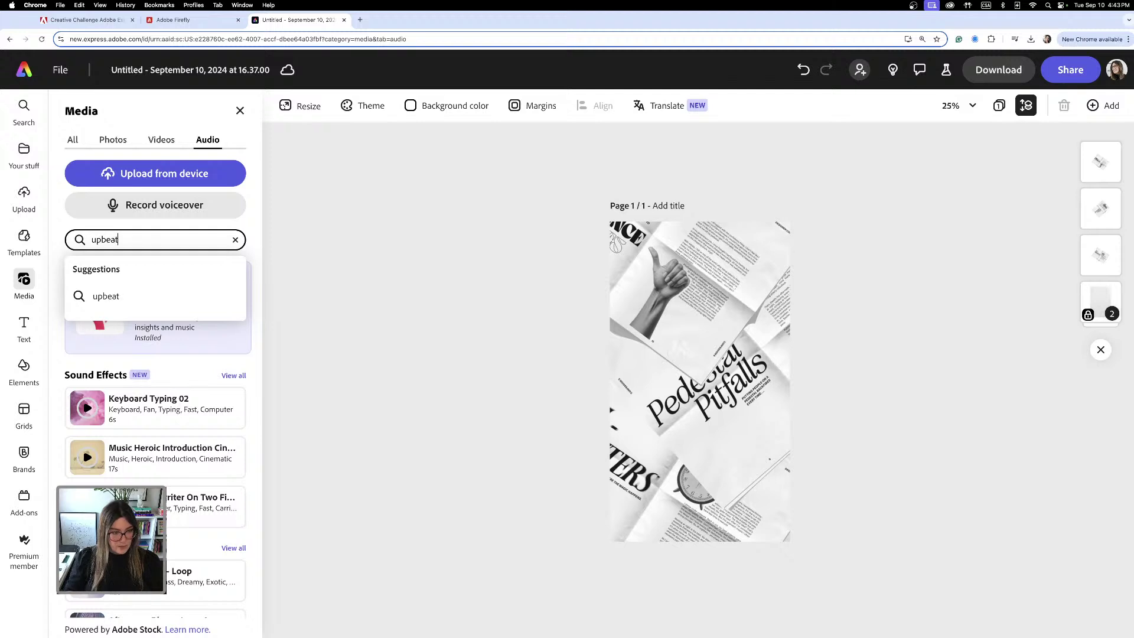
pyautogui.write('at')
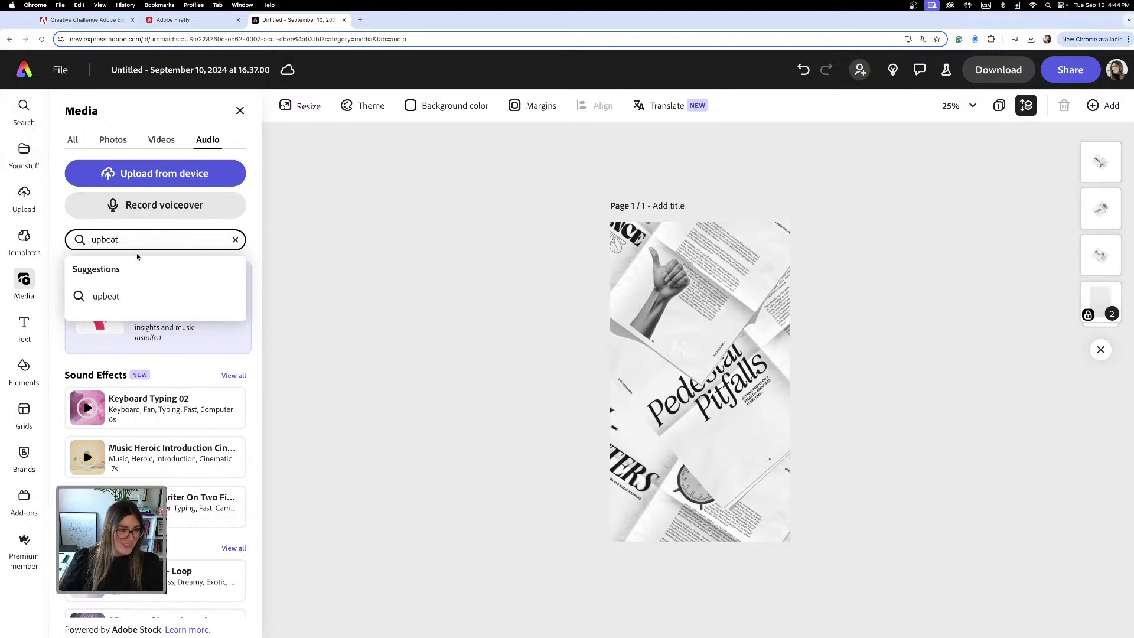
pyautogui.click(115, 300)
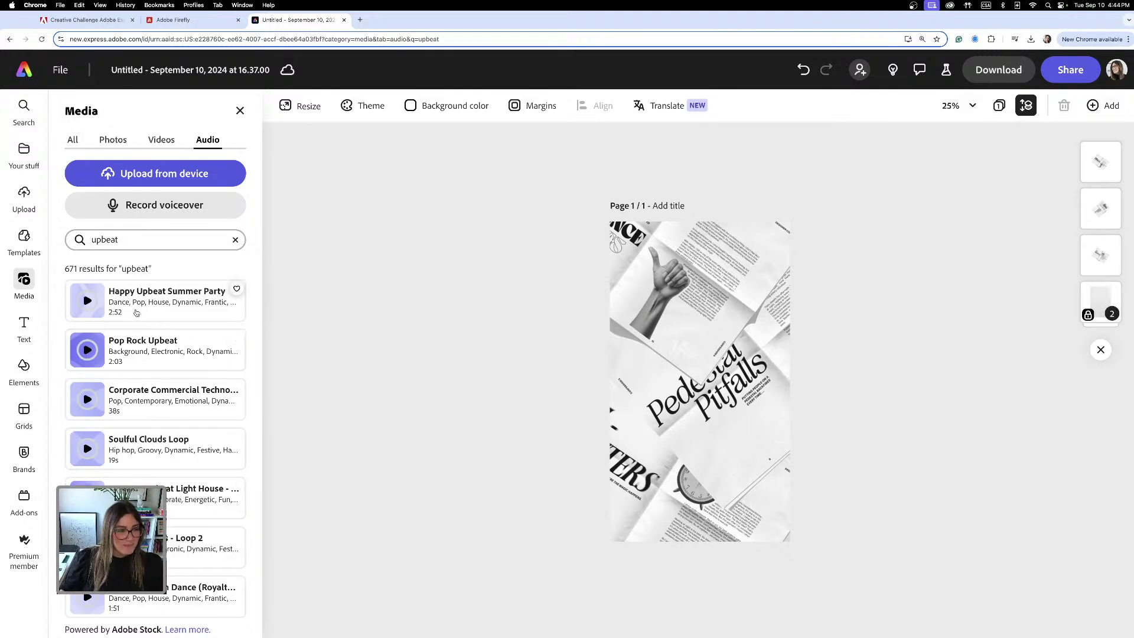
pyautogui.click(148, 317)
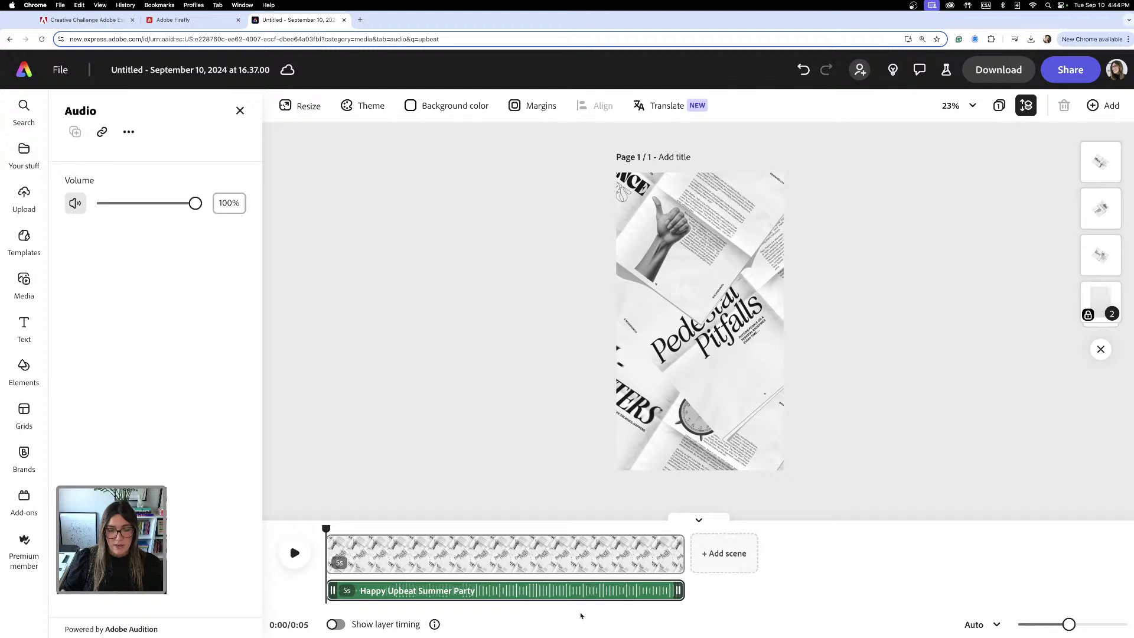
pyautogui.moveTo(190, 208); pyautogui.dragTo(110, 213)
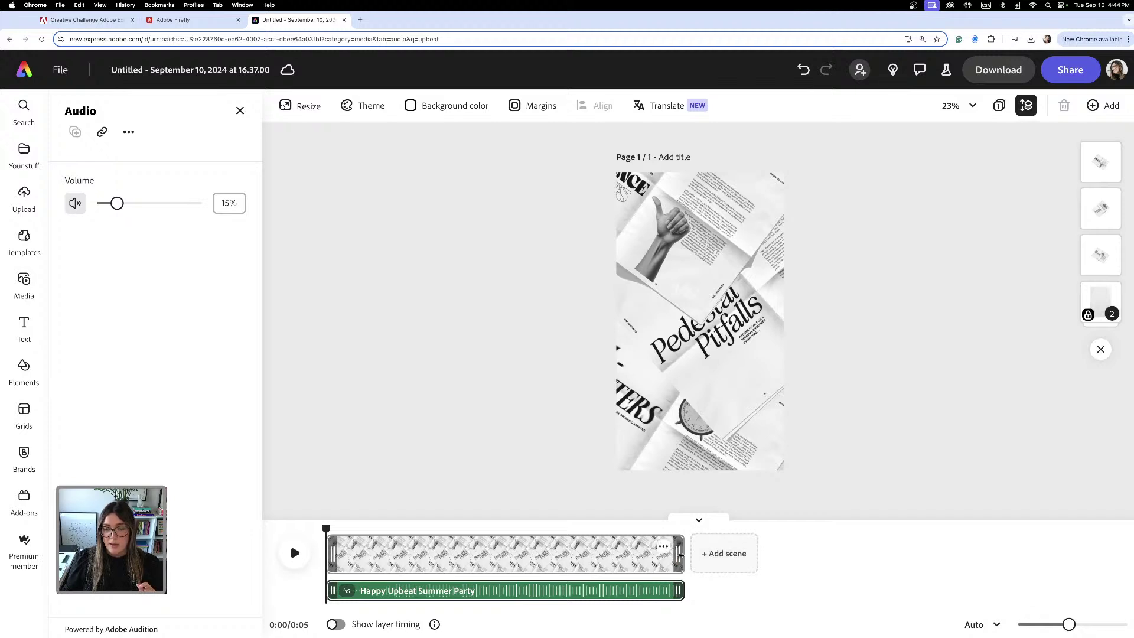
# - Shorten the scene to 2.3 seconds and duplicate it into a sequence of five identical scenes
pyautogui.moveTo(680, 554); pyautogui.dragTo(489, 551)
pyautogui.click(471, 547)
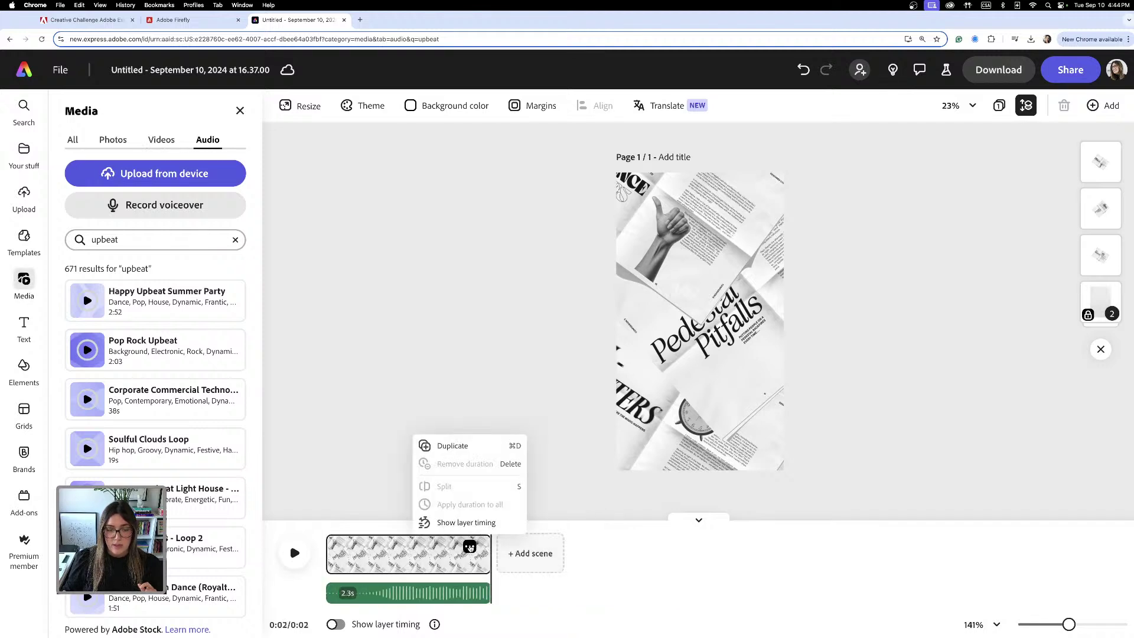
pyautogui.click(464, 447)
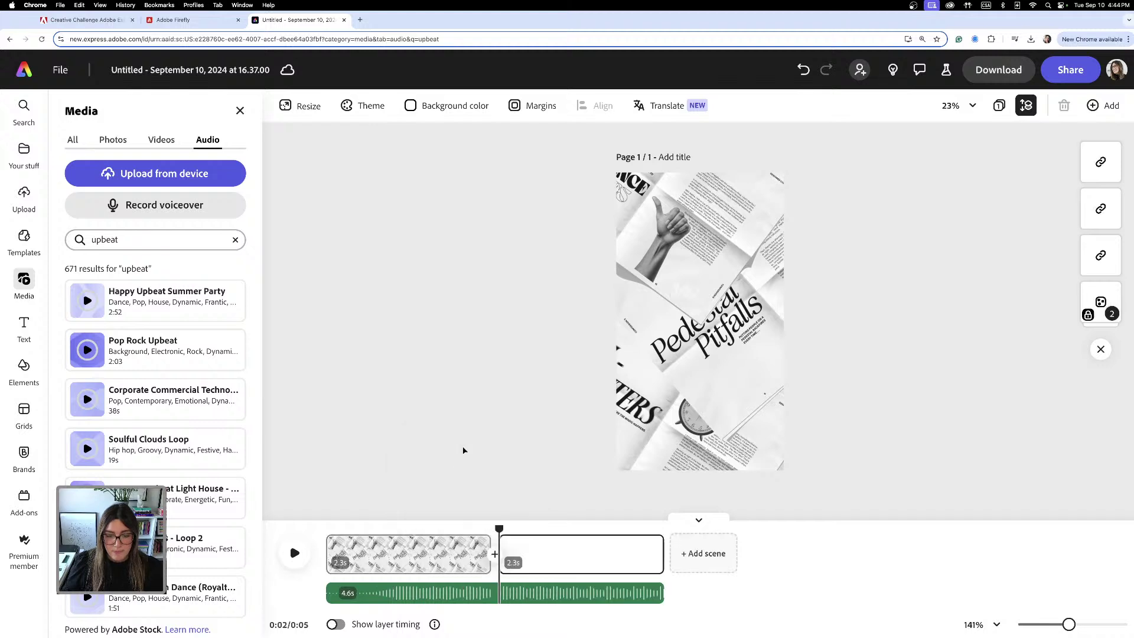
pyautogui.click(644, 548)
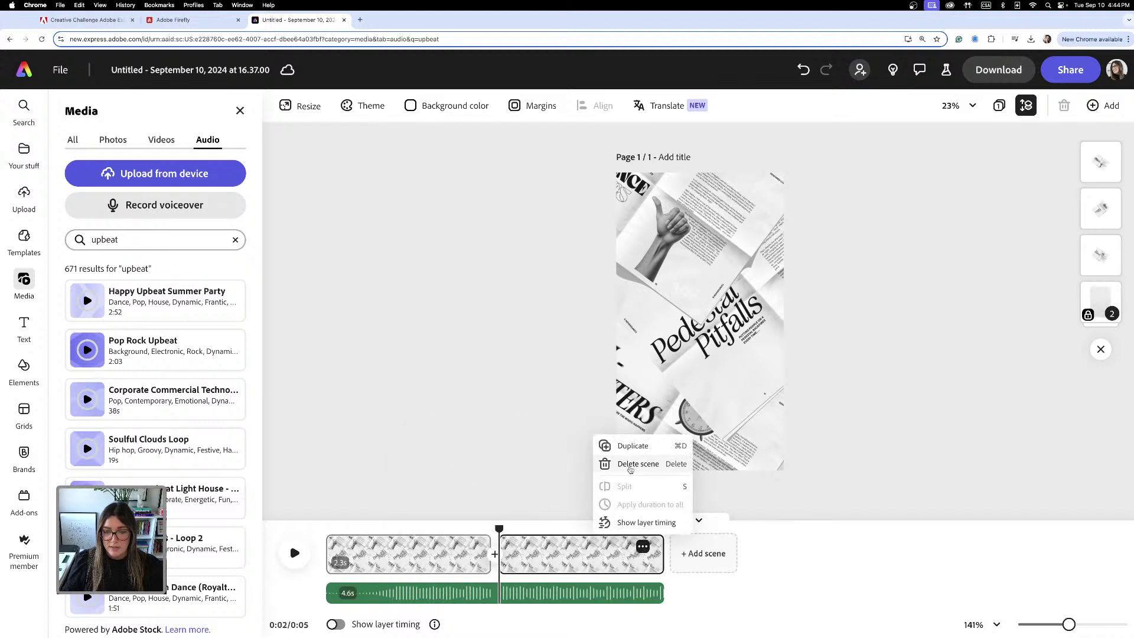
pyautogui.click(629, 447)
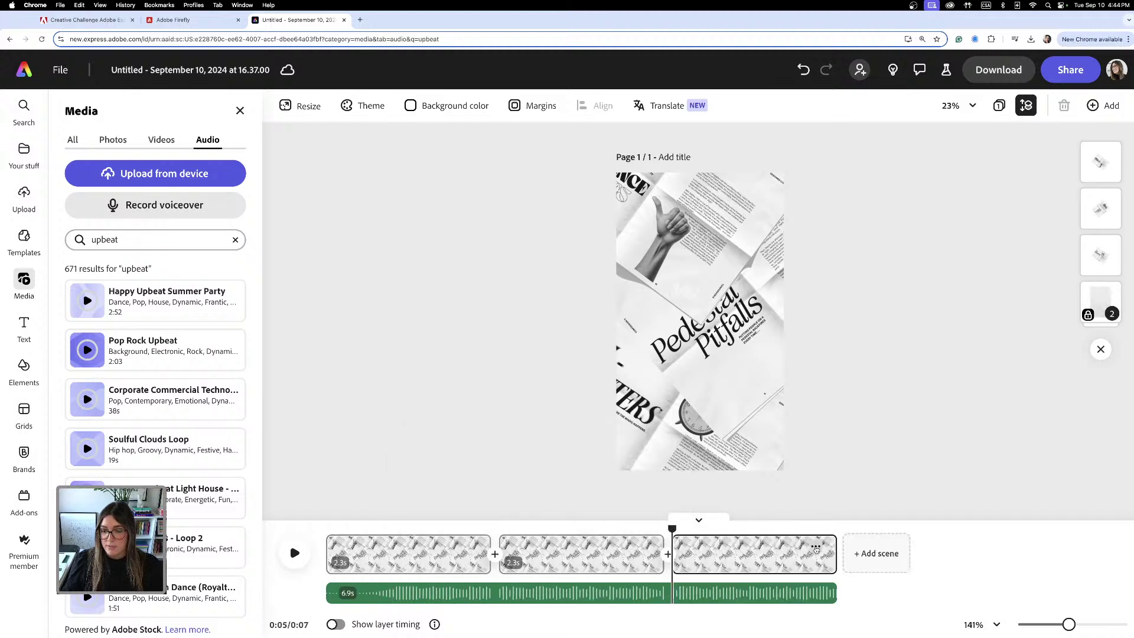
pyautogui.click(816, 547)
pyautogui.click(804, 447)
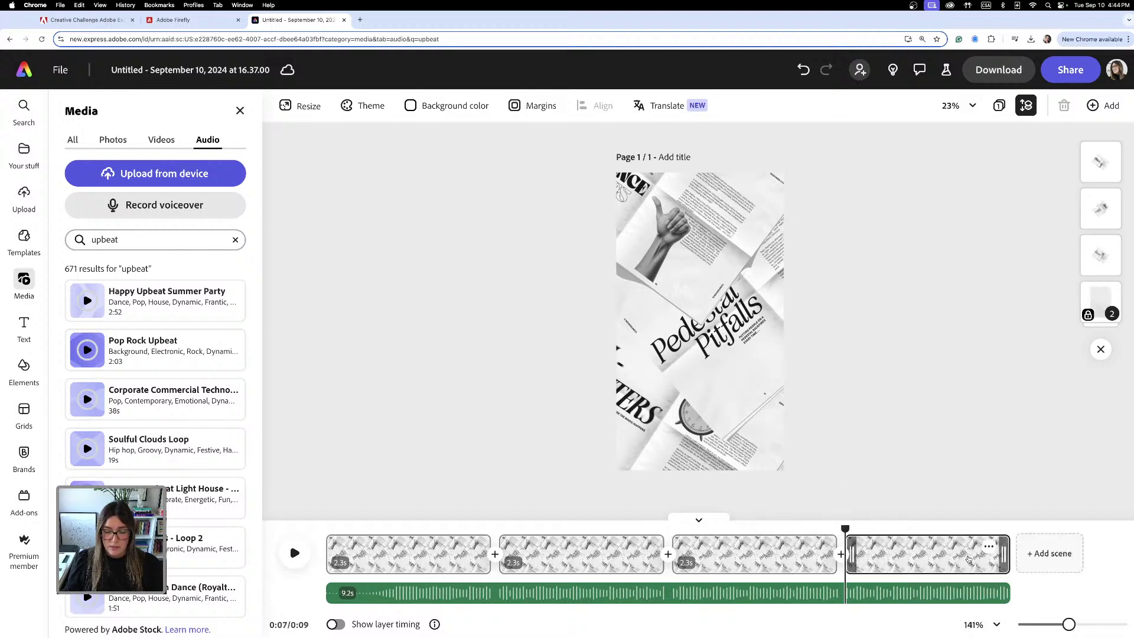
pyautogui.click(989, 547)
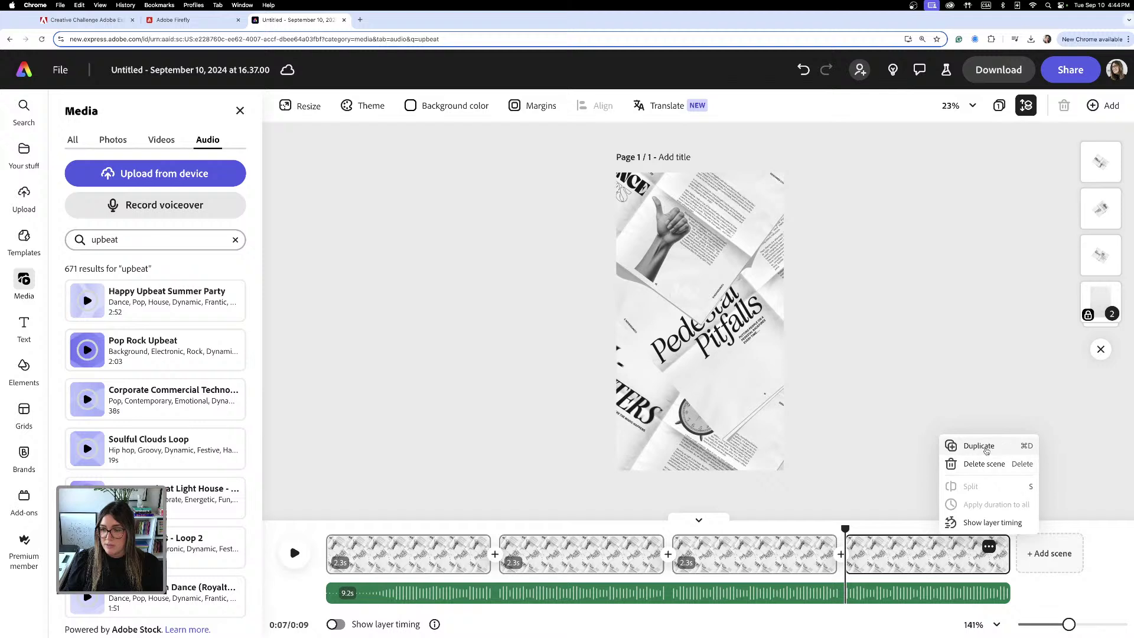
pyautogui.click(984, 447)
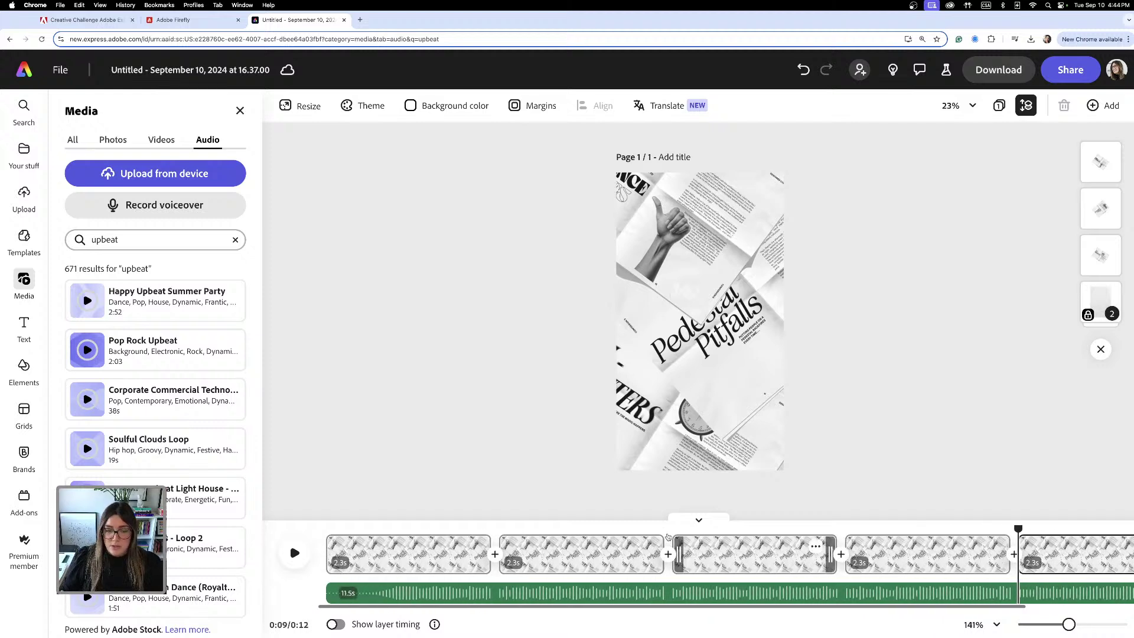
# - Apply the Drift entrance animation to the thumbs-up spread in the first scene
pyautogui.click(420, 564)
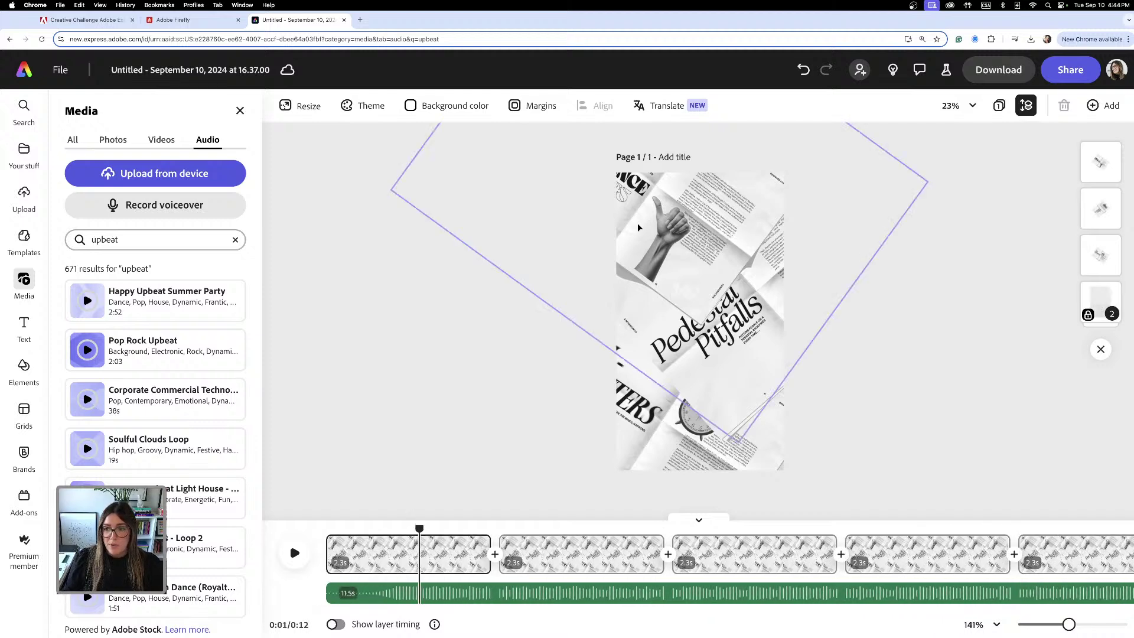
pyautogui.click(702, 234)
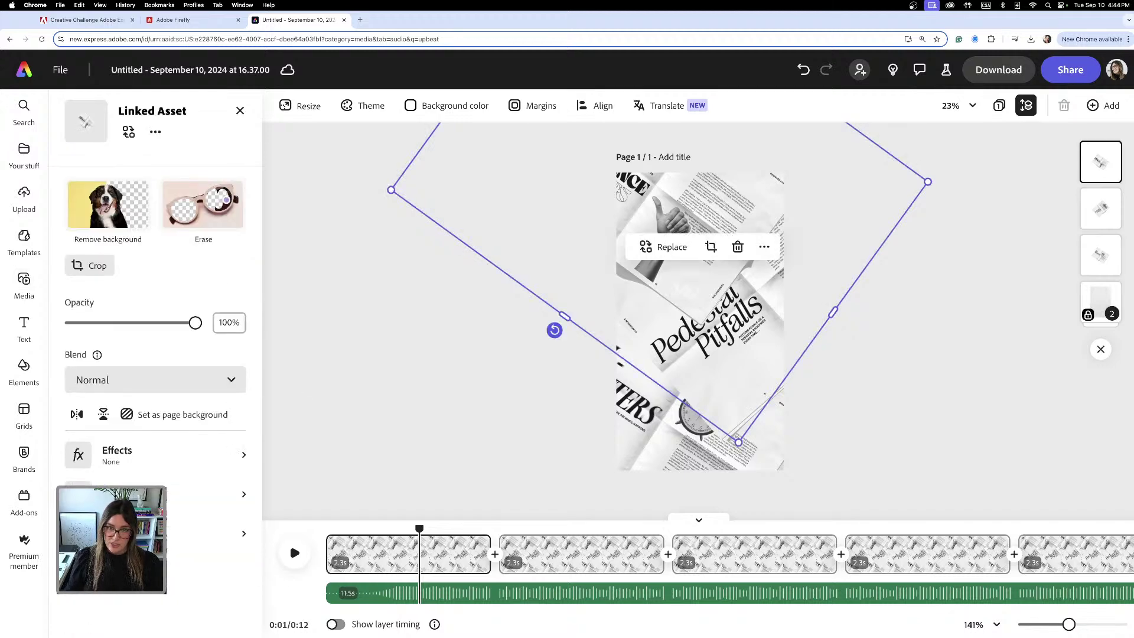
pyautogui.click(136, 494)
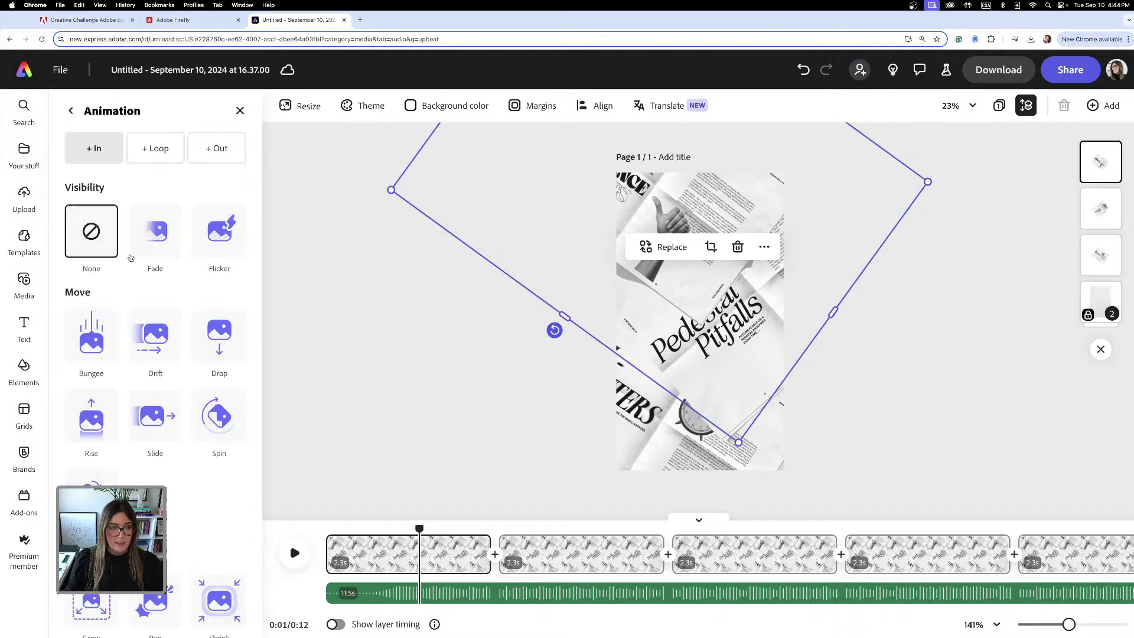
pyautogui.click(148, 340)
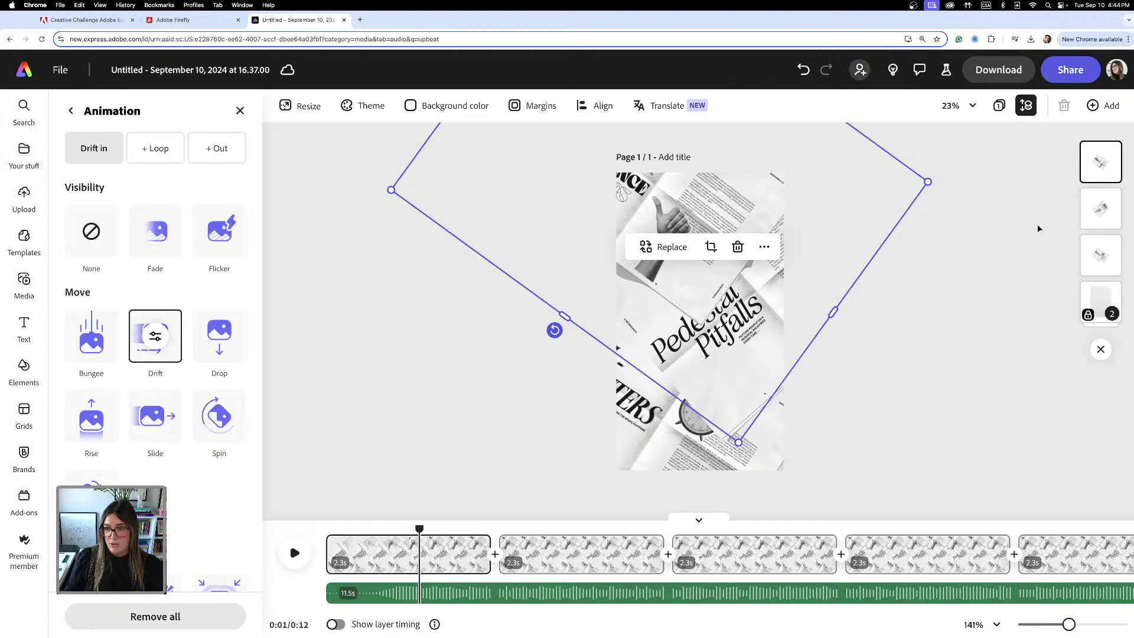
# - Apply the Drift entrance animation to the second magazine spread layer in the first scene, with its direction set to left
pyautogui.click(1101, 208)
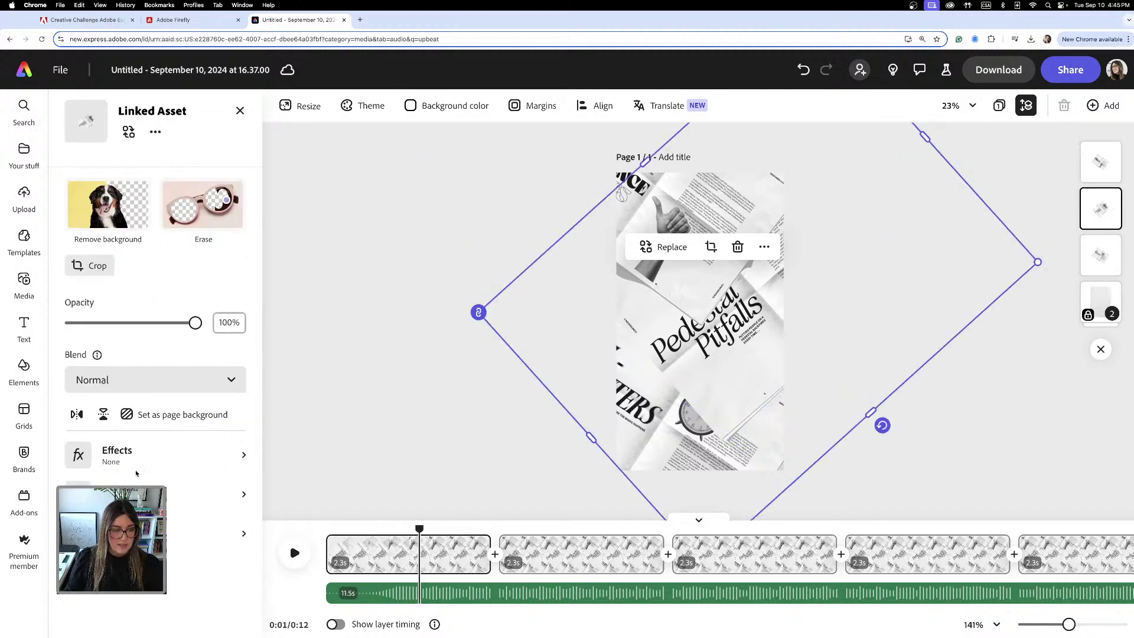
pyautogui.moveTo(436, 545)
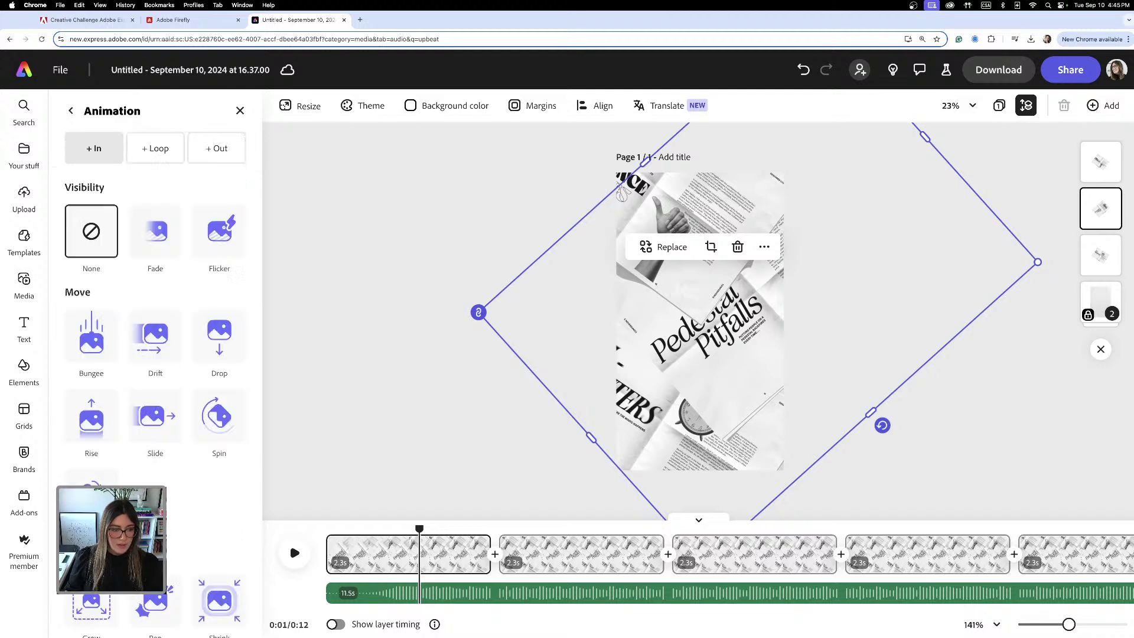
pyautogui.click(141, 344)
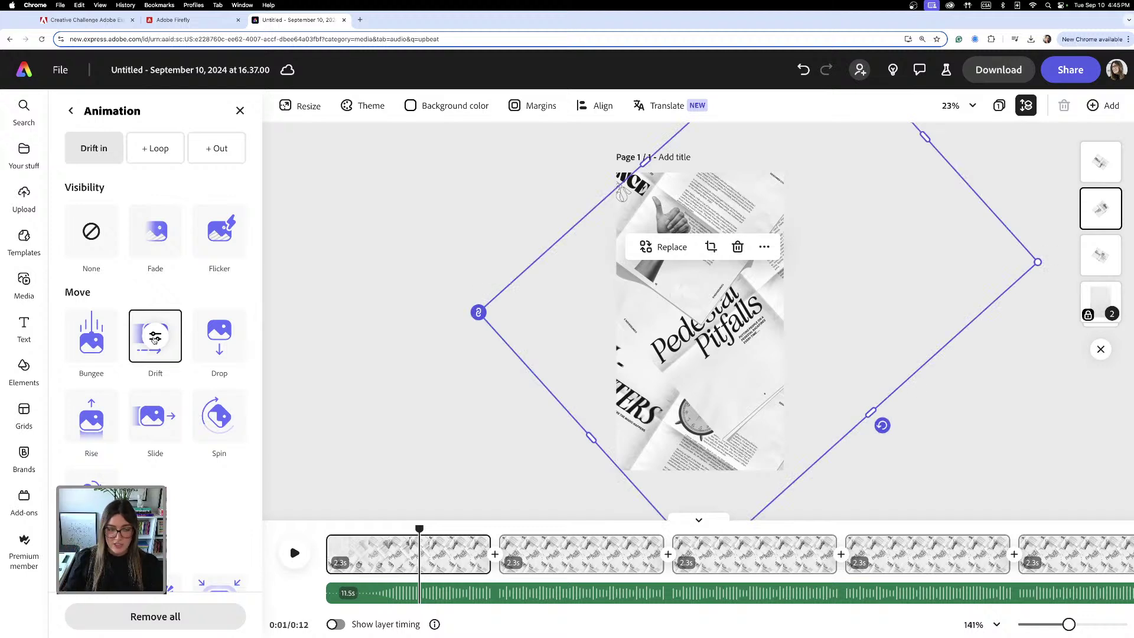
pyautogui.click(156, 337)
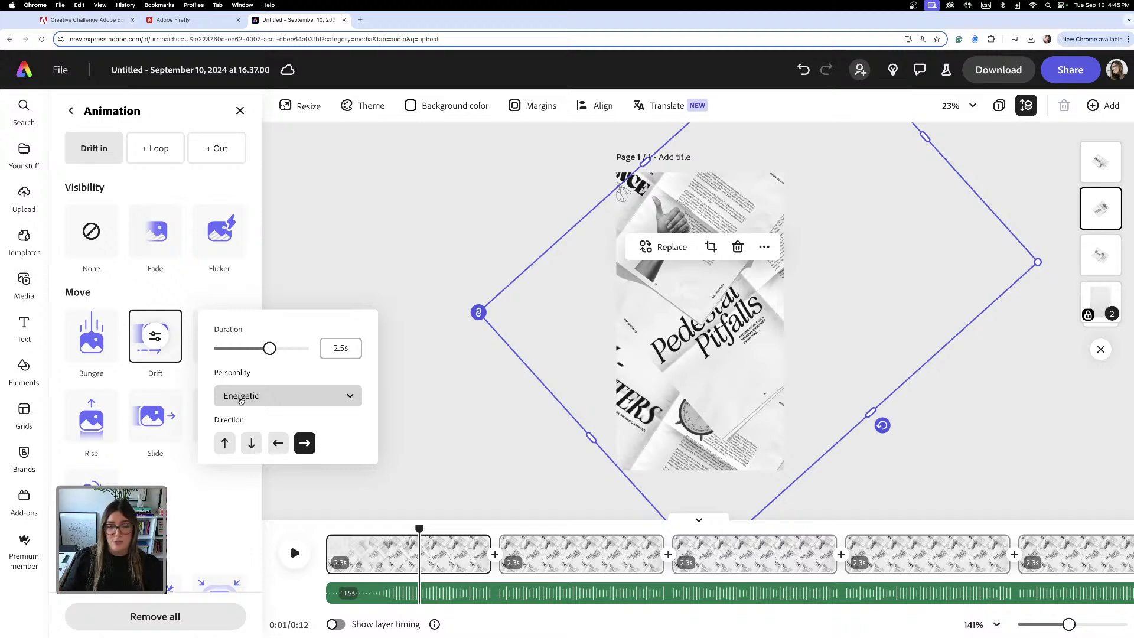
pyautogui.click(278, 445)
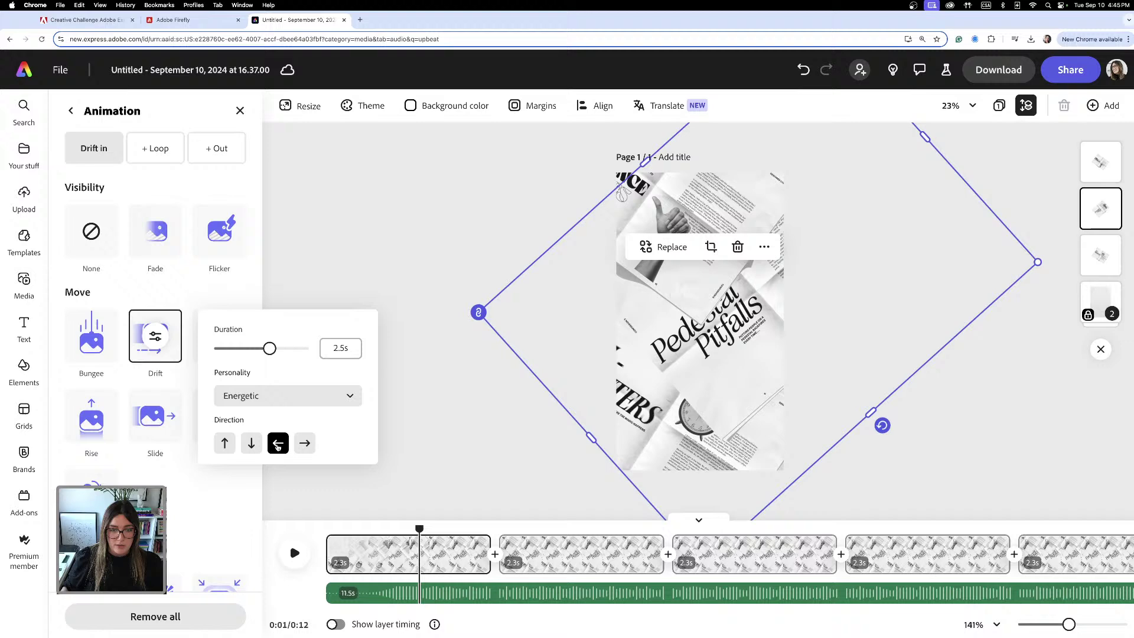
# - Apply the Drift entrance animation to the third magazine spread layer in the first scene, with its direction set to up
pyautogui.click(1085, 257)
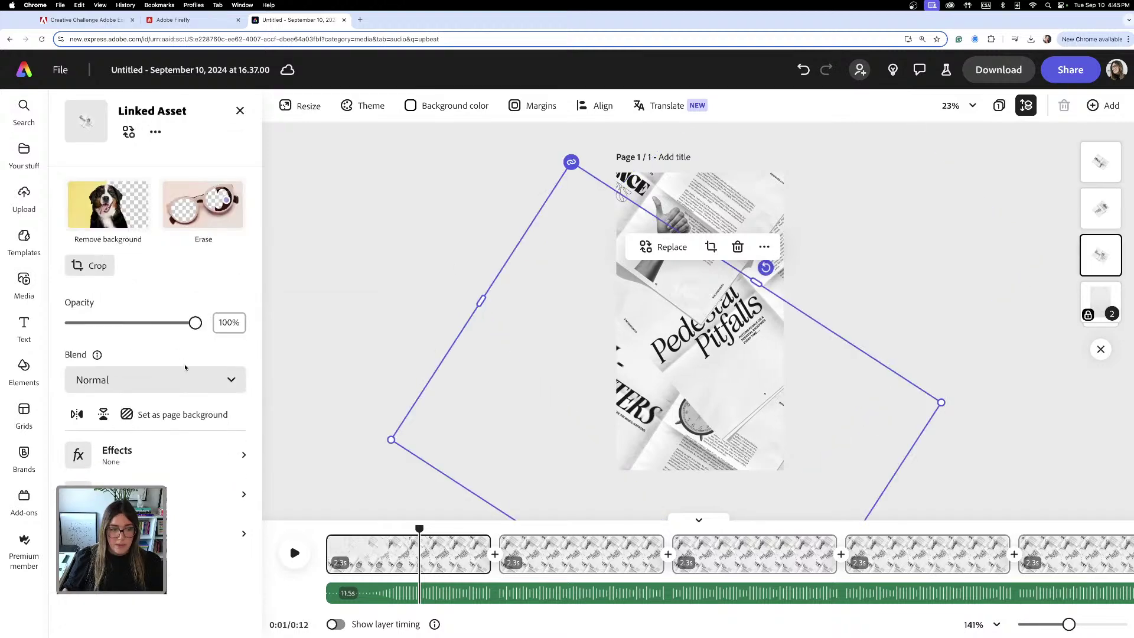
pyautogui.click(128, 534)
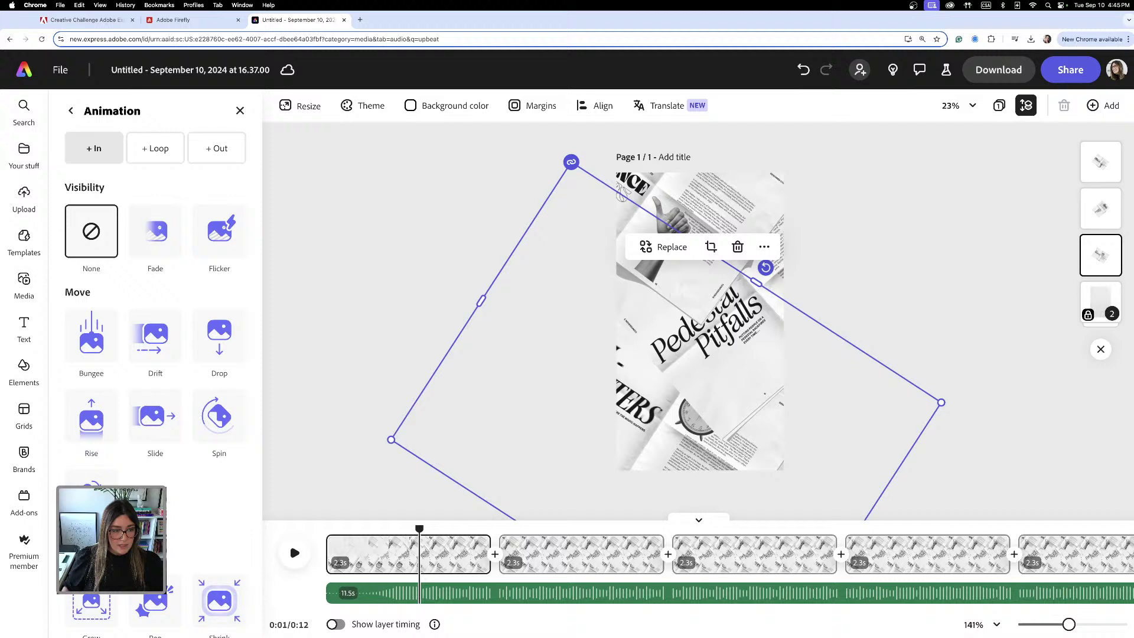
pyautogui.click(166, 333)
pyautogui.click(156, 337)
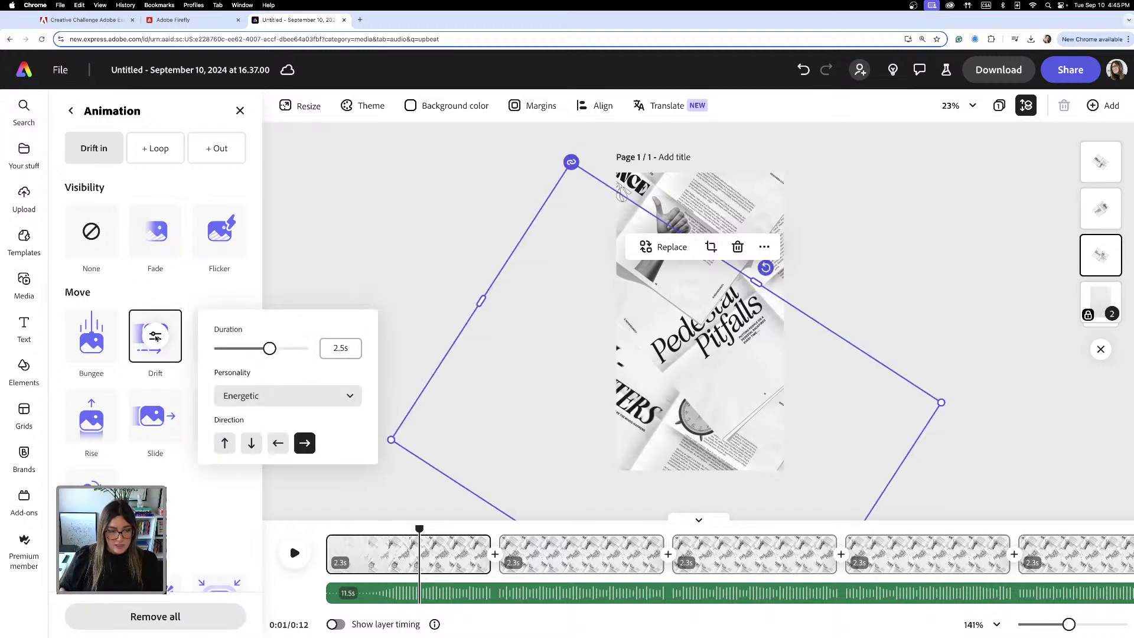
pyautogui.click(225, 443)
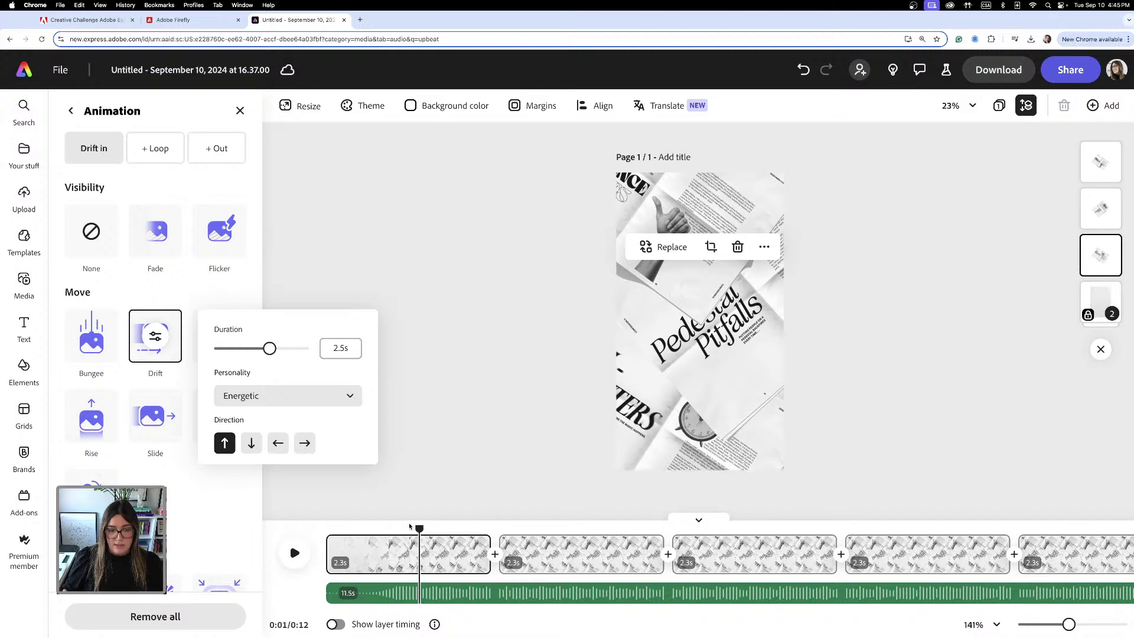
# - Play the first scene from its start to preview the drifting magazine spreads
pyautogui.click(321, 531)
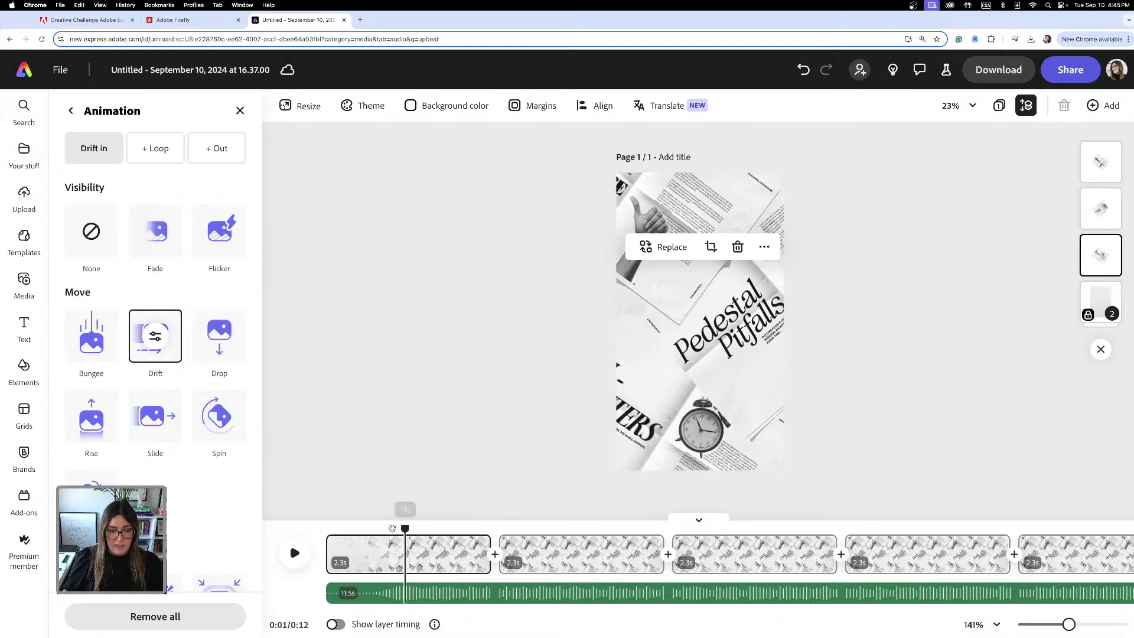
pyautogui.click(320, 527)
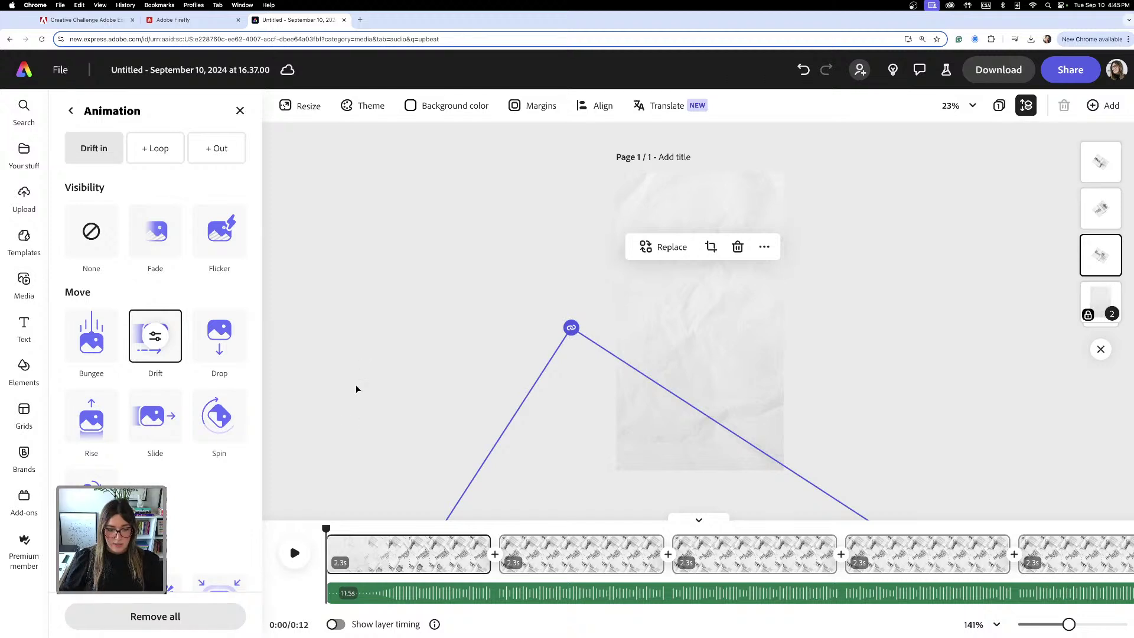
pyautogui.press('space')
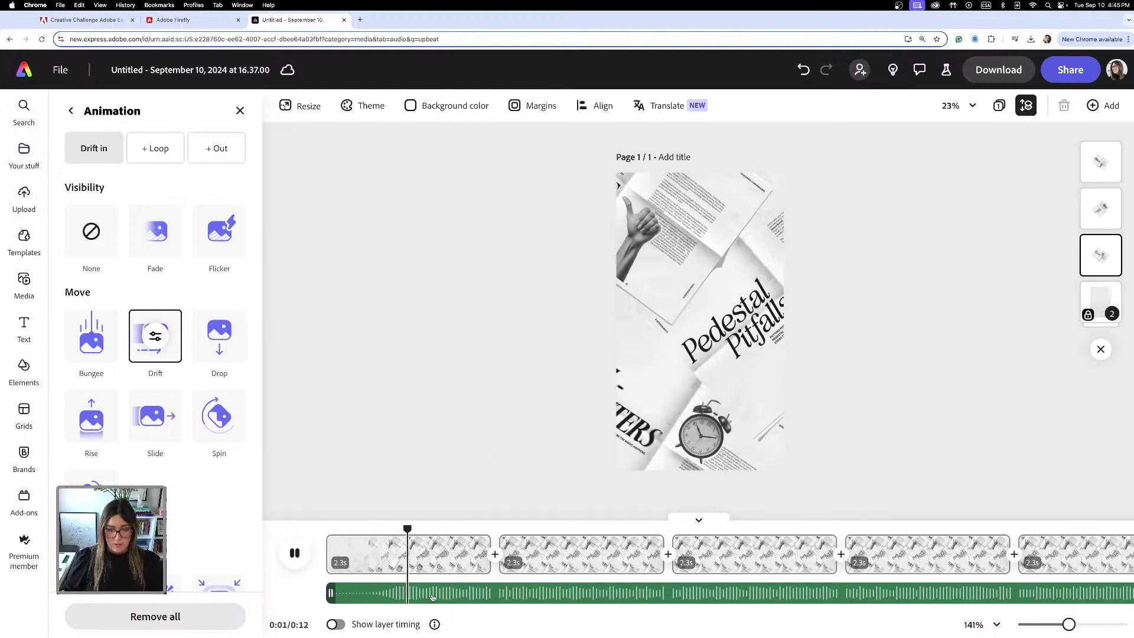
# - Stop the preview and delete the music track from the timeline
pyautogui.click(430, 598)
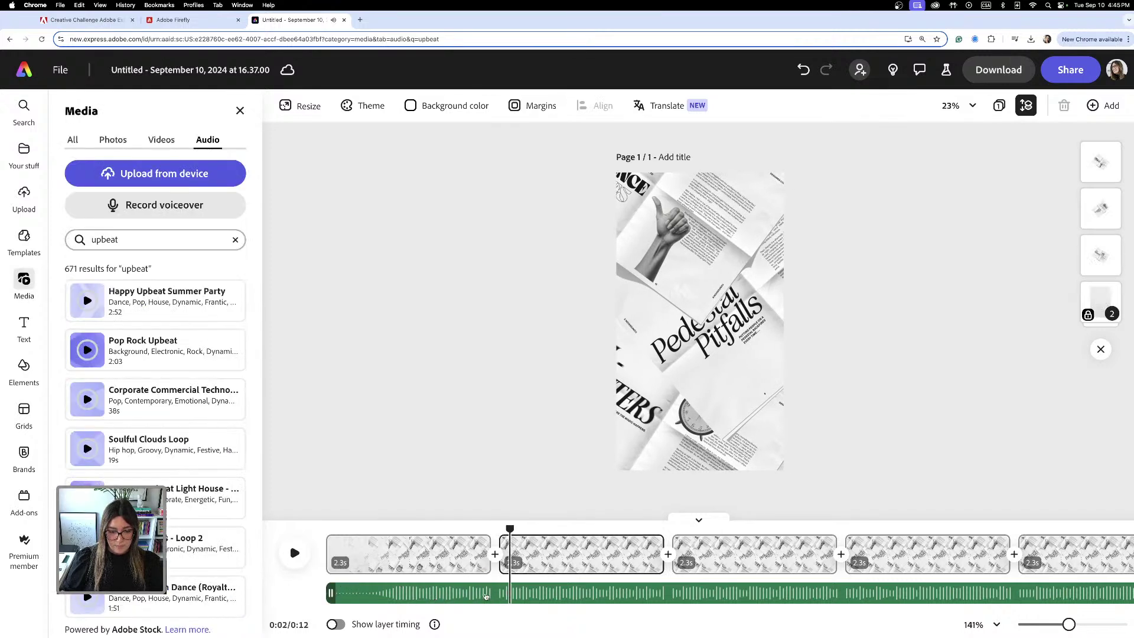
pyautogui.click(485, 598)
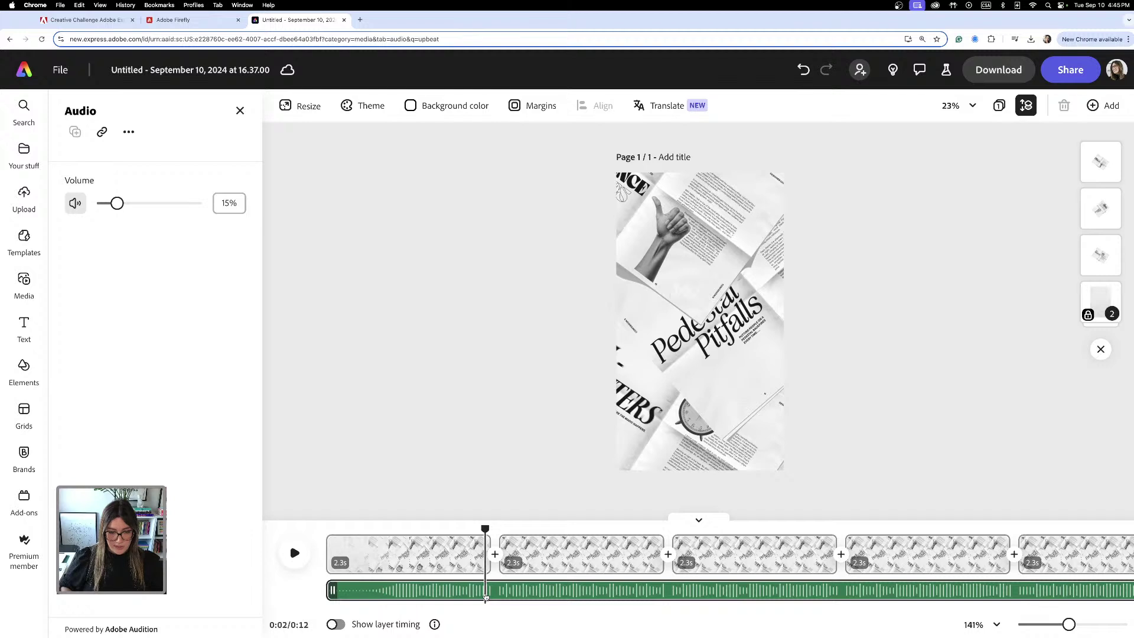
pyautogui.press('Delete')
# - Play the reel from the beginning without music through the first two scenes, then pause it
pyautogui.moveTo(485, 529); pyautogui.dragTo(297, 535)
pyautogui.click(295, 552)
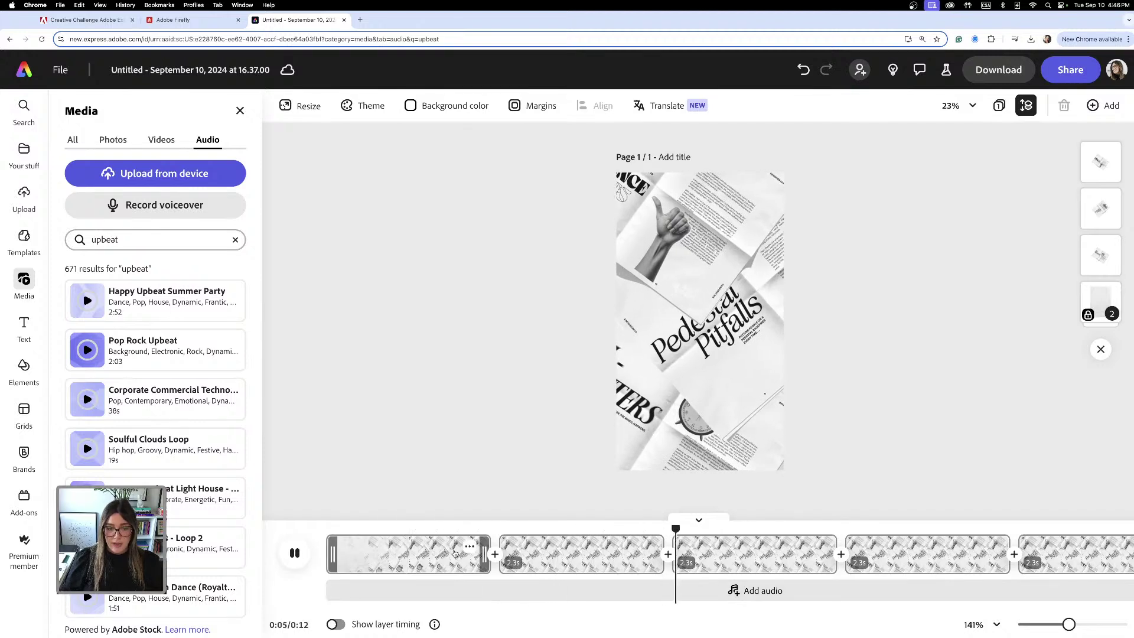
pyautogui.press('space')
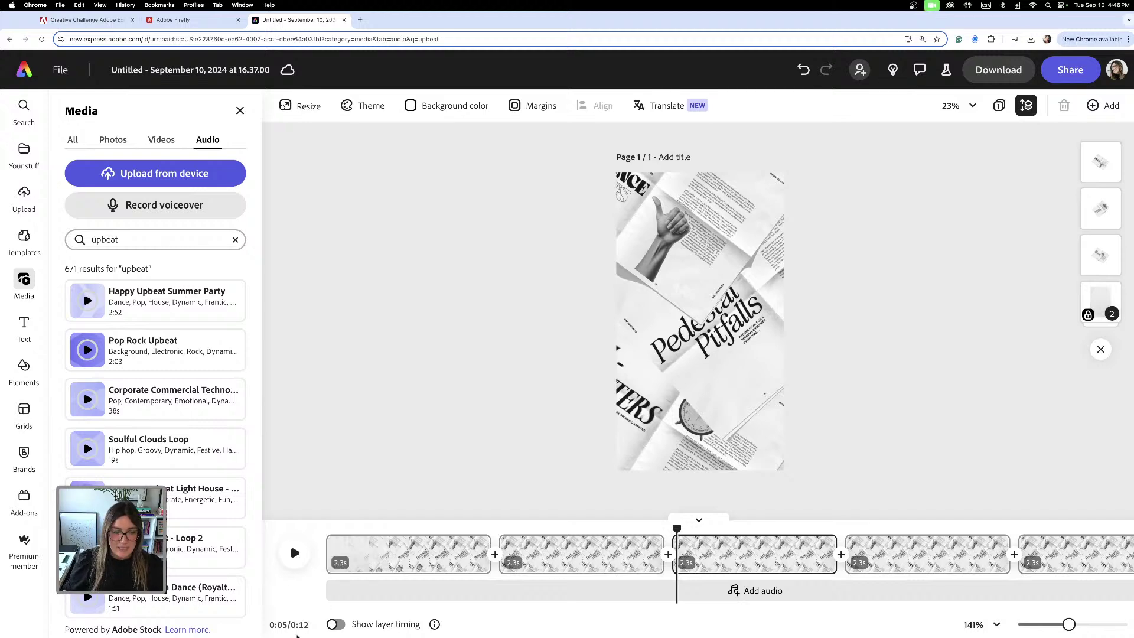
# - Open the Designer Confessions brand kit and bring its assets into view
pyautogui.click(24, 453)
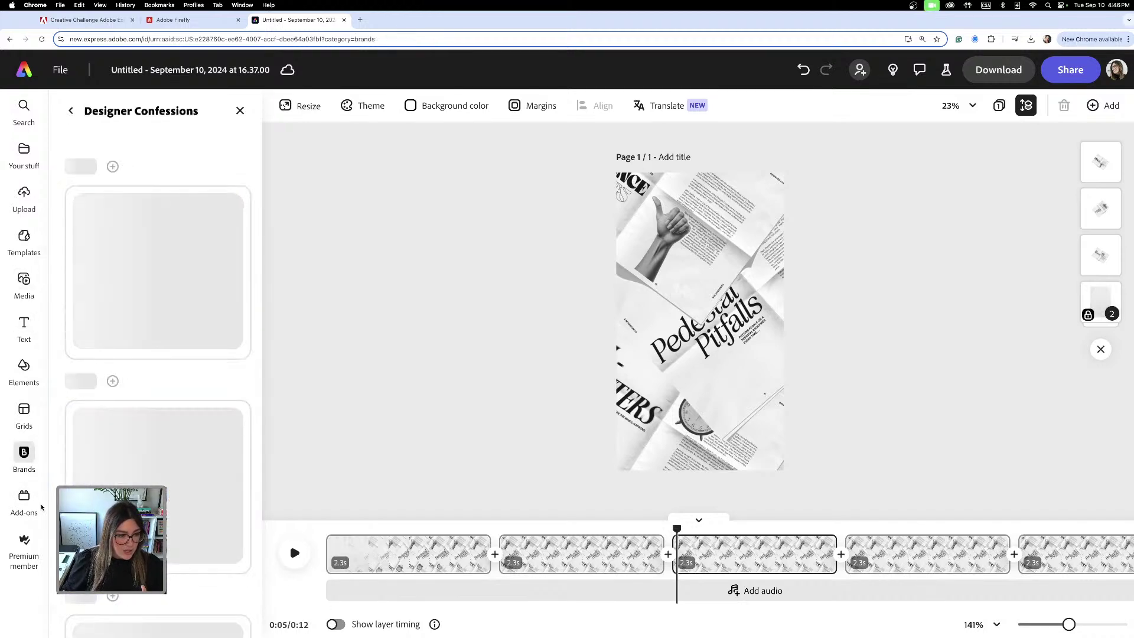
pyautogui.scroll(-10, 194, 420)
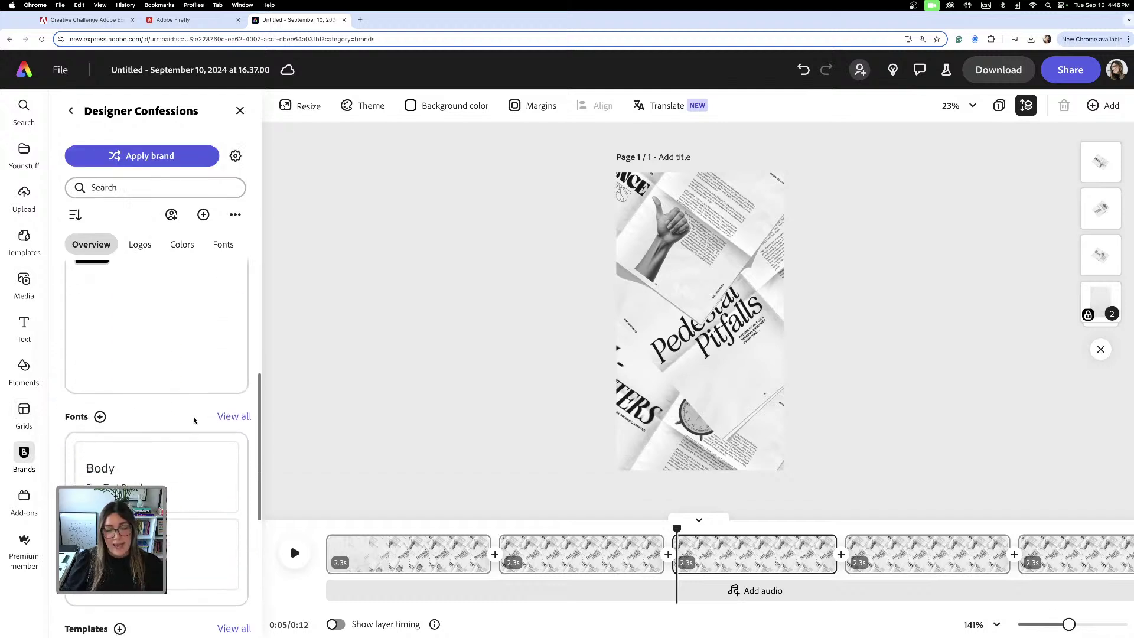
pyautogui.scroll(-5, 195, 420)
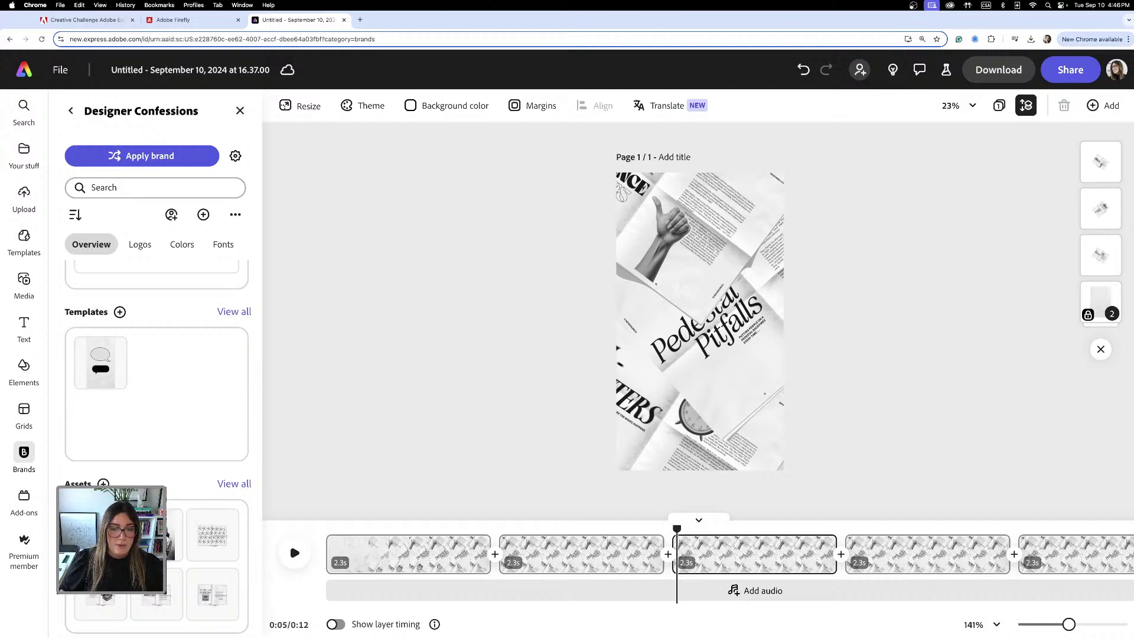
pyautogui.moveTo(709, 331); pyautogui.dragTo(728, 422)
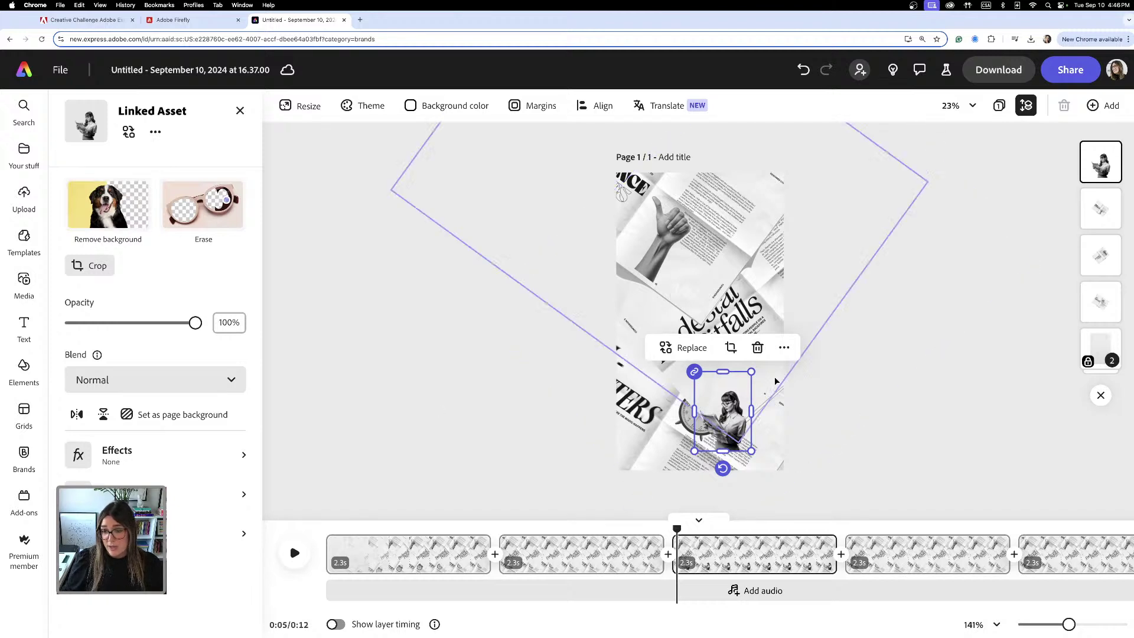
pyautogui.moveTo(753, 371); pyautogui.dragTo(777, 336)
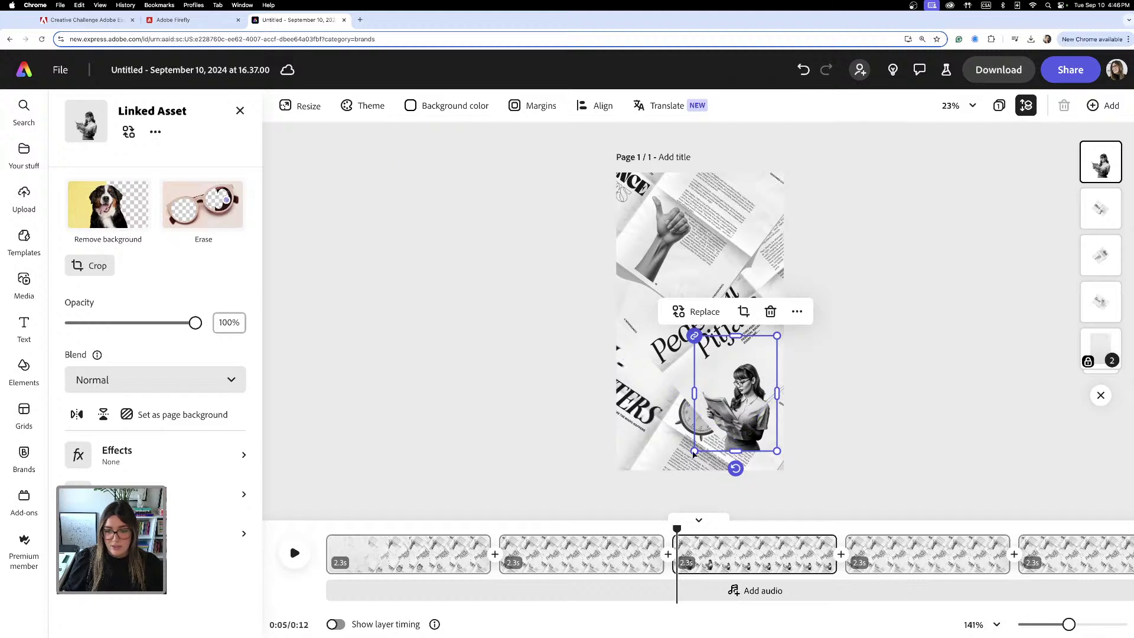
pyautogui.moveTo(695, 451); pyautogui.dragTo(655, 489)
pyautogui.moveTo(733, 432); pyautogui.dragTo(725, 342)
pyautogui.moveTo(650, 415); pyautogui.dragTo(625, 506)
pyautogui.moveTo(708, 402); pyautogui.dragTo(732, 394)
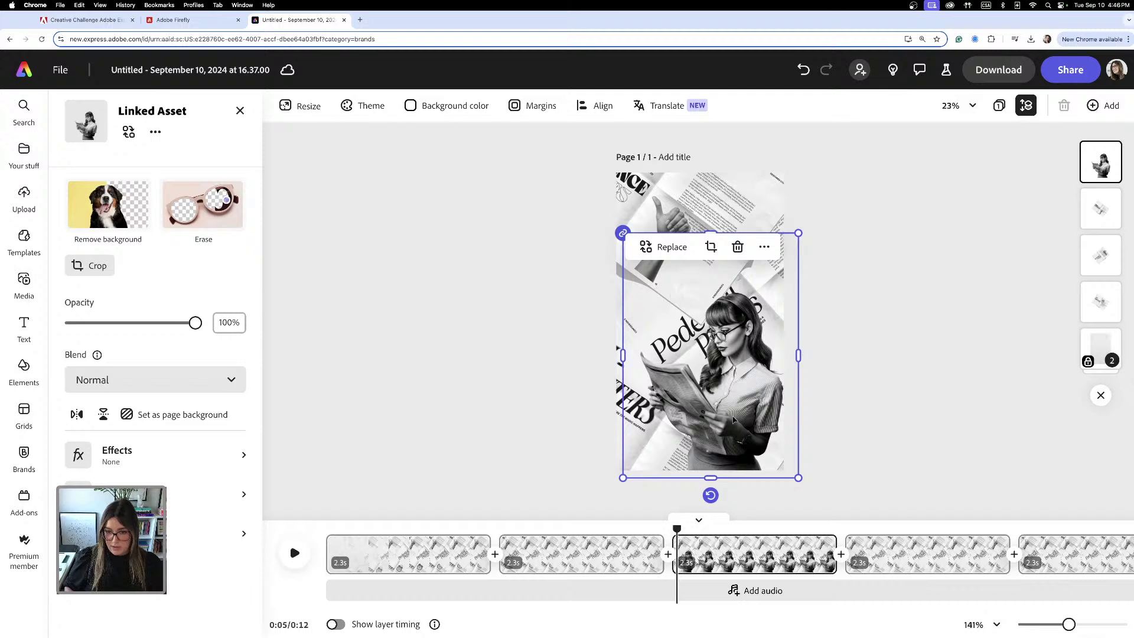
pyautogui.press('Delete')
# - Add the newspaper-reading woman from the brand assets to the first scene, enlarging her to fill most of the page along its lower edge
pyautogui.click(427, 553)
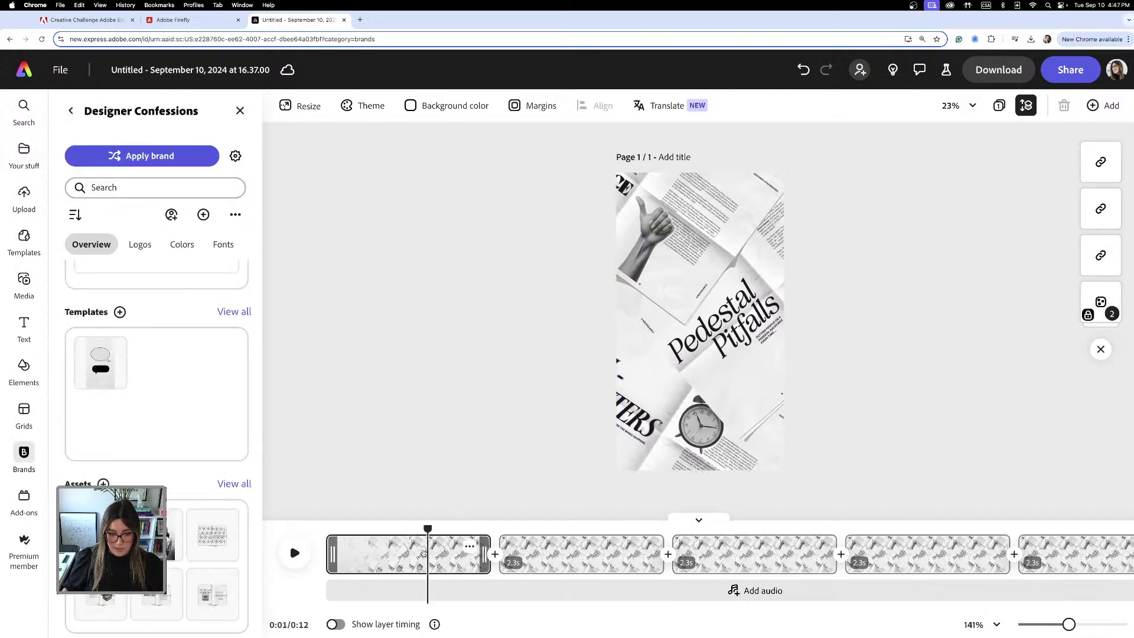
pyautogui.click(522, 408)
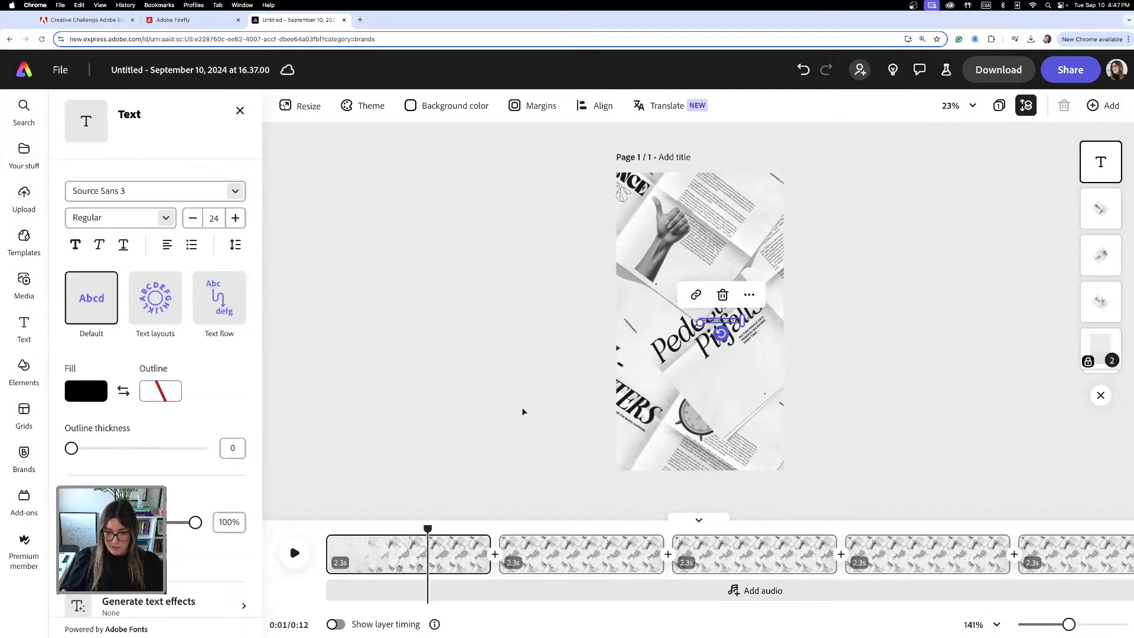
pyautogui.press('Escape')
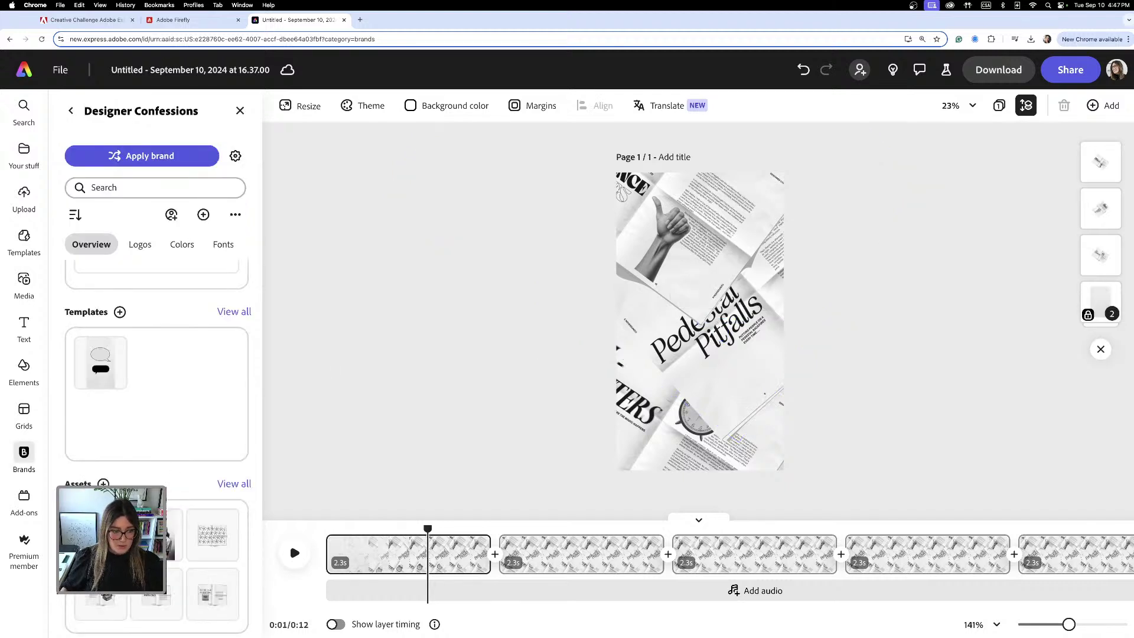
pyautogui.click(177, 535)
pyautogui.moveTo(703, 360); pyautogui.dragTo(742, 430)
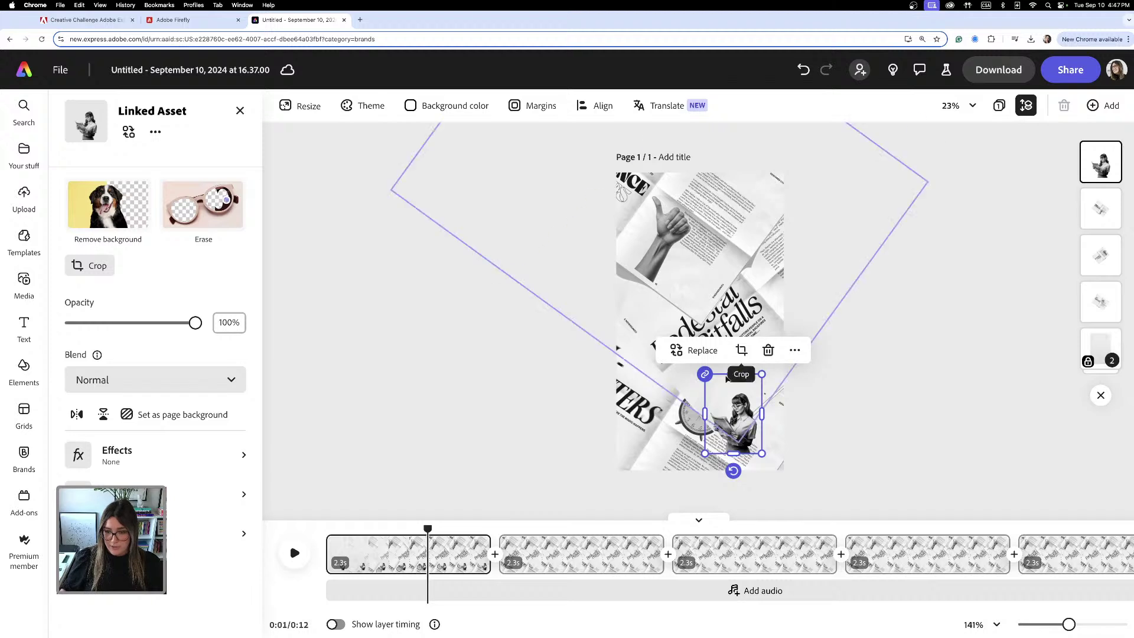
pyautogui.moveTo(762, 373); pyautogui.dragTo(814, 300)
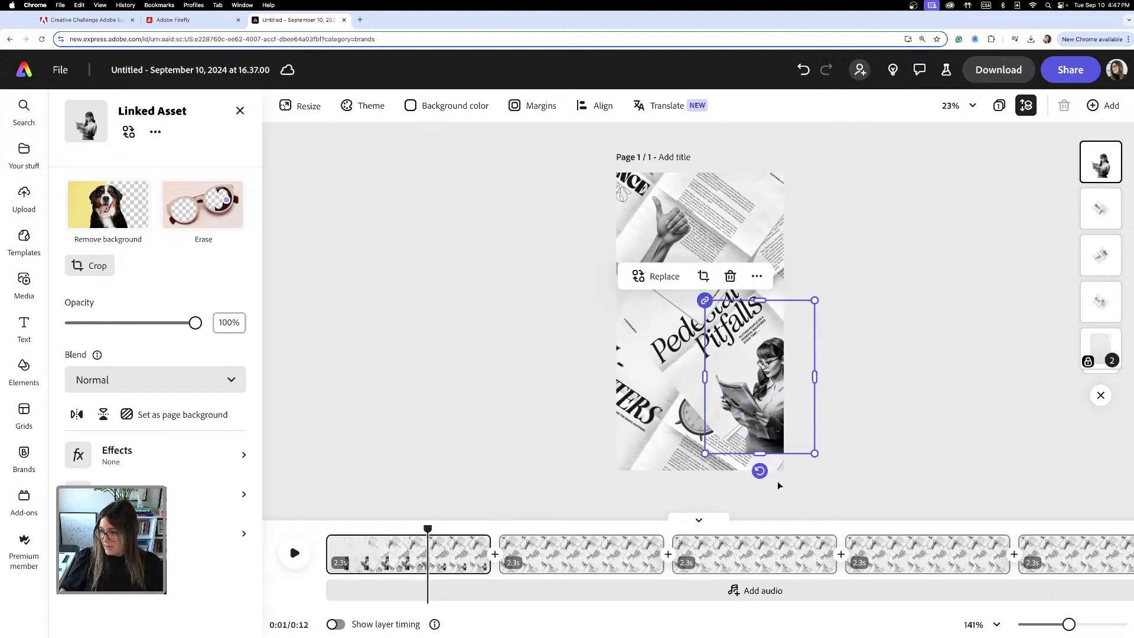
pyautogui.moveTo(760, 416); pyautogui.dragTo(709, 445)
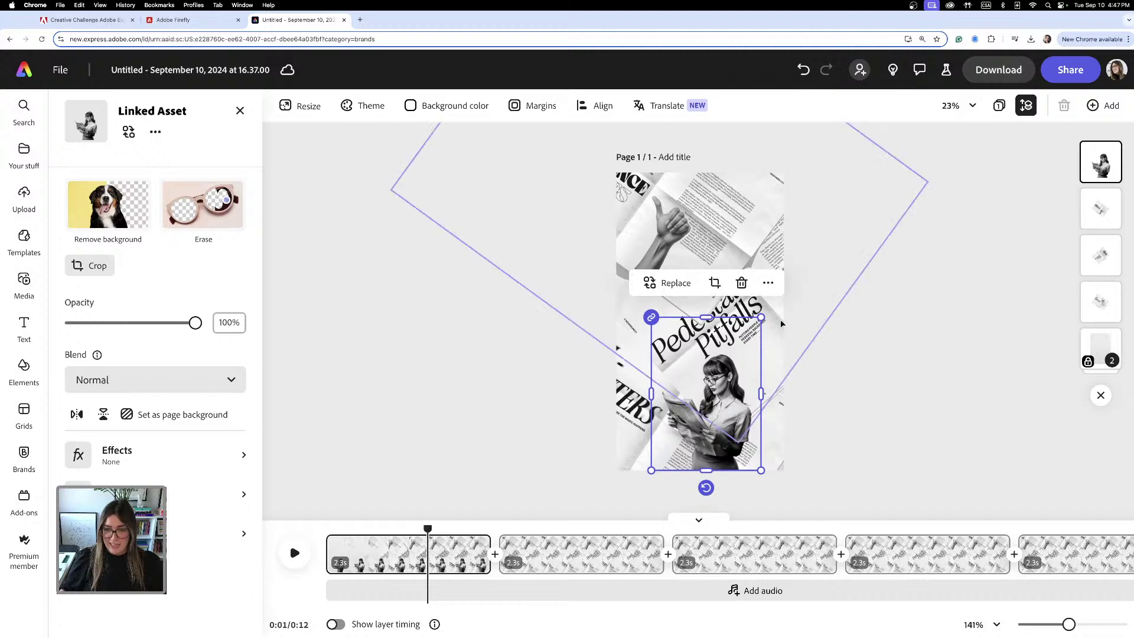
pyautogui.moveTo(761, 317); pyautogui.dragTo(818, 237)
pyautogui.moveTo(745, 376); pyautogui.dragTo(709, 384)
pyautogui.moveTo(781, 244); pyautogui.dragTo(835, 167)
pyautogui.moveTo(766, 344); pyautogui.dragTo(754, 350)
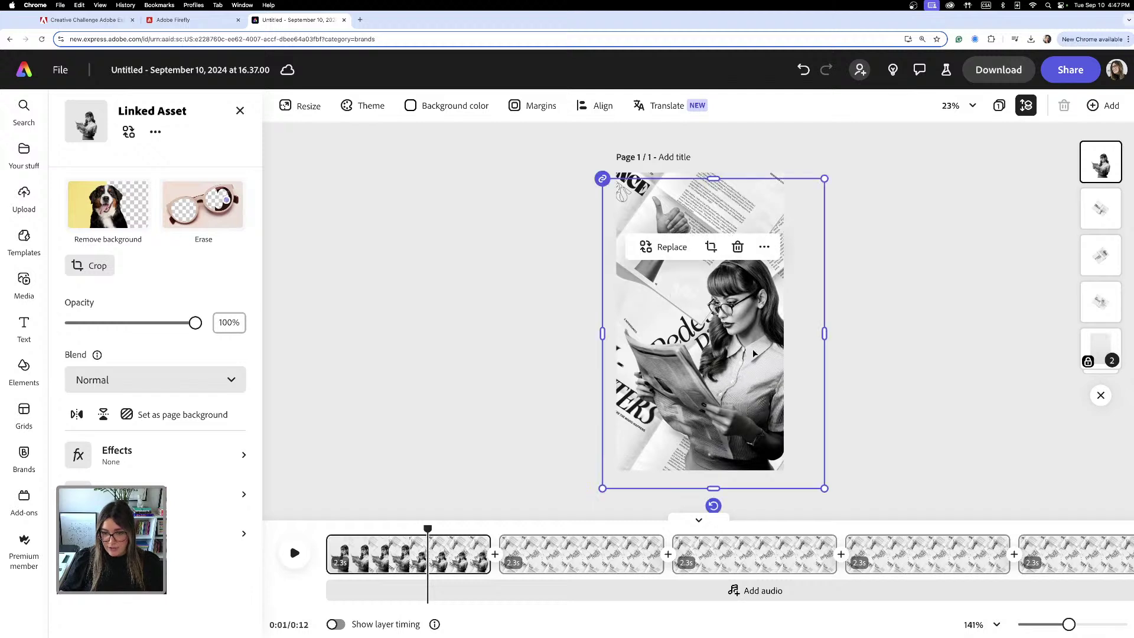
pyautogui.click(449, 438)
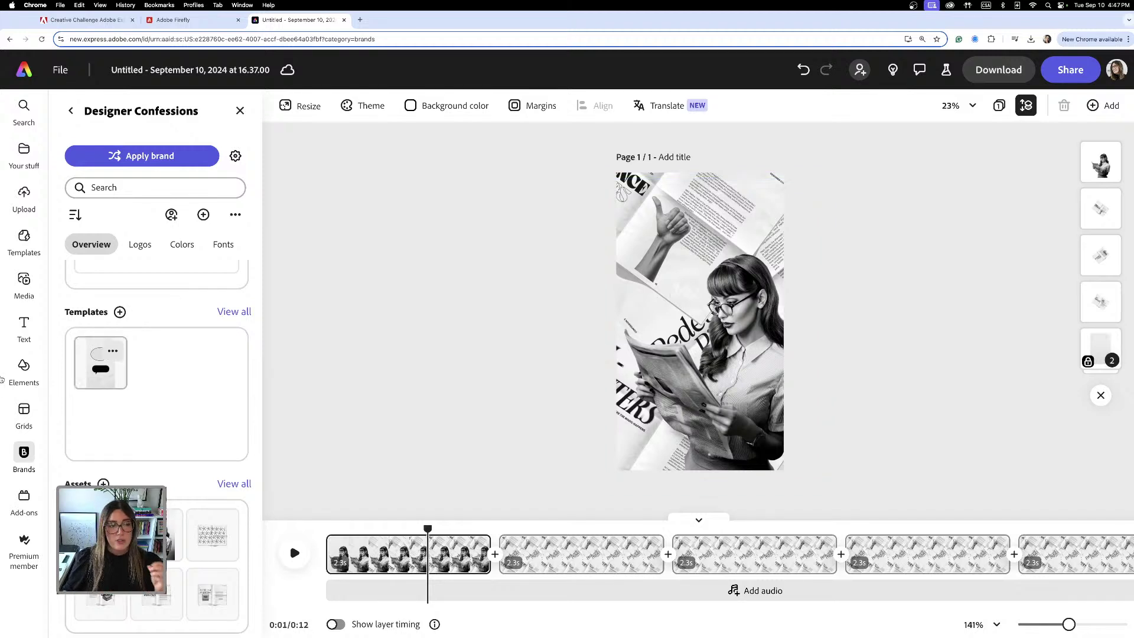
# - Search the elements library for "speech bubble" and narrow the results to shapes
pyautogui.click(22, 371)
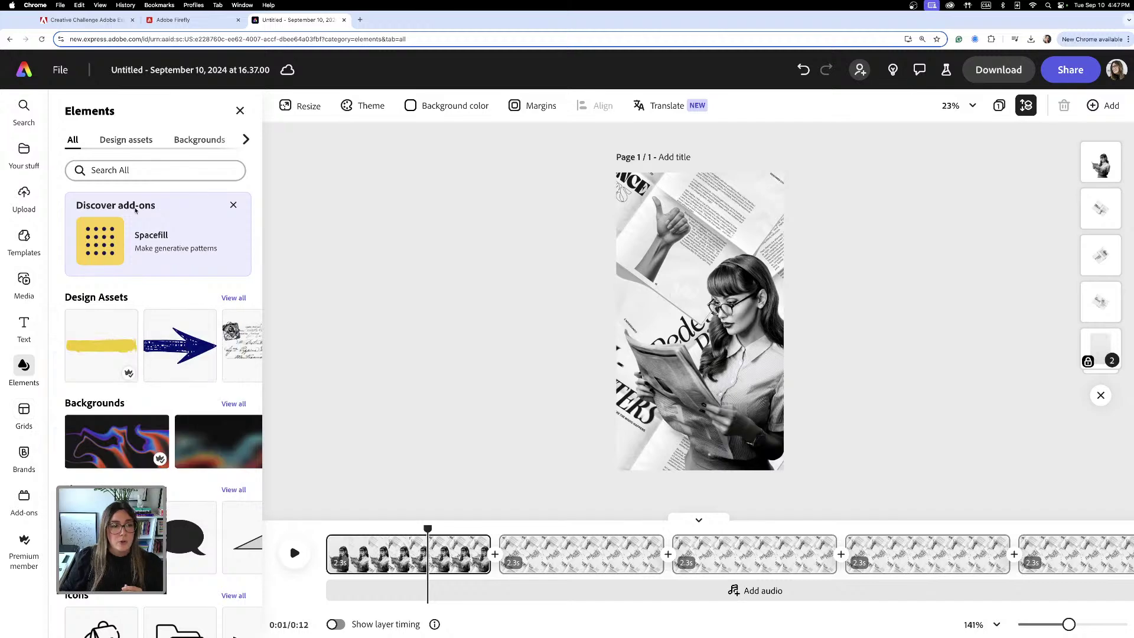
pyautogui.click(146, 173)
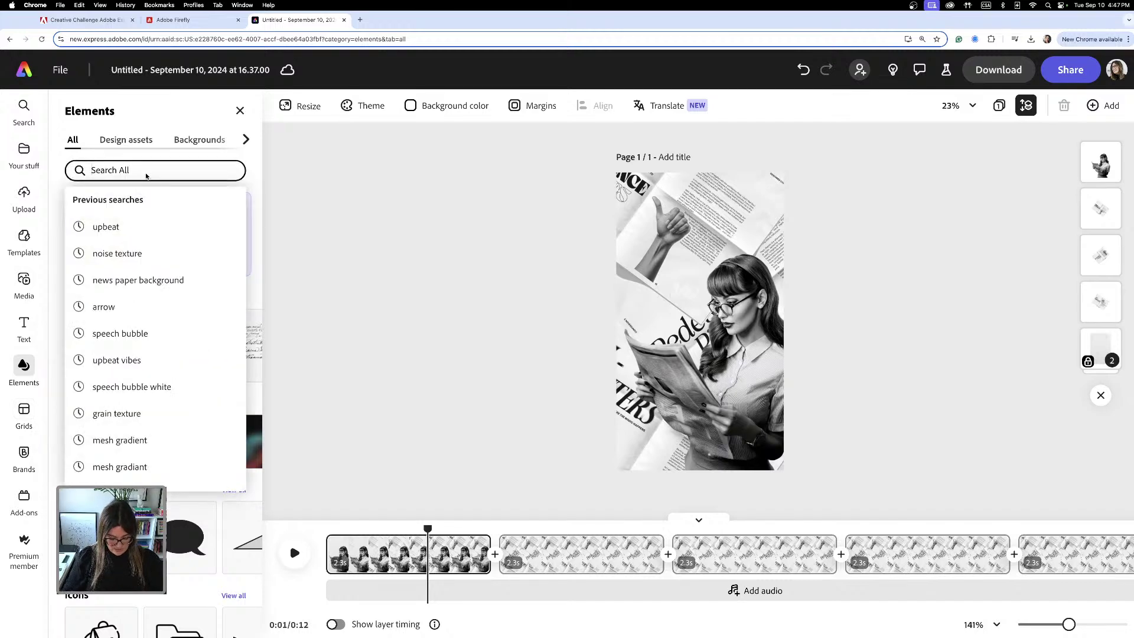
pyautogui.write('speec')
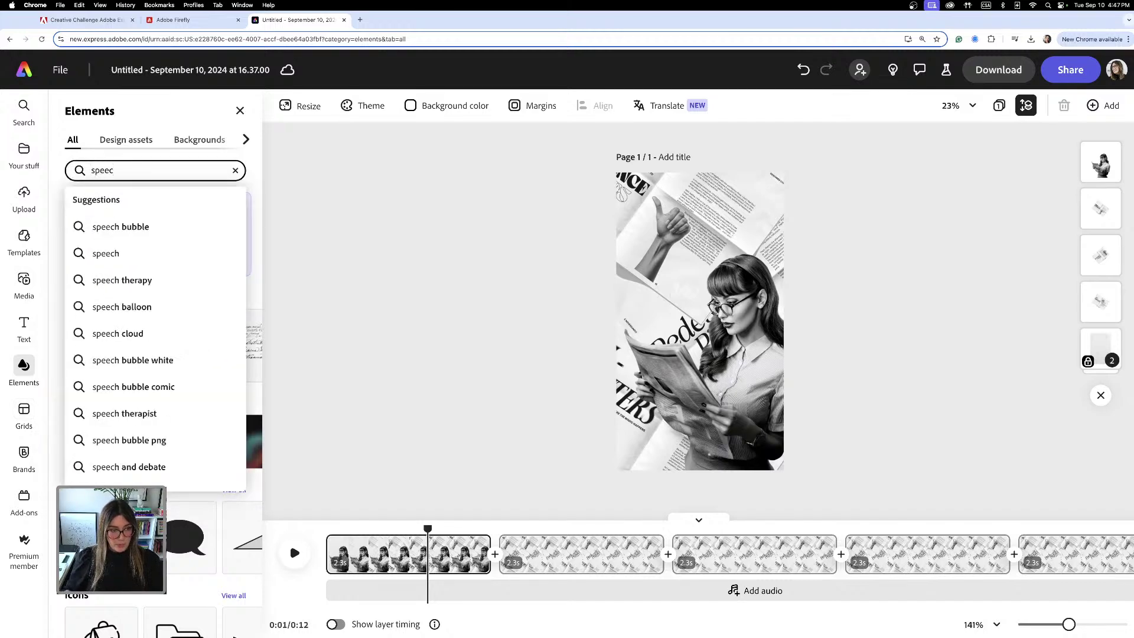
pyautogui.click(138, 227)
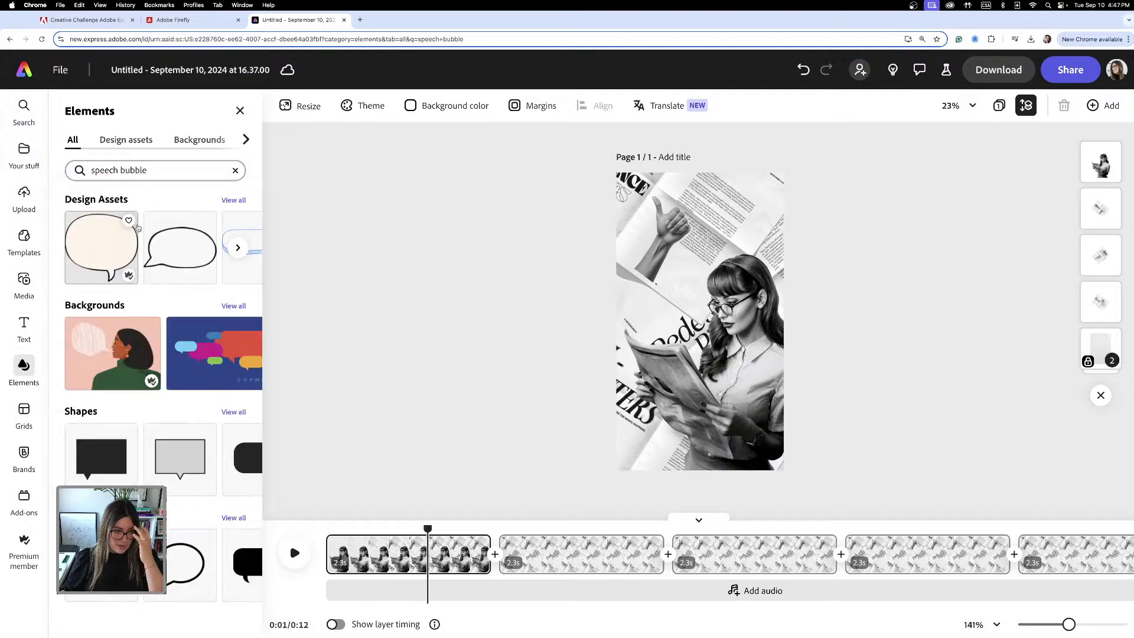
pyautogui.hscroll(5, 130, 141)
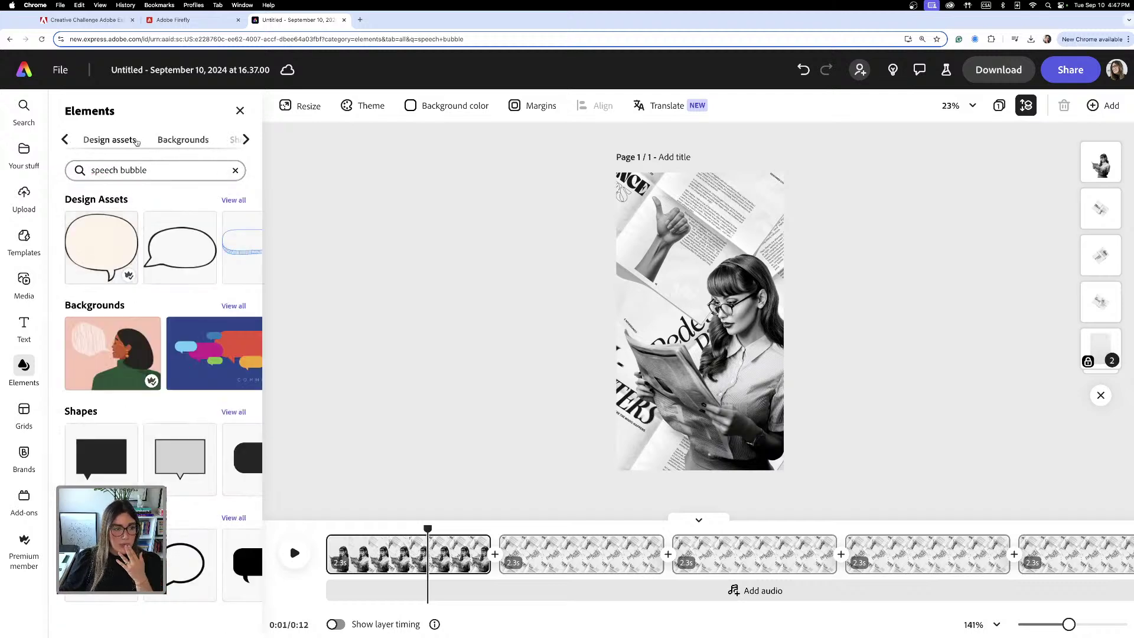
pyautogui.click(171, 140)
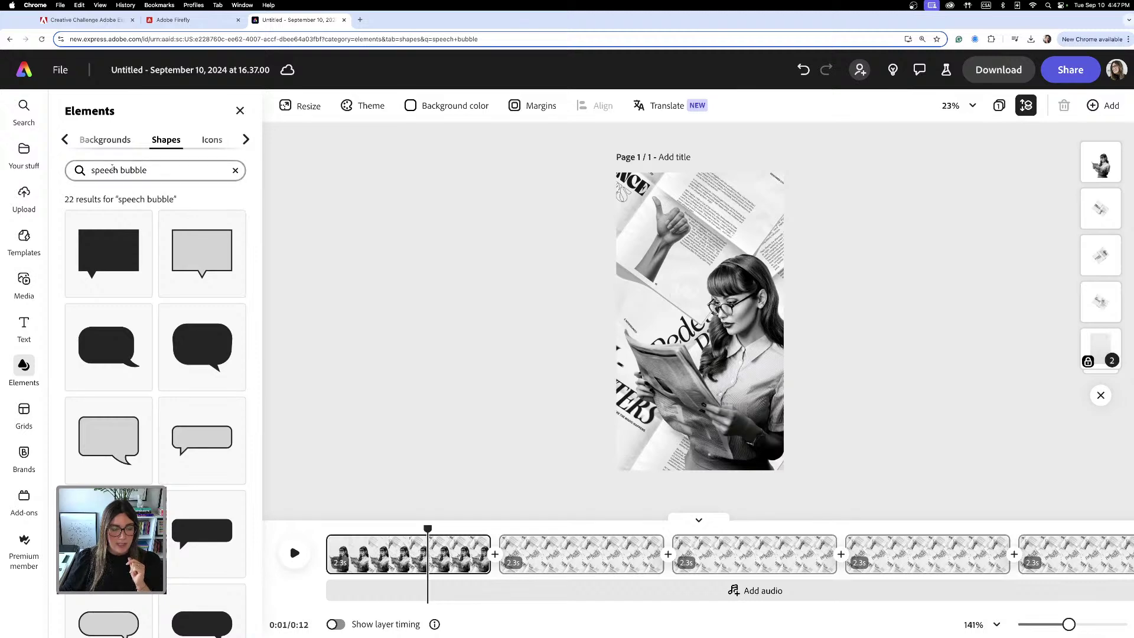
pyautogui.scroll(-3, 209, 352)
pyautogui.scroll(-10, 210, 355)
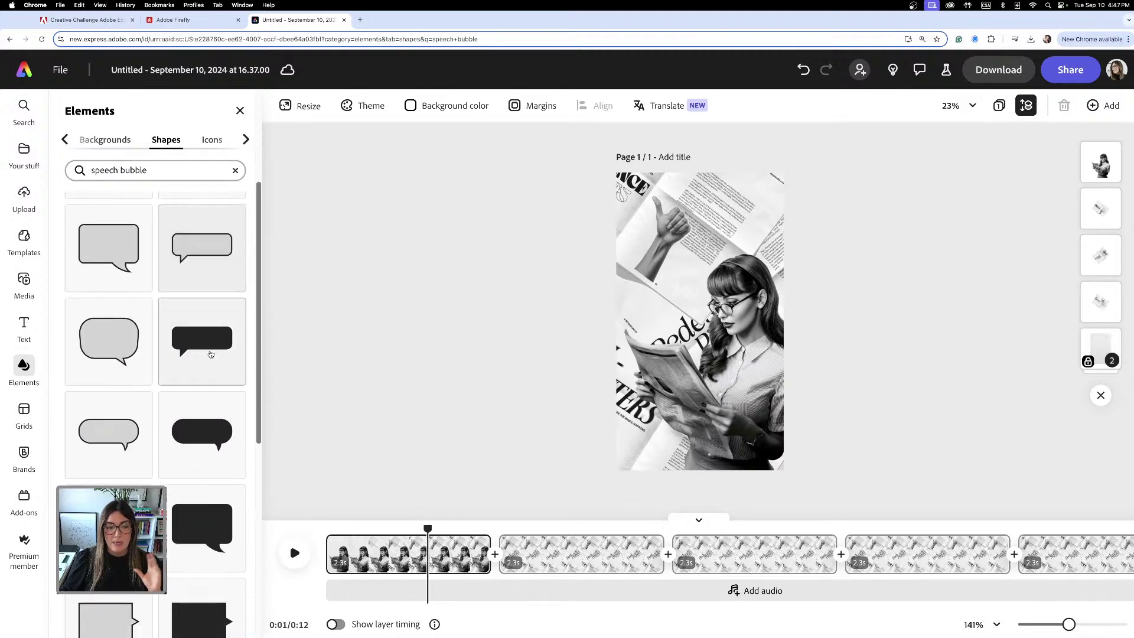
pyautogui.scroll(-1, 210, 378)
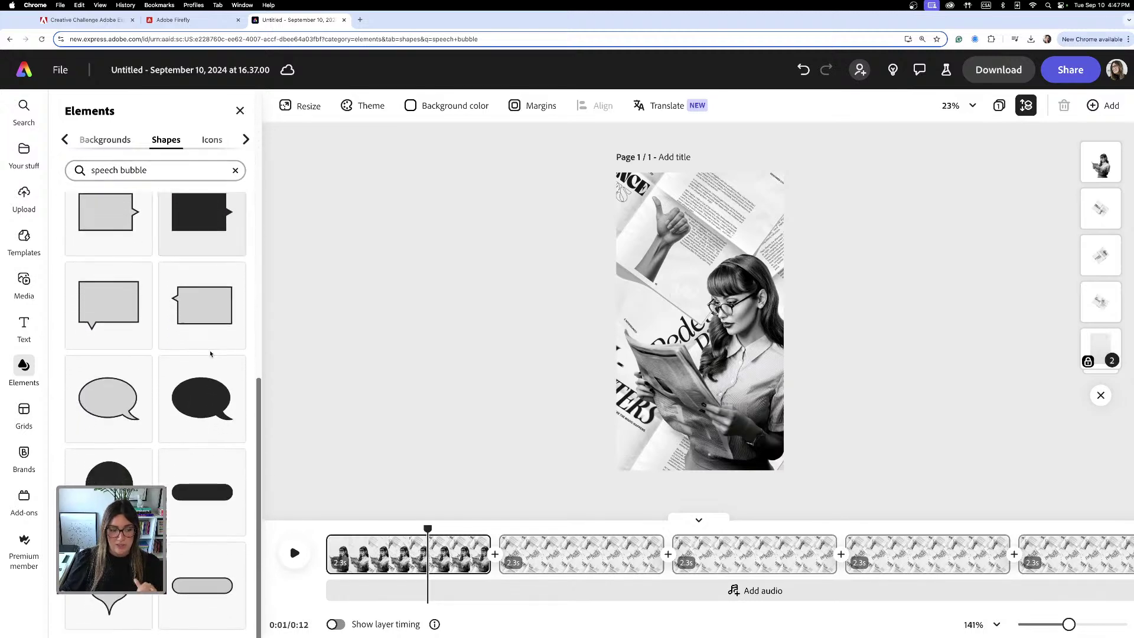
# - Add the black oval speech bubble, enlarged to about two-thirds of the page width above the woman's newspaper, and layer it behind the woman
pyautogui.click(199, 402)
pyautogui.moveTo(697, 321); pyautogui.dragTo(650, 235)
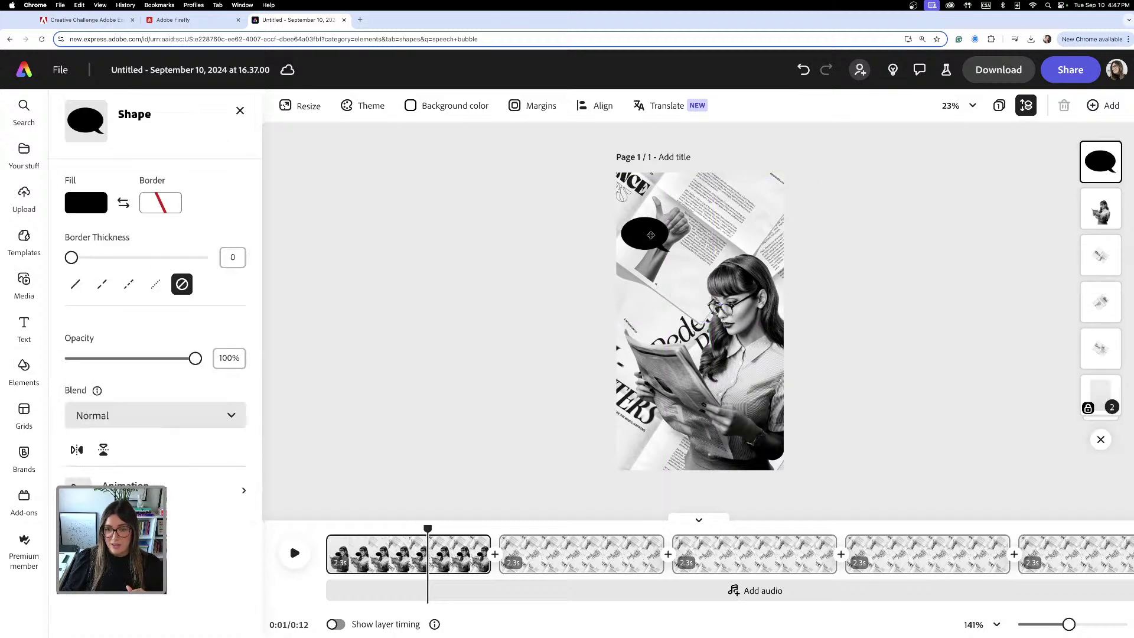
pyautogui.click(769, 247)
pyautogui.moveTo(656, 239); pyautogui.dragTo(771, 343)
pyautogui.moveTo(732, 310); pyautogui.dragTo(692, 260)
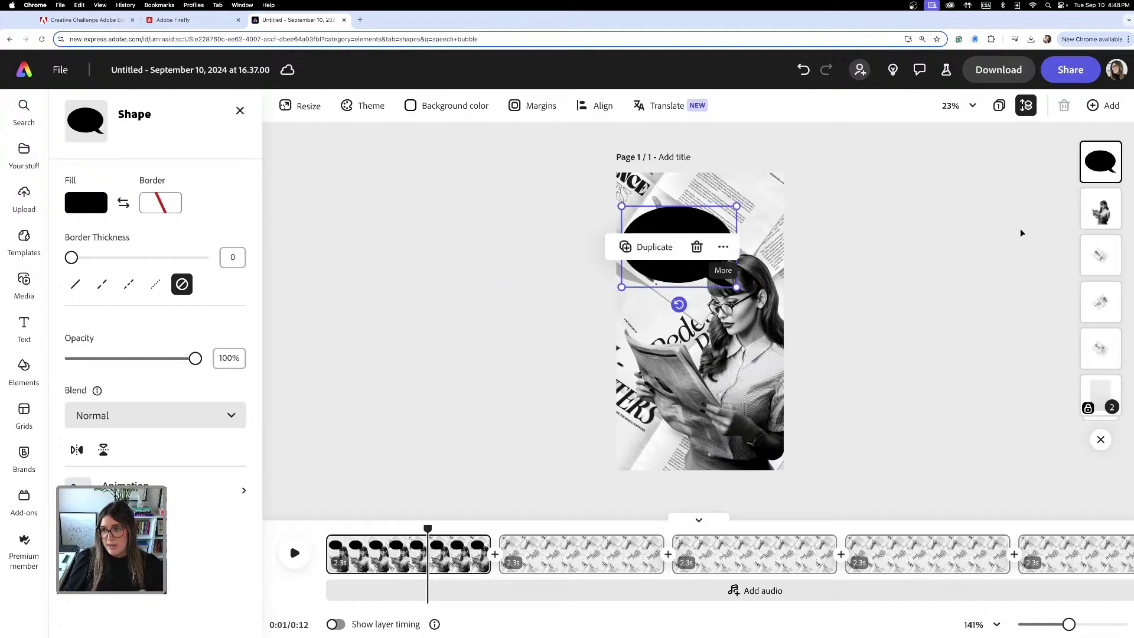
pyautogui.moveTo(1098, 169); pyautogui.dragTo(1101, 204)
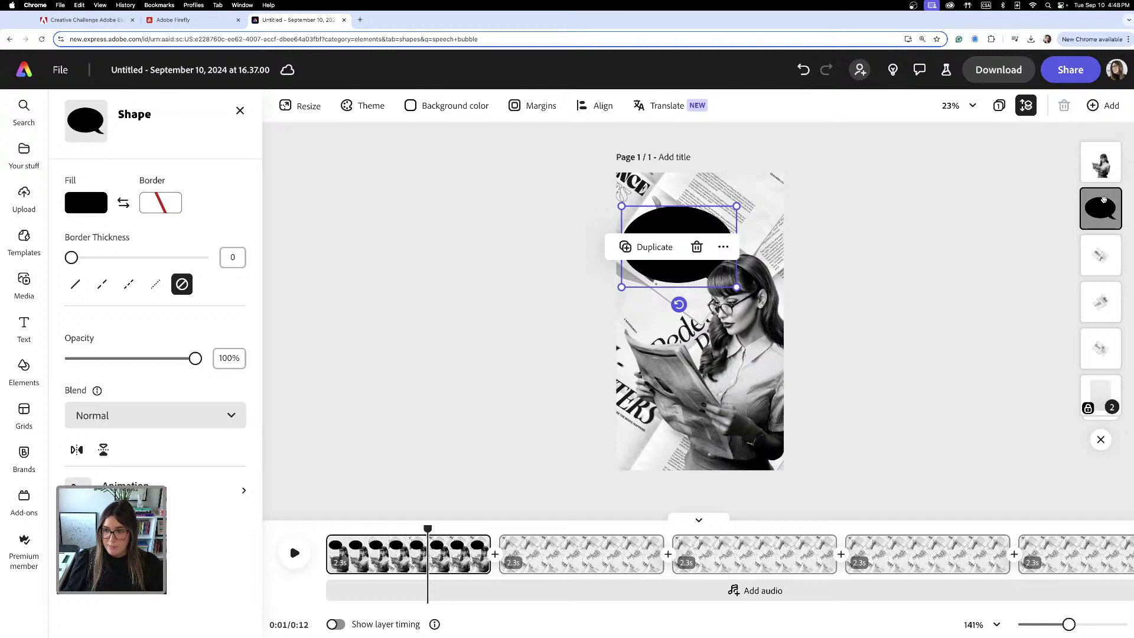
pyautogui.click(941, 319)
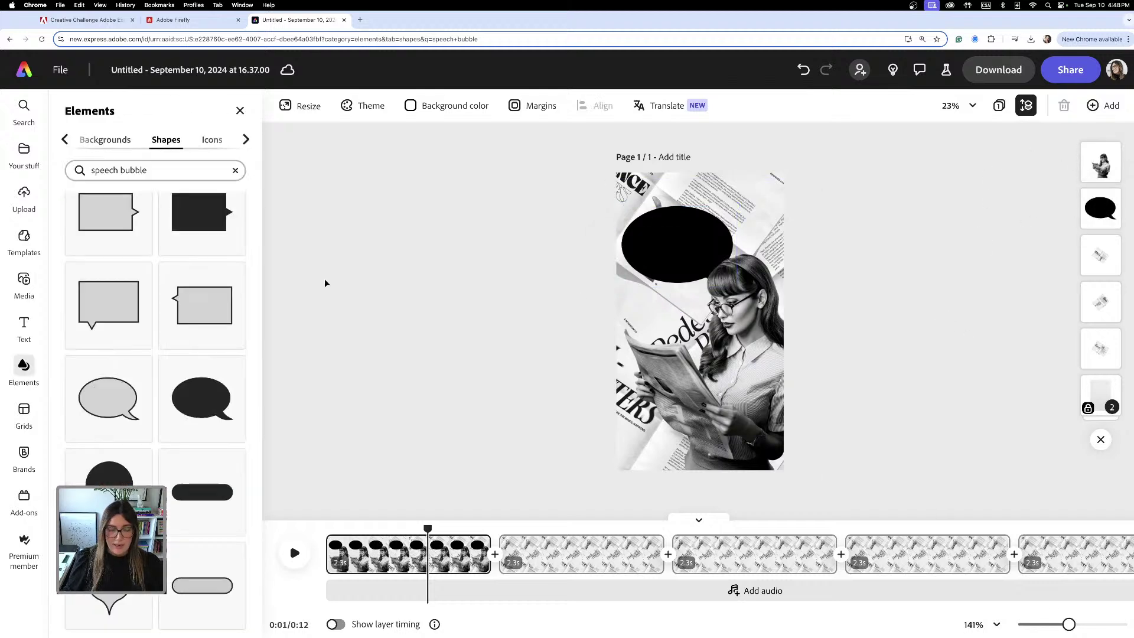
# - Add a new text box to the first scene and set its fill color to white
pyautogui.click(25, 461)
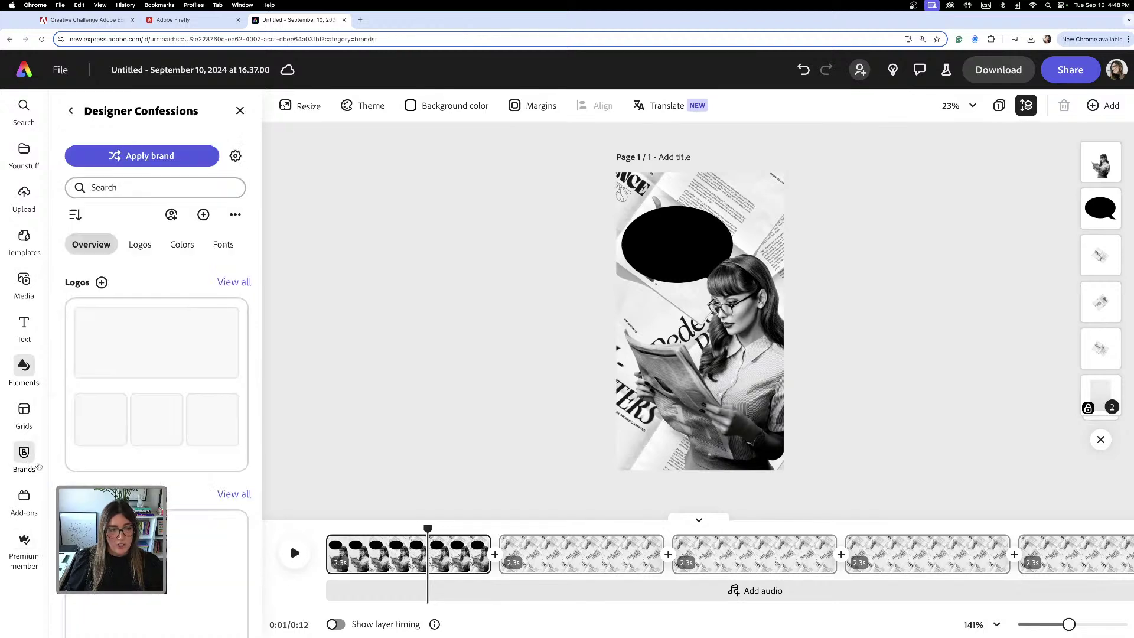
pyautogui.scroll(-2, 140, 326)
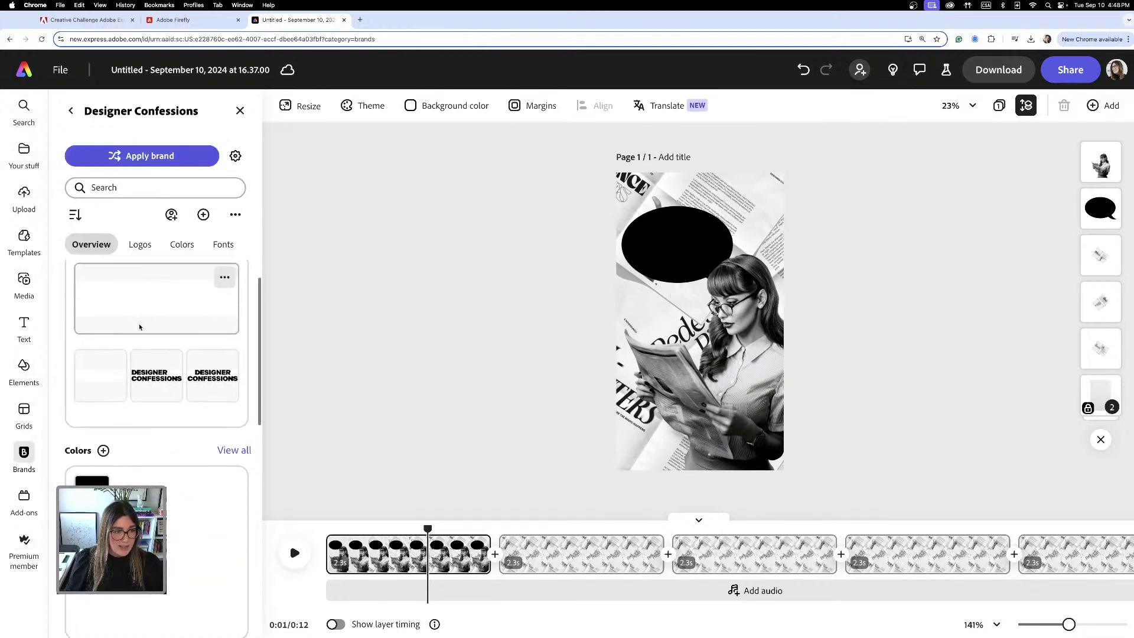
pyautogui.click(19, 332)
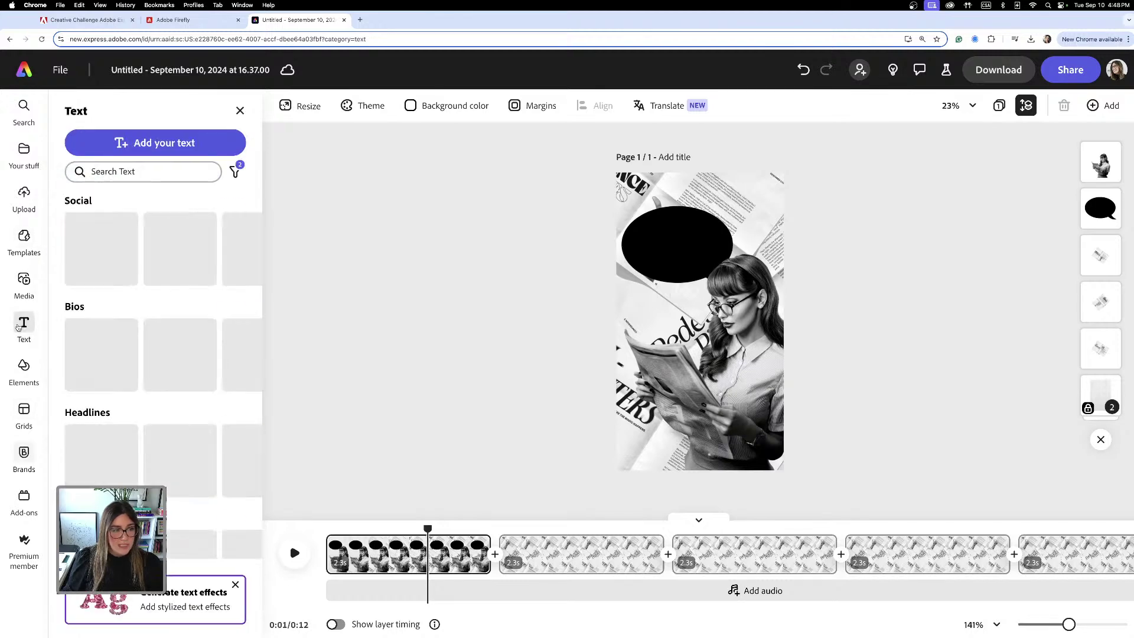
pyautogui.click(149, 145)
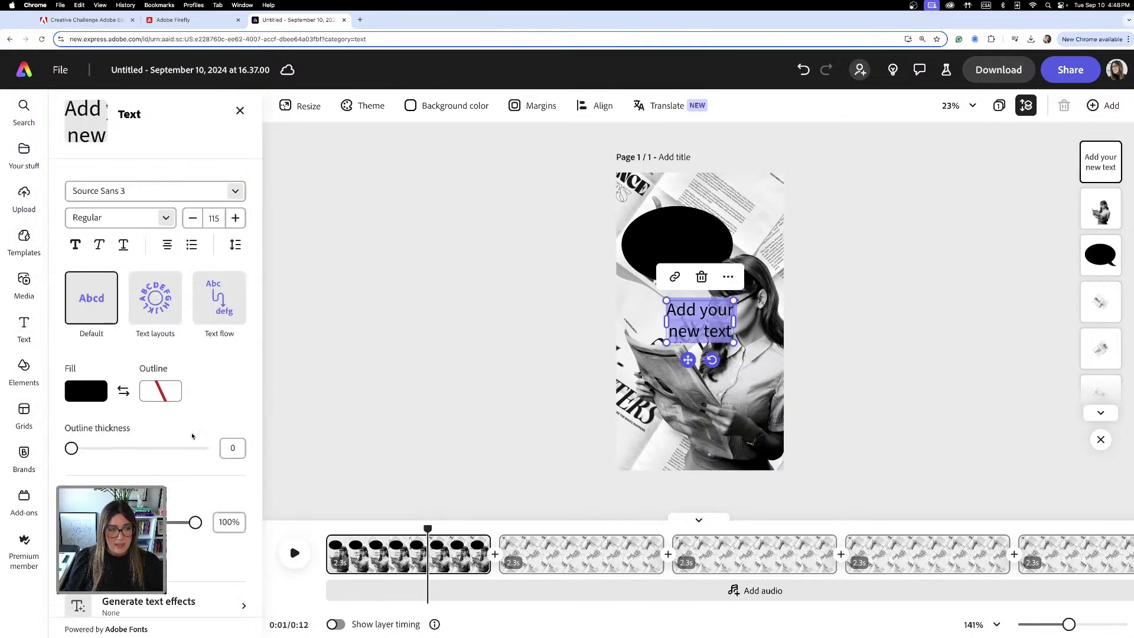
pyautogui.click(92, 400)
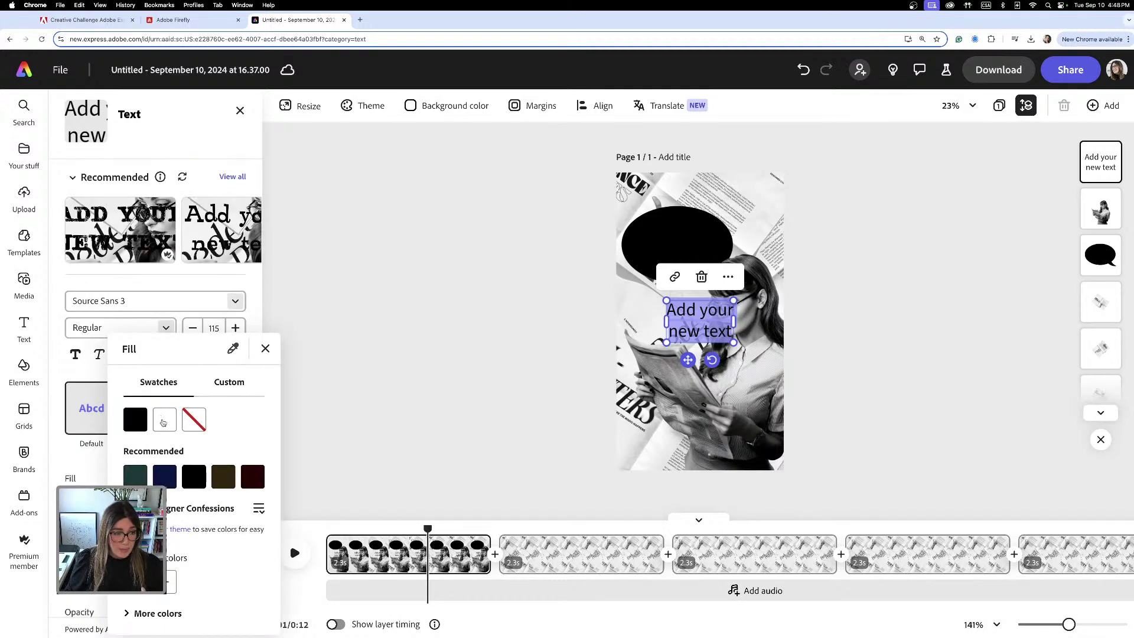
pyautogui.click(163, 422)
# - Set the new text's font to EightiesComeback_It VAR from the Designer Confessions brand fonts
pyautogui.click(236, 303)
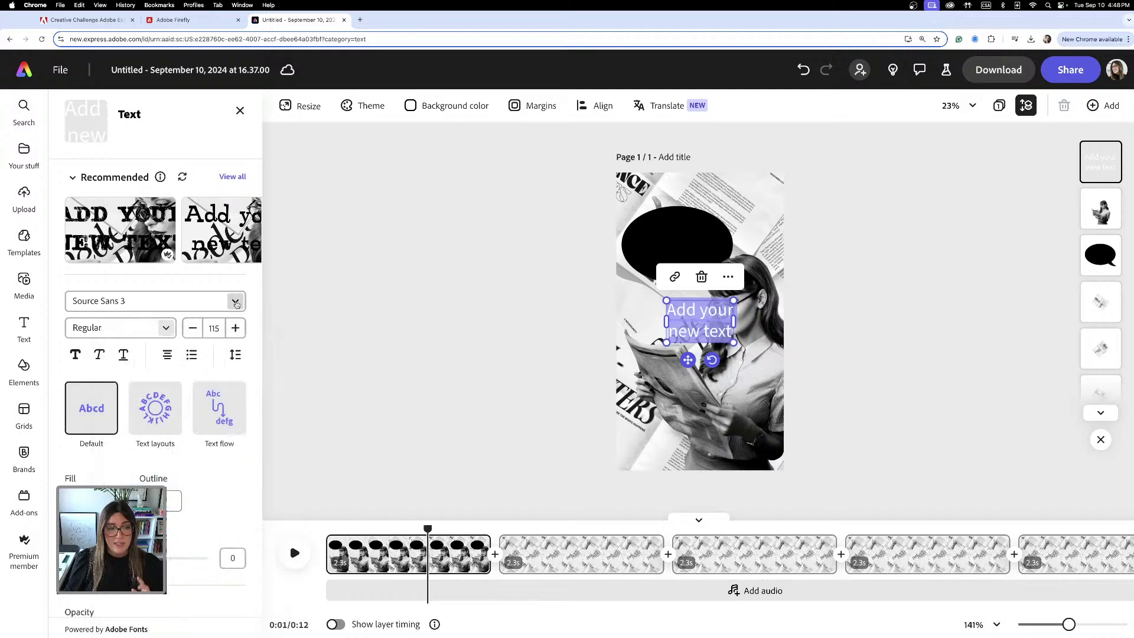
pyautogui.click(236, 303)
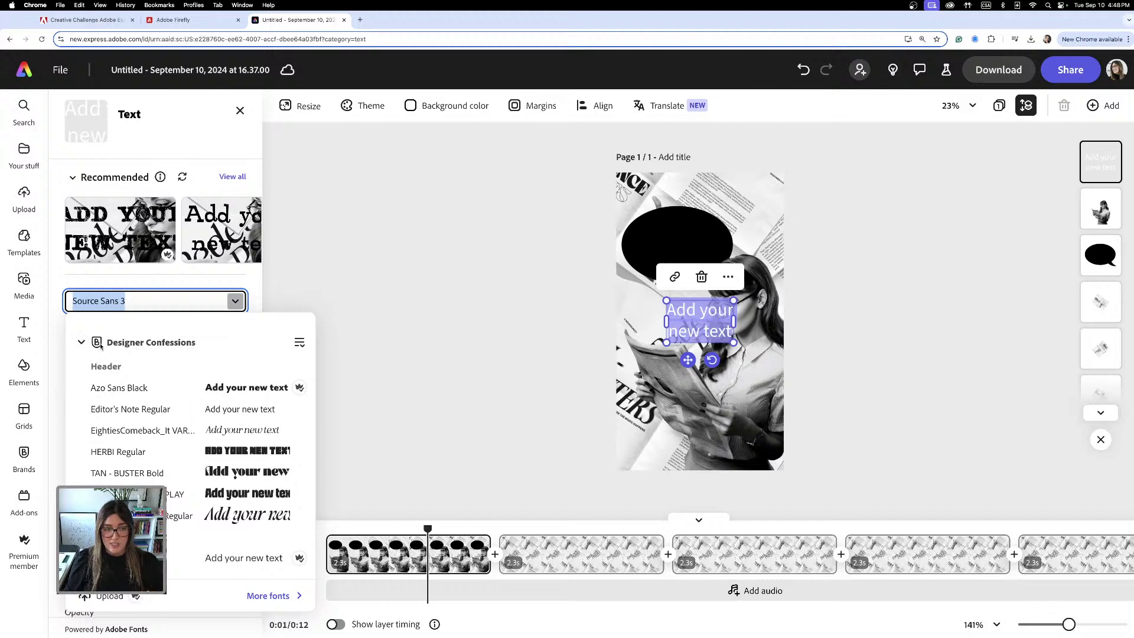
pyautogui.click(81, 344)
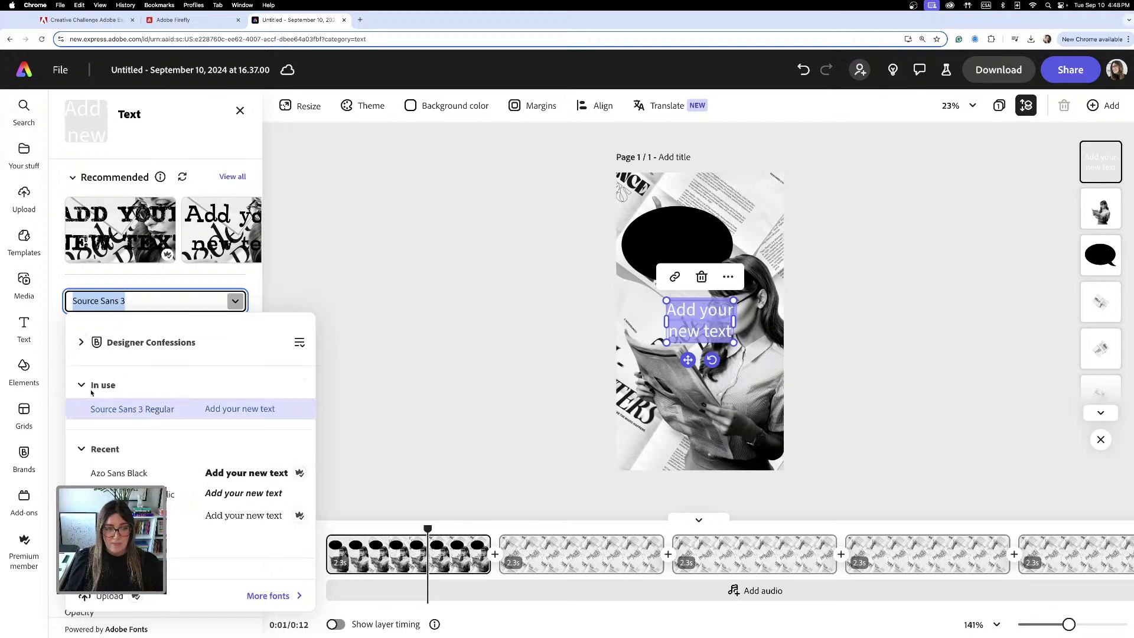
pyautogui.scroll(-2, 194, 475)
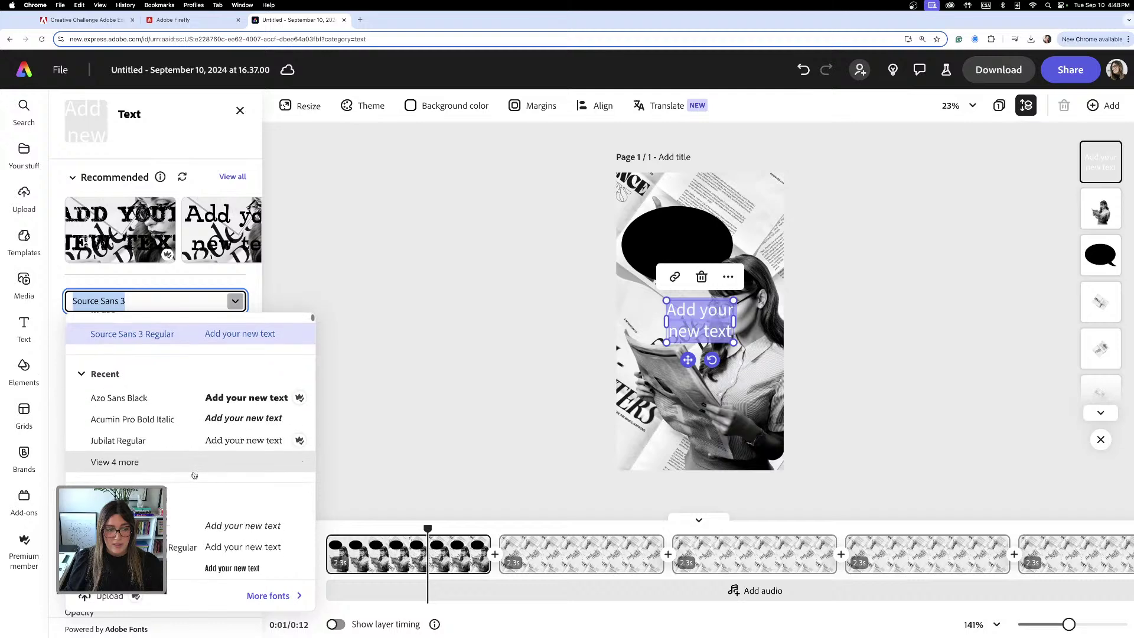
pyautogui.scroll(2, 194, 475)
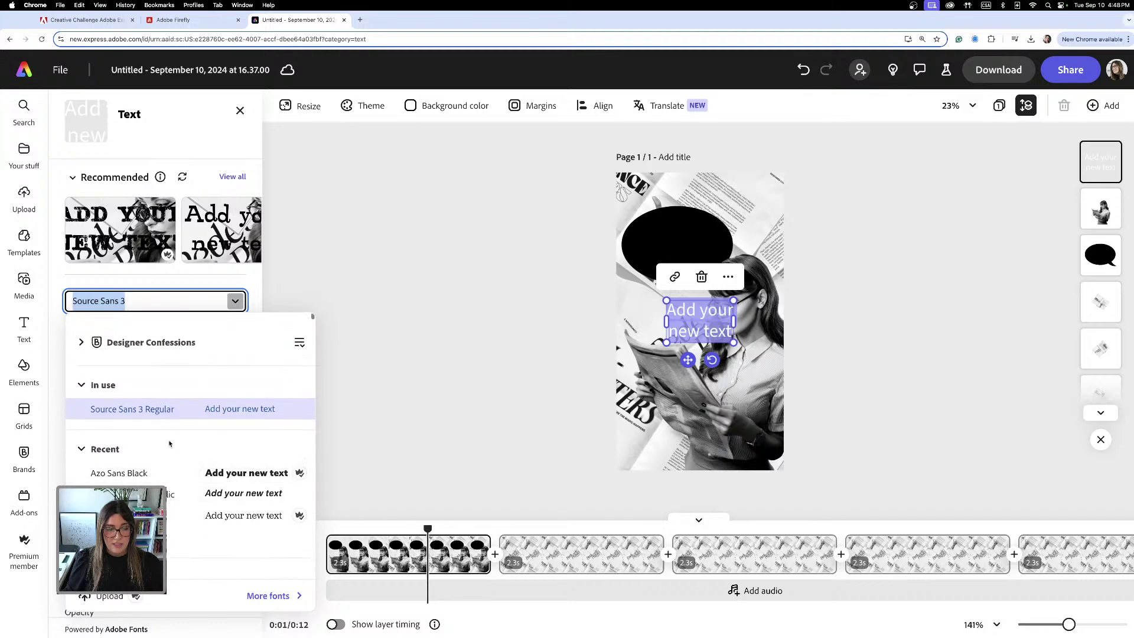
pyautogui.click(83, 343)
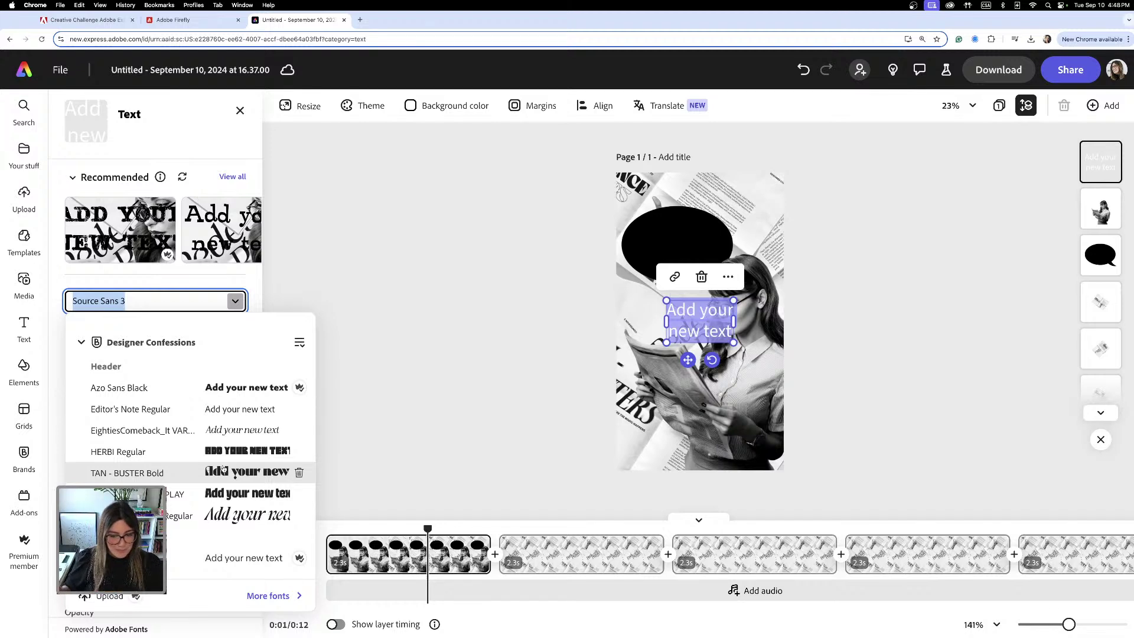
pyautogui.click(242, 431)
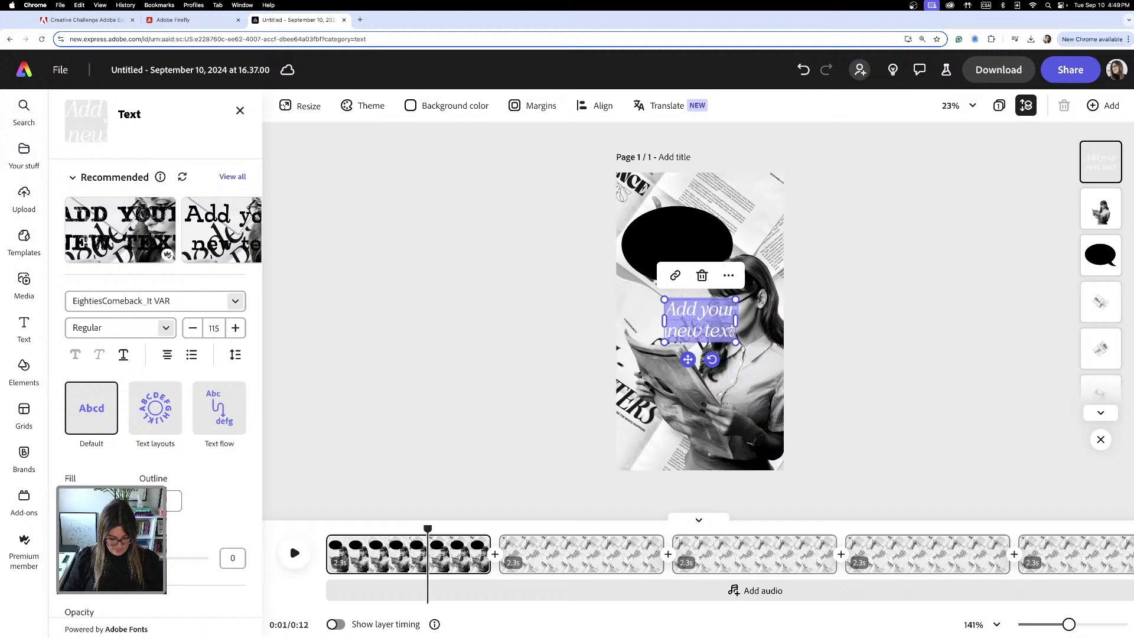
# - Replace the placeholder text with "Hot off the press" on two lines and center it inside the black speech bubble
pyautogui.write('Hey sis')
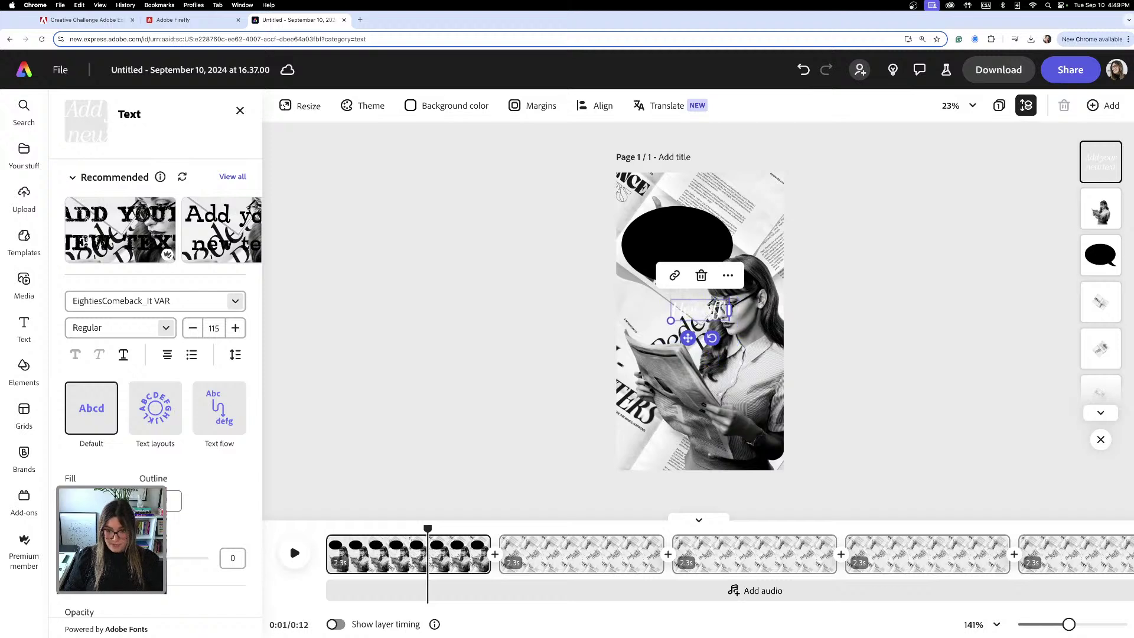
pyautogui.write(' the press')
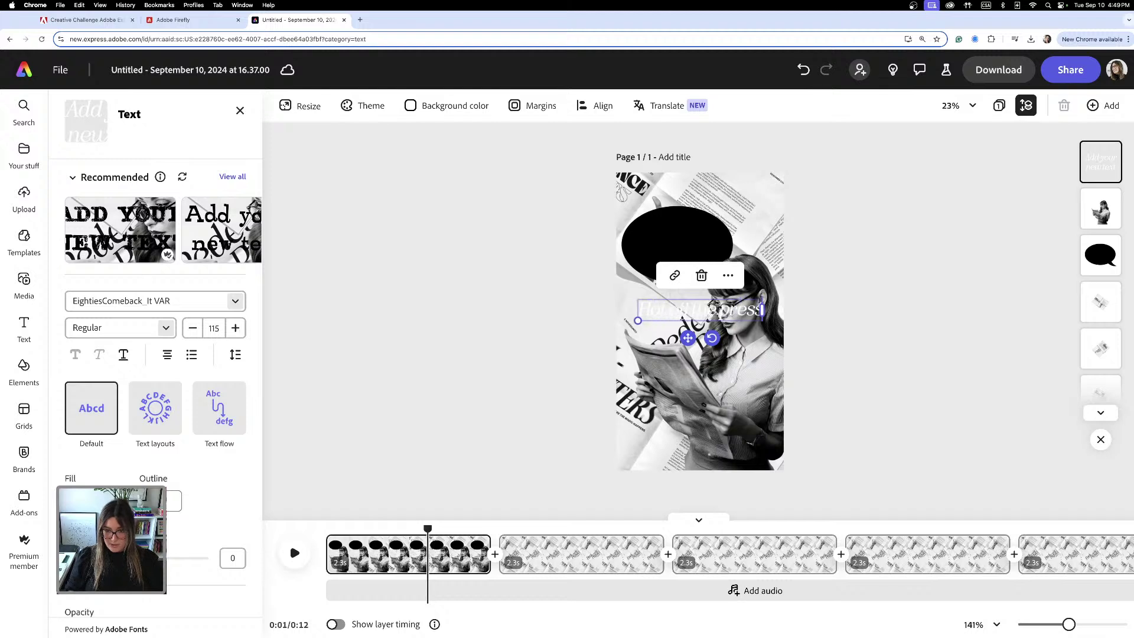
pyautogui.press('Escape')
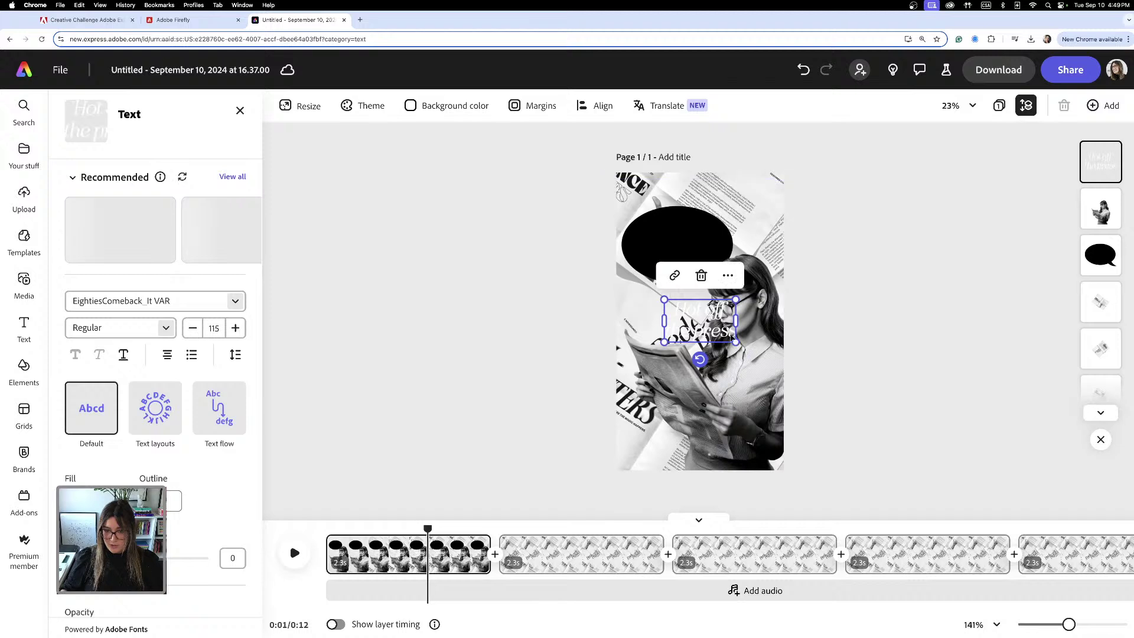
pyautogui.moveTo(726, 330); pyautogui.dragTo(700, 260)
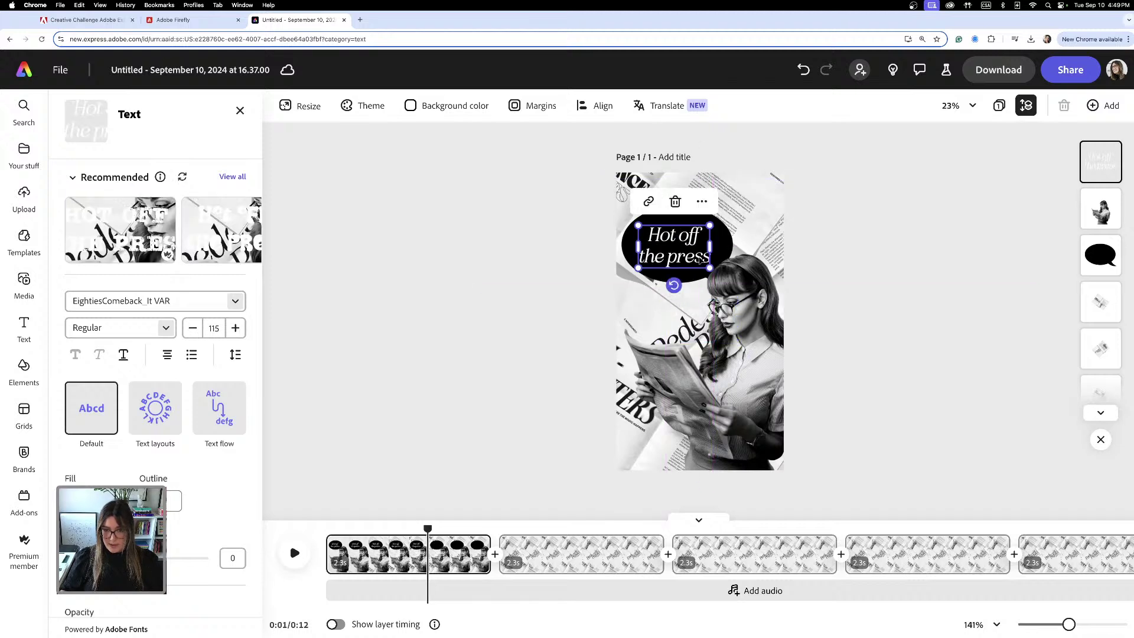
pyautogui.click(939, 266)
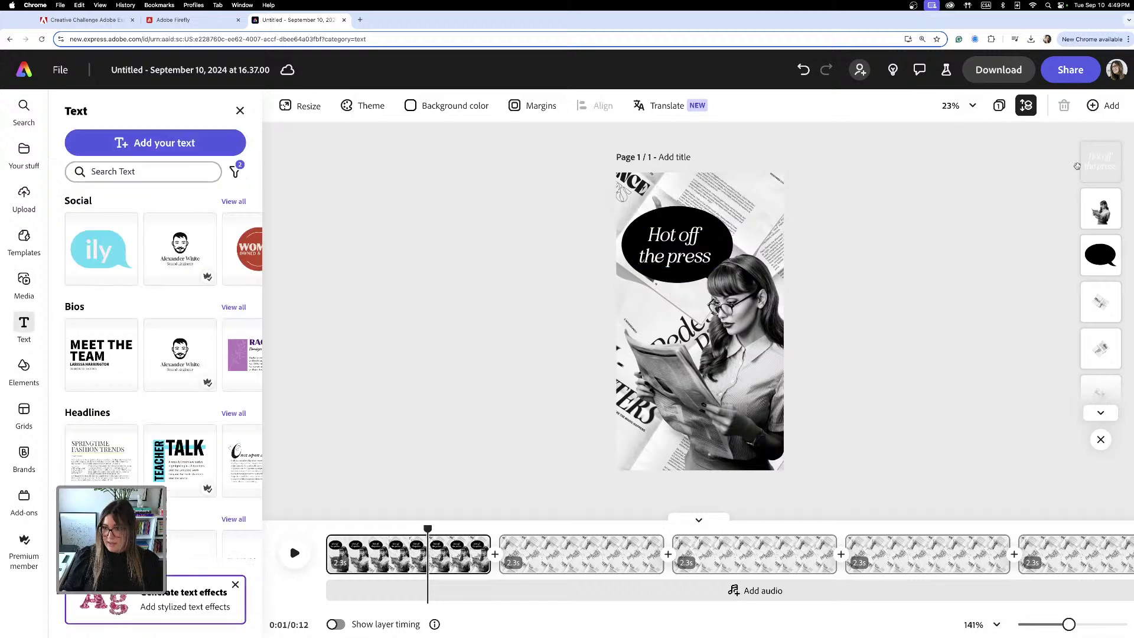
# - Move the "Hot off the press" text layer beneath the woman, directly above the speech bubble layer
pyautogui.moveTo(1100, 161); pyautogui.dragTo(1100, 219)
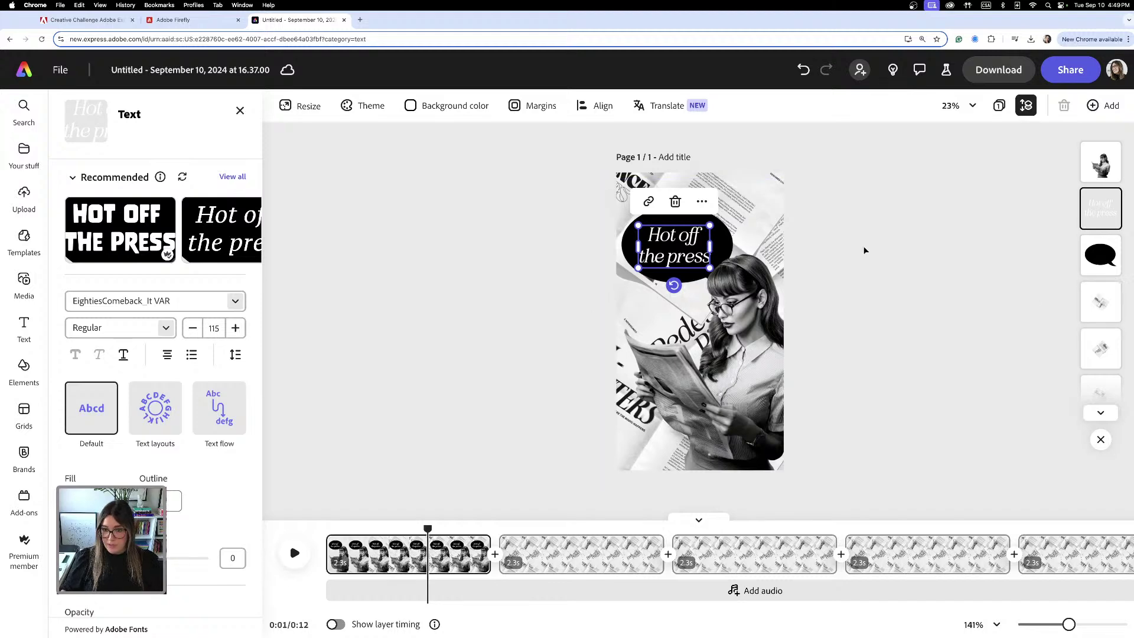
pyautogui.keyDown('shift'); pyautogui.click(723, 244); pyautogui.keyUp('shift')
pyautogui.click(1037, 261)
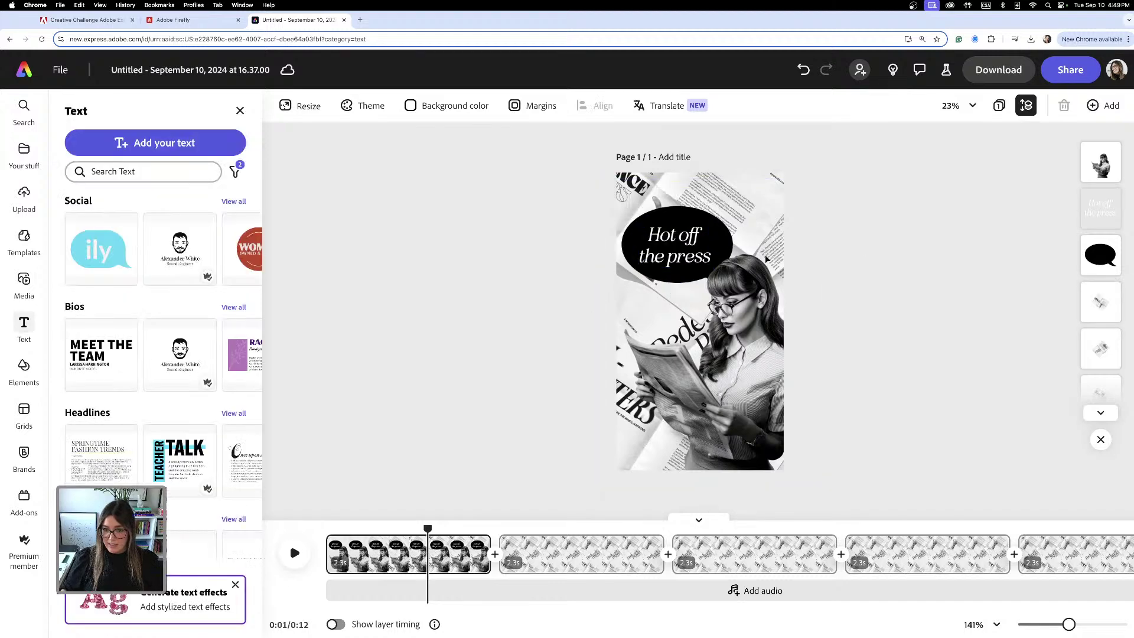
pyautogui.click(707, 245)
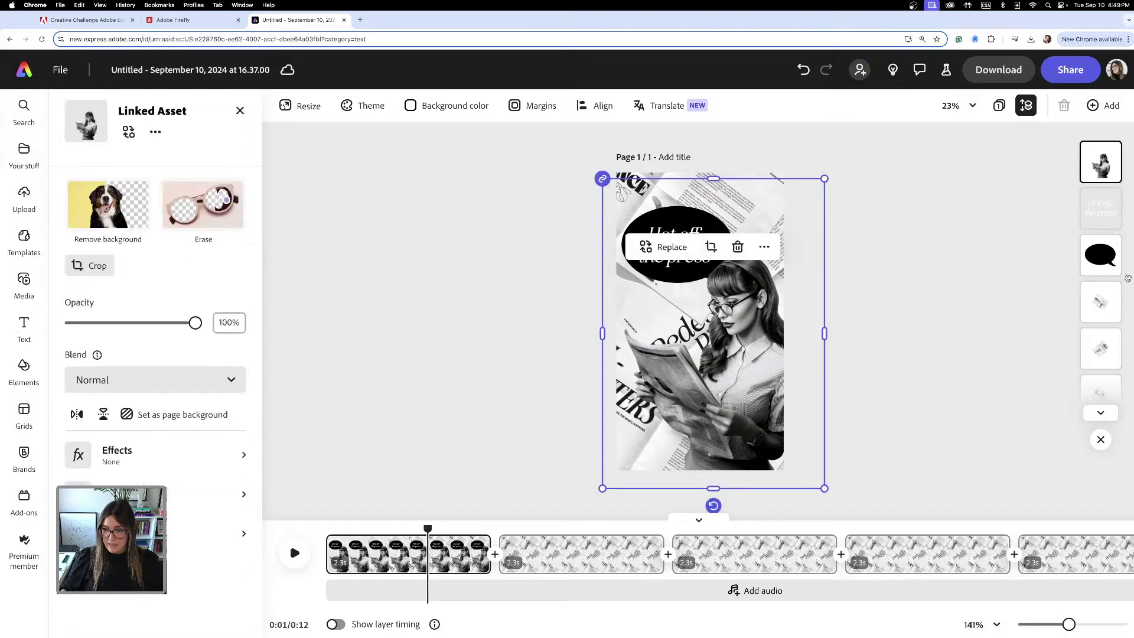
pyautogui.click(1100, 208)
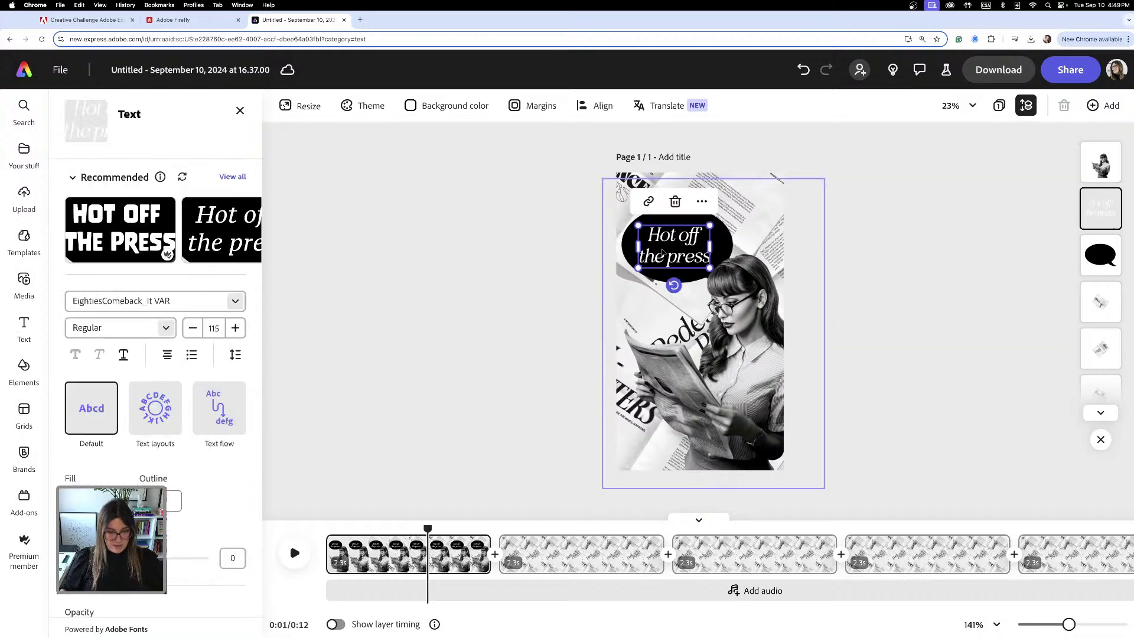
pyautogui.keyDown('shift'); pyautogui.click(720, 245); pyautogui.keyUp('shift')
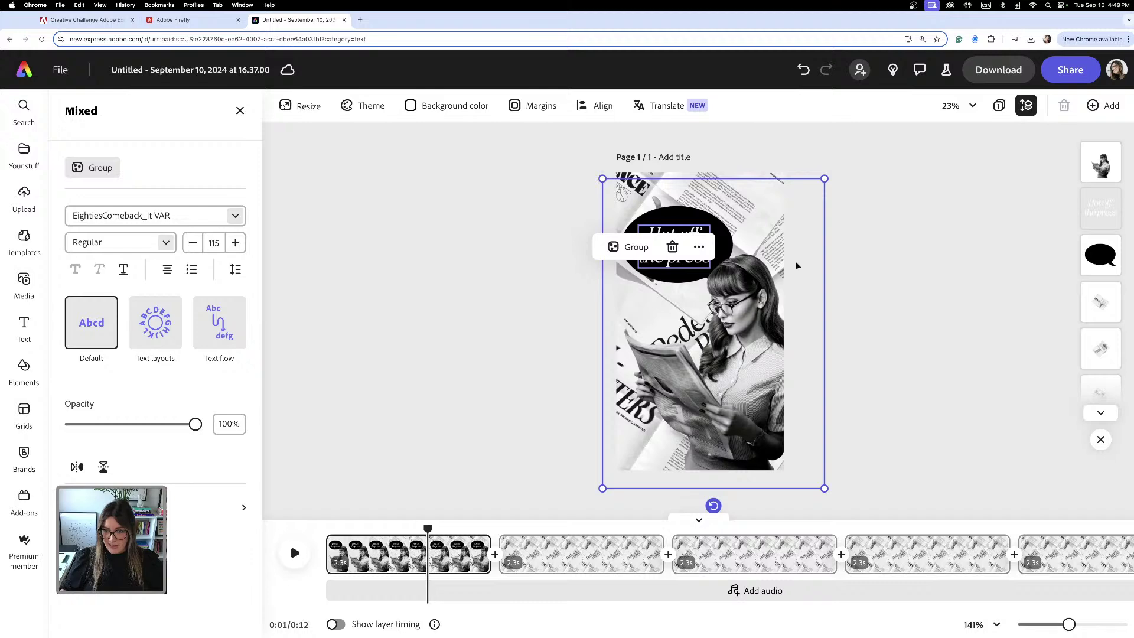
pyautogui.click(995, 239)
pyautogui.click(689, 239)
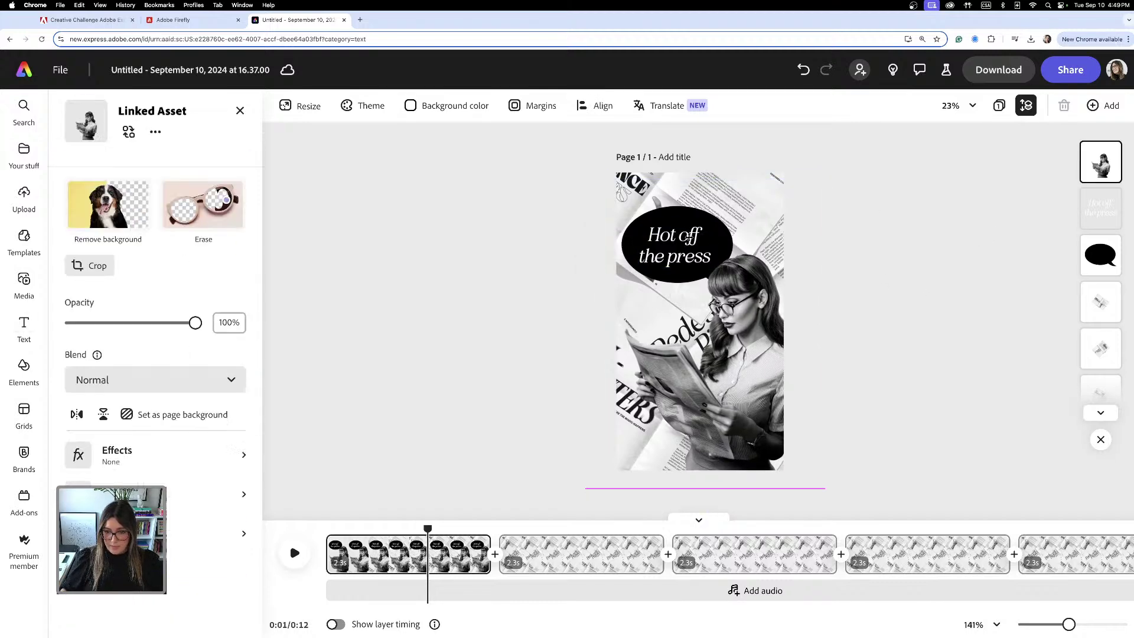
# - Lock the newspaper-reading woman's image layer in the first scene
pyautogui.click(764, 247)
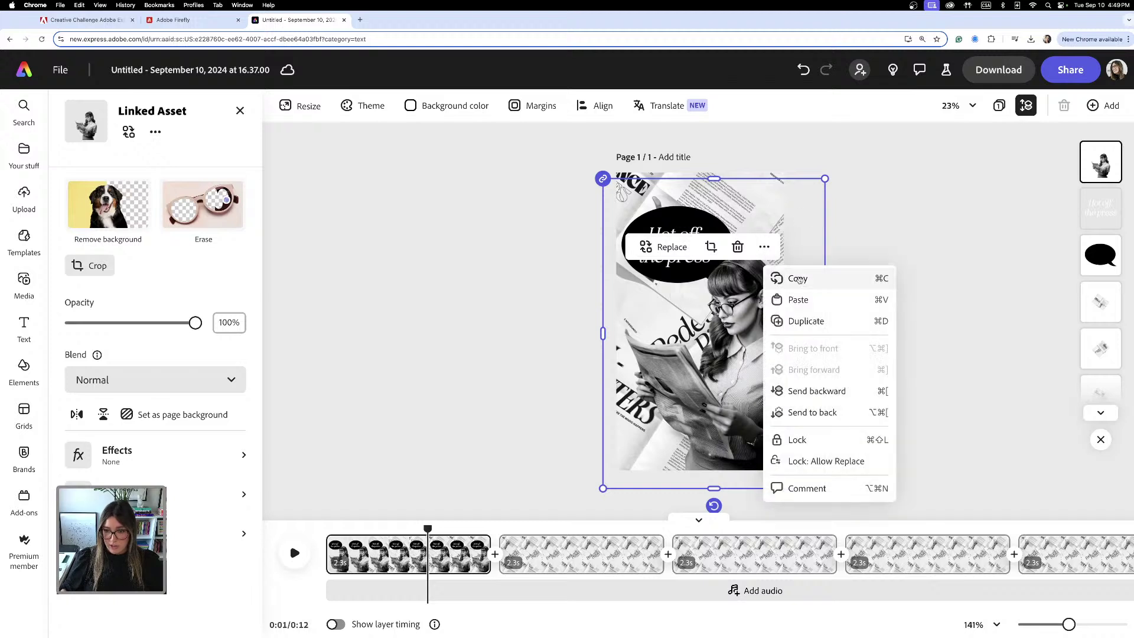
pyautogui.click(764, 248)
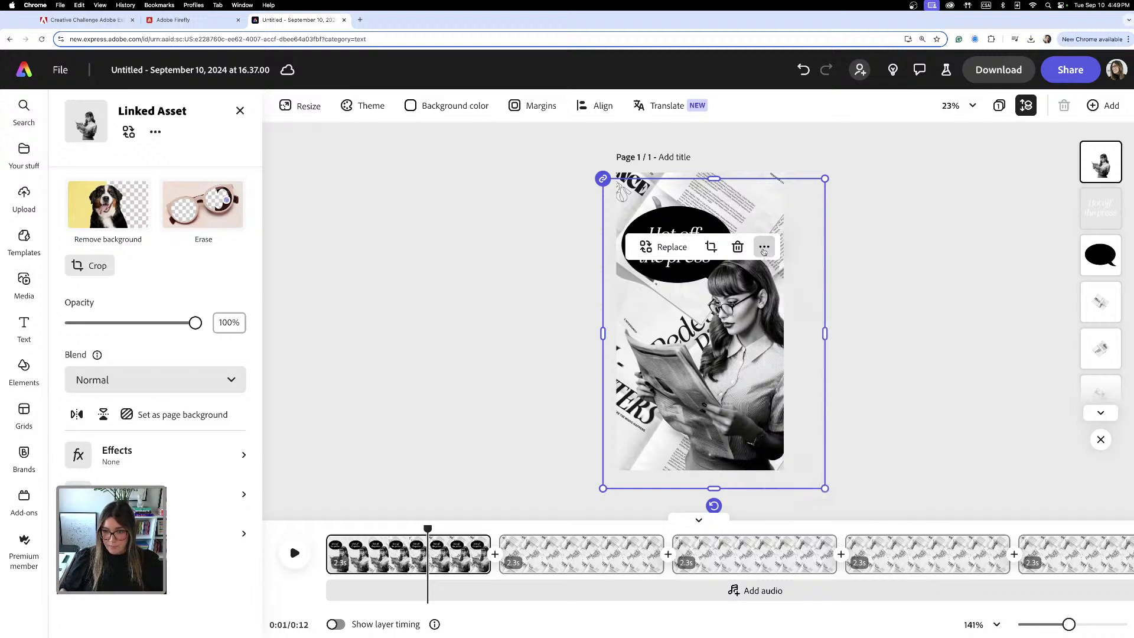
pyautogui.click(764, 250)
pyautogui.click(797, 441)
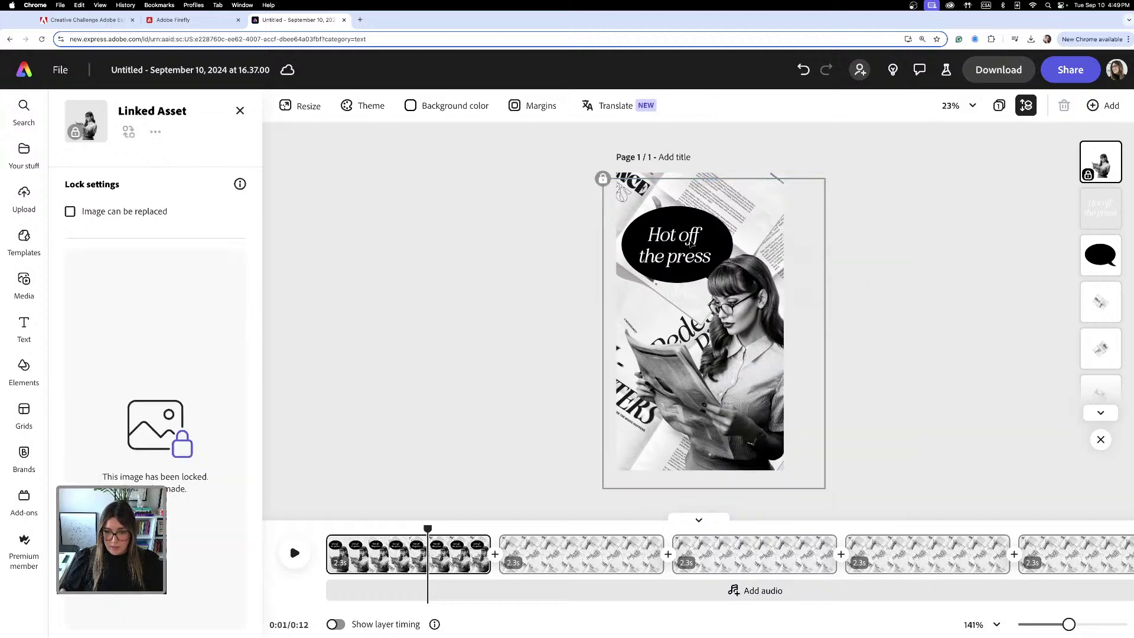
pyautogui.press('super+a')
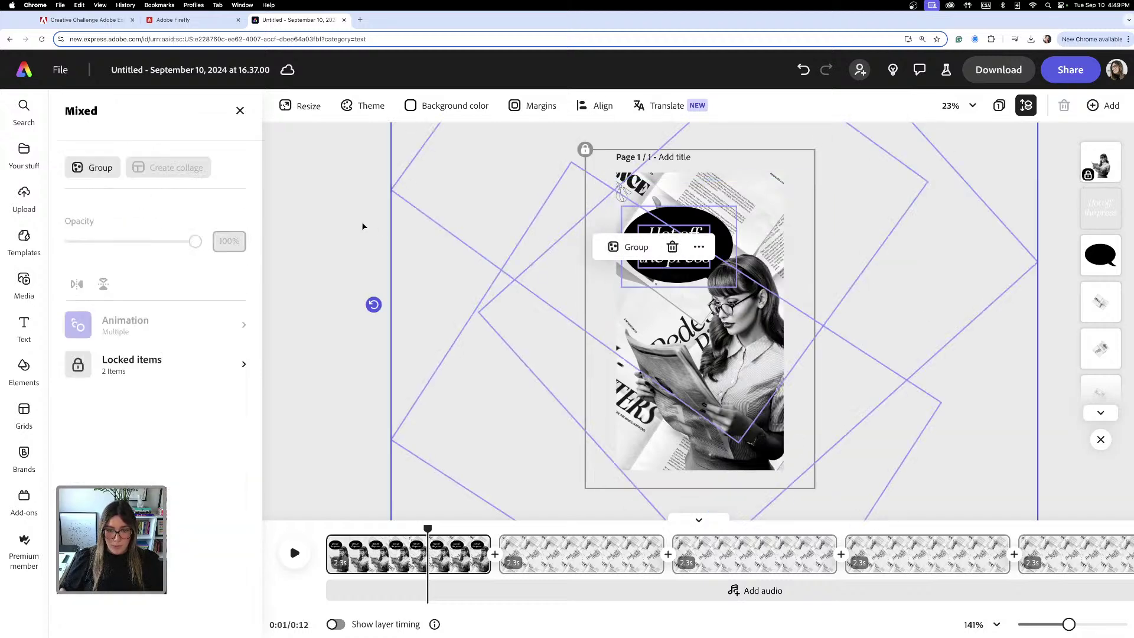
pyautogui.click(363, 226)
pyautogui.press('super+a')
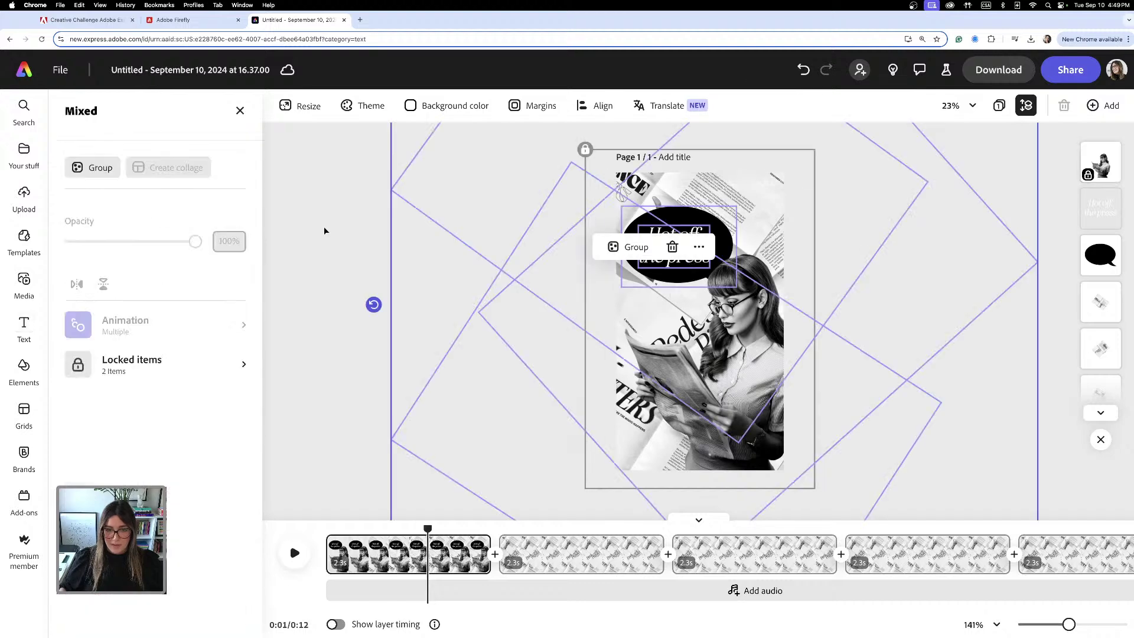
pyautogui.click(324, 230)
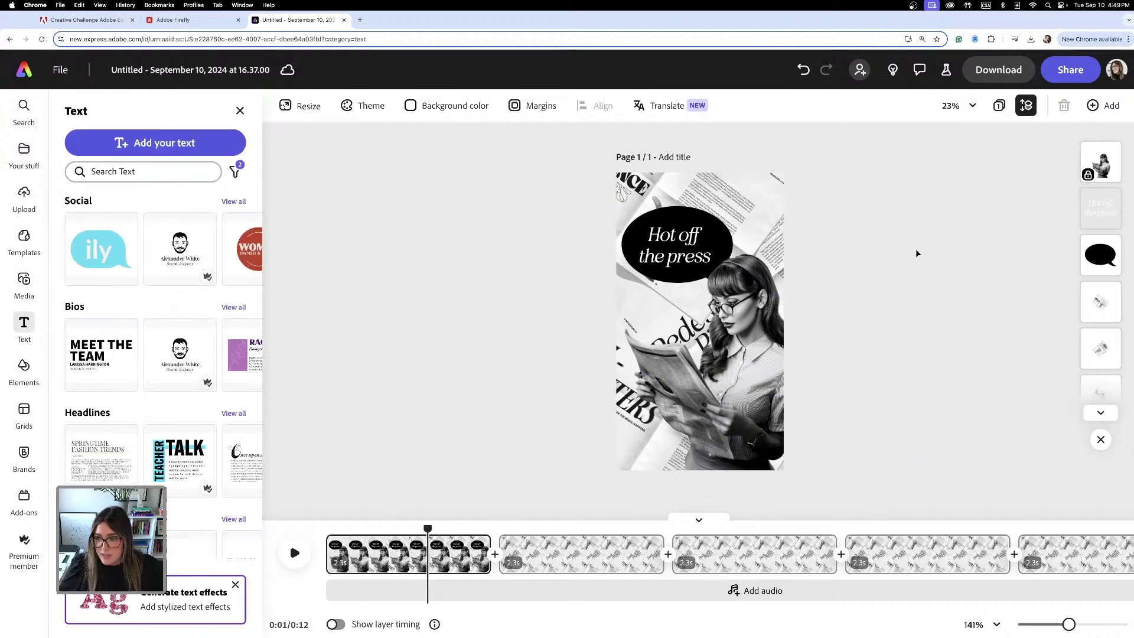
# - Apply the Rise entrance animation to the black speech bubble in the first scene
pyautogui.click(1098, 255)
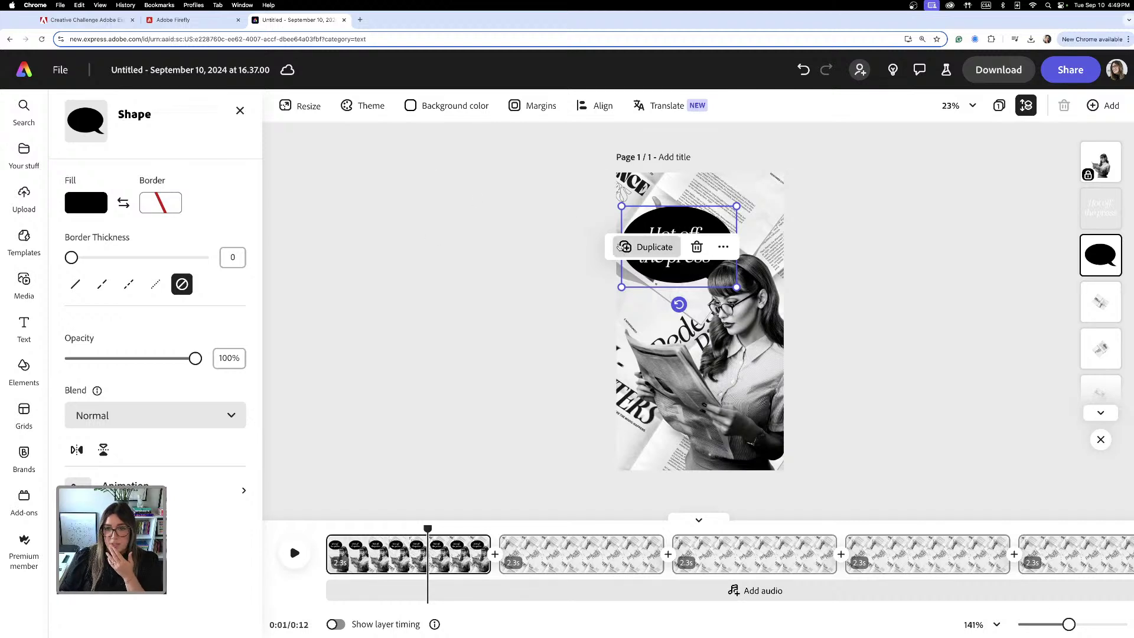
pyautogui.click(118, 489)
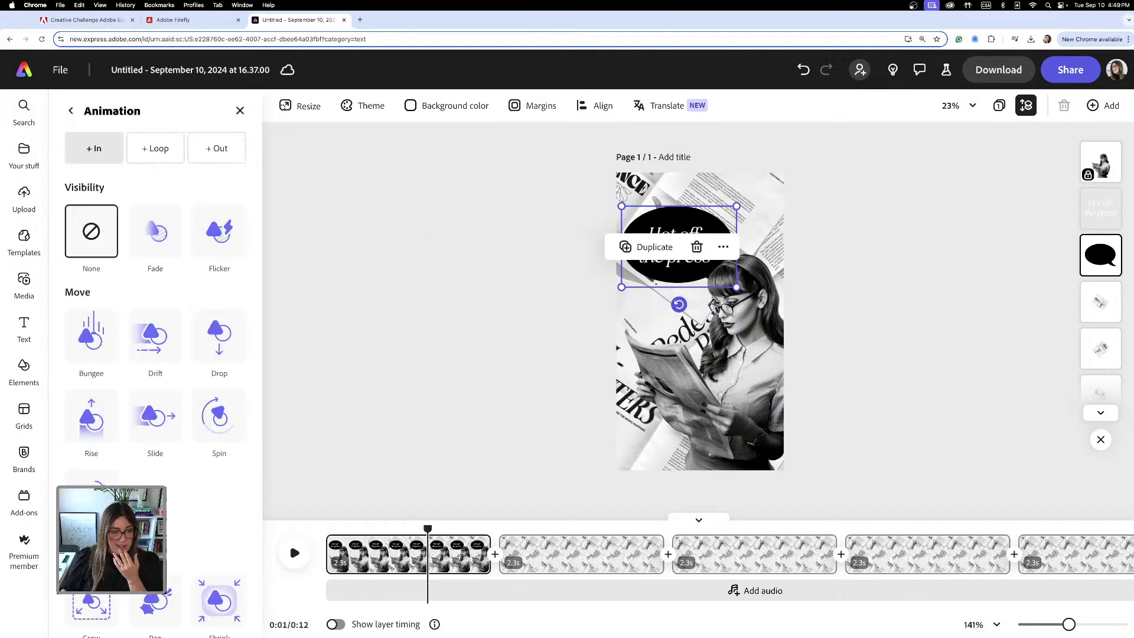
pyautogui.click(88, 423)
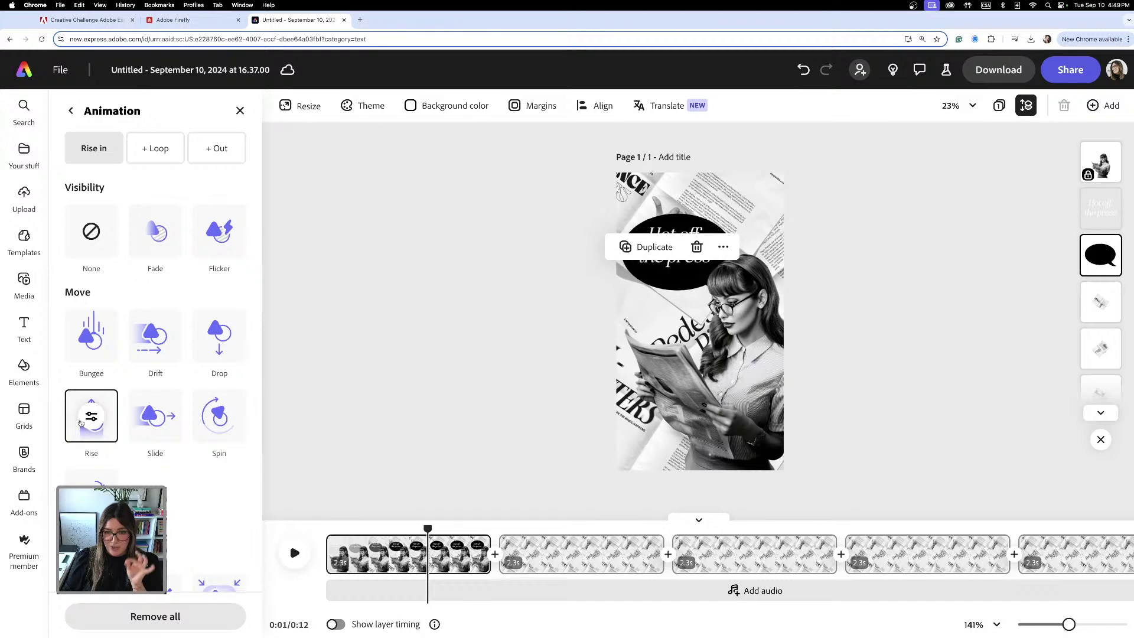
pyautogui.click(803, 327)
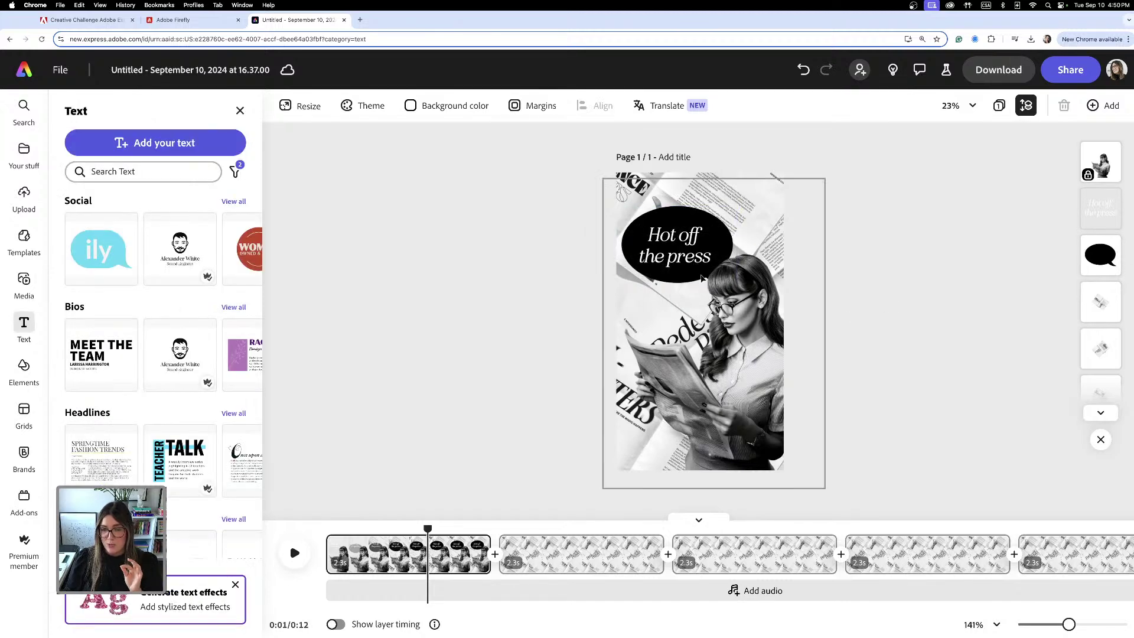
# - Play the video from the beginning to preview the speech bubble's entrance in the first scene
pyautogui.moveTo(428, 528); pyautogui.dragTo(320, 527)
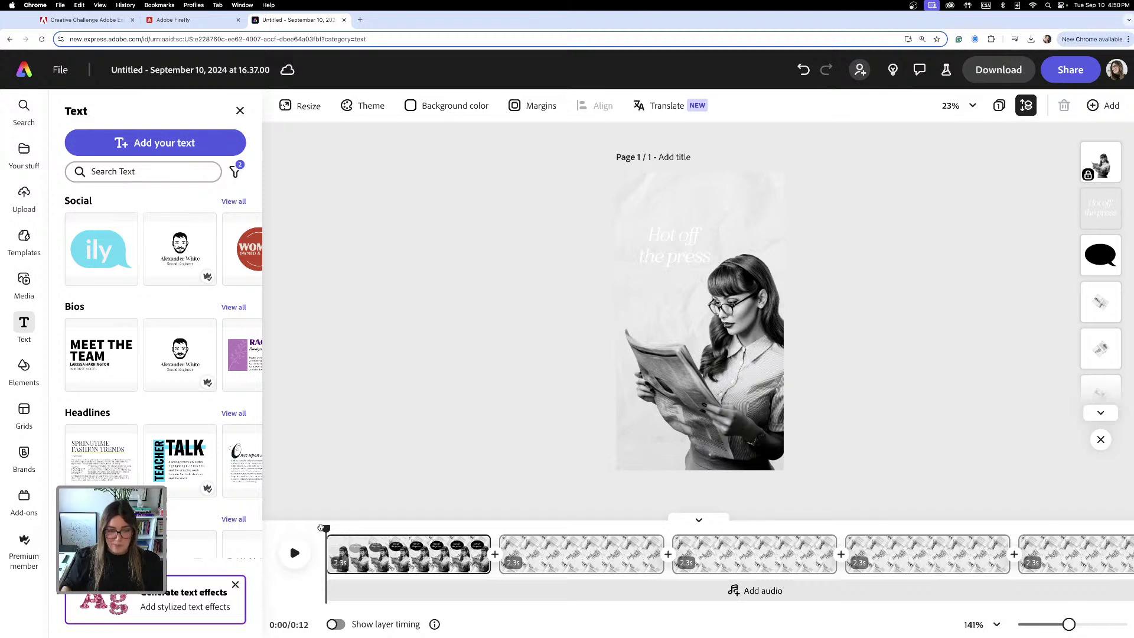
pyautogui.hscroll(1, 321, 527)
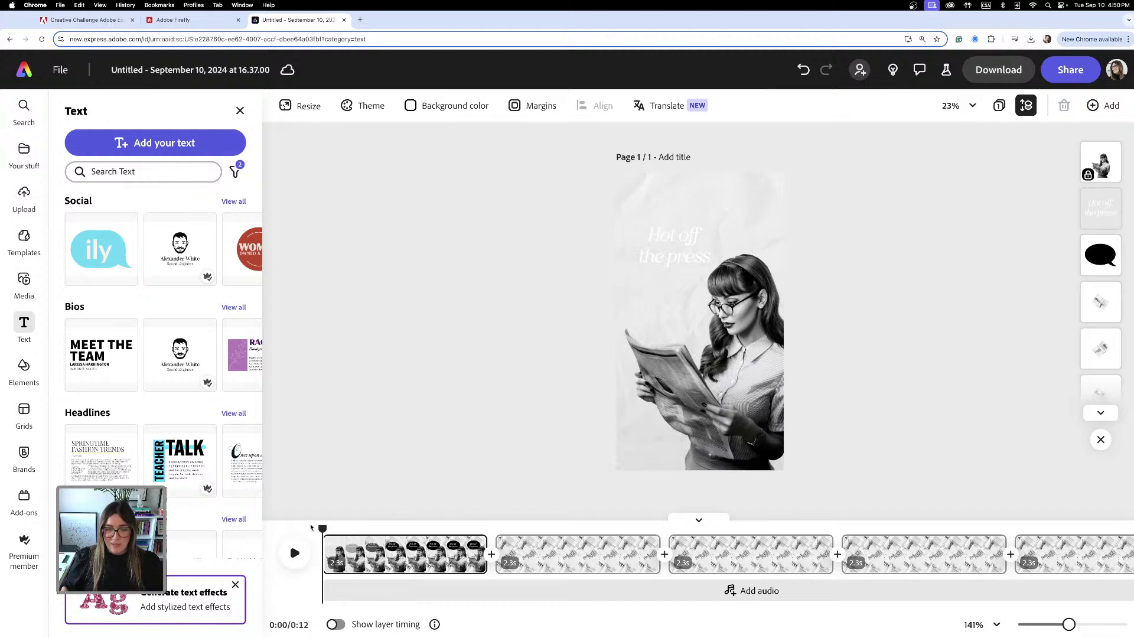
pyautogui.press('space')
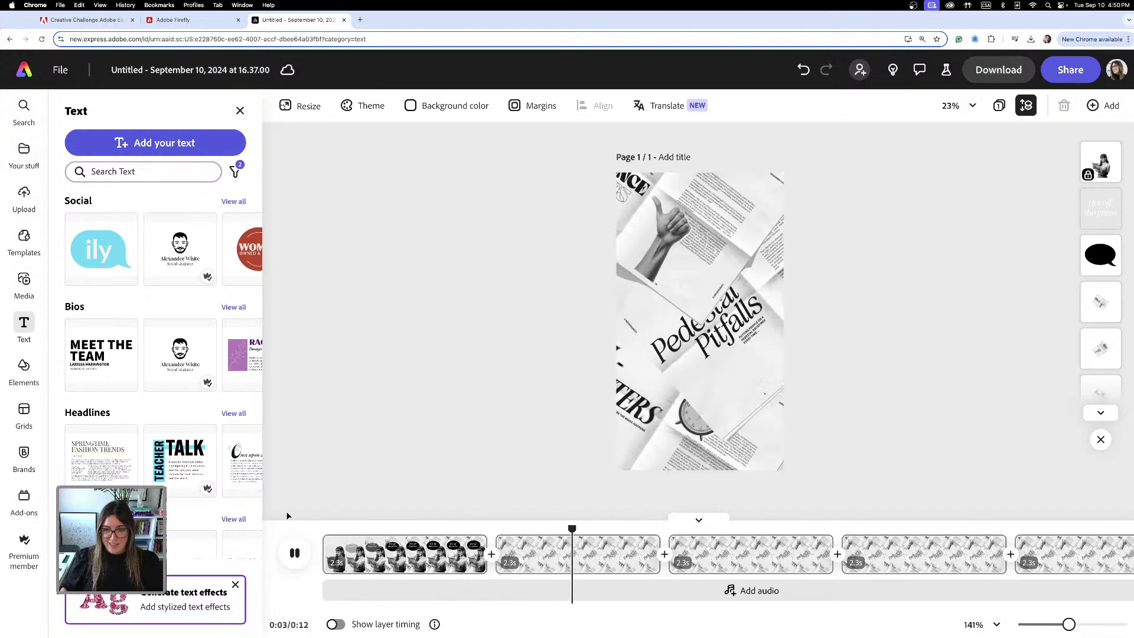
pyautogui.press('space')
pyautogui.click(423, 553)
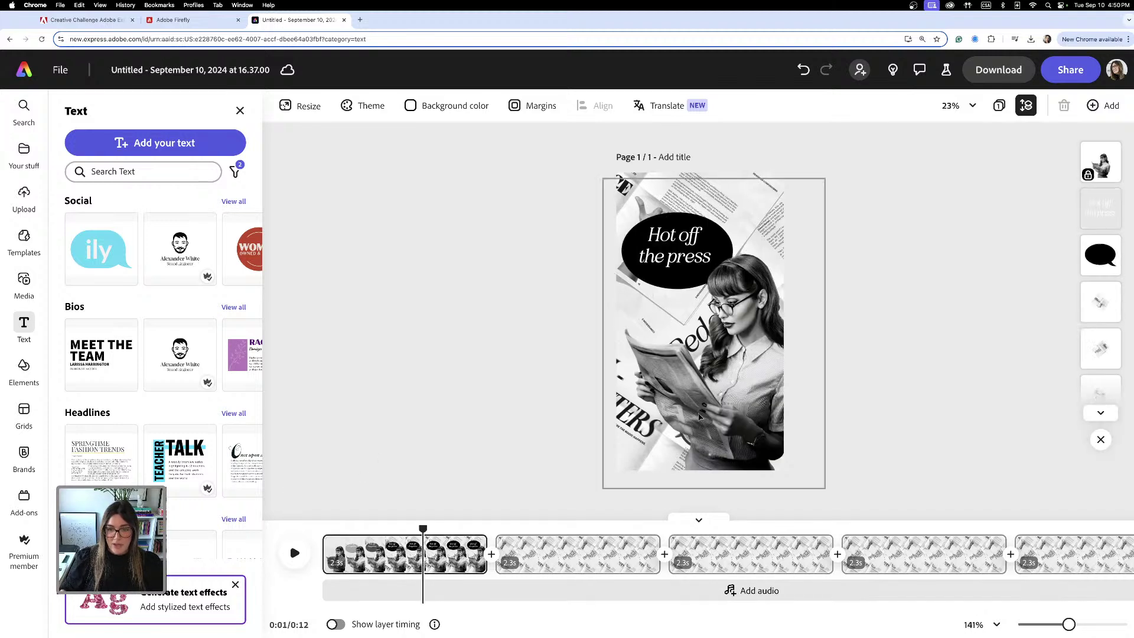
# - Unlock the woman's image in the first scene and paste a copy of it into the second scene
pyautogui.click(1099, 170)
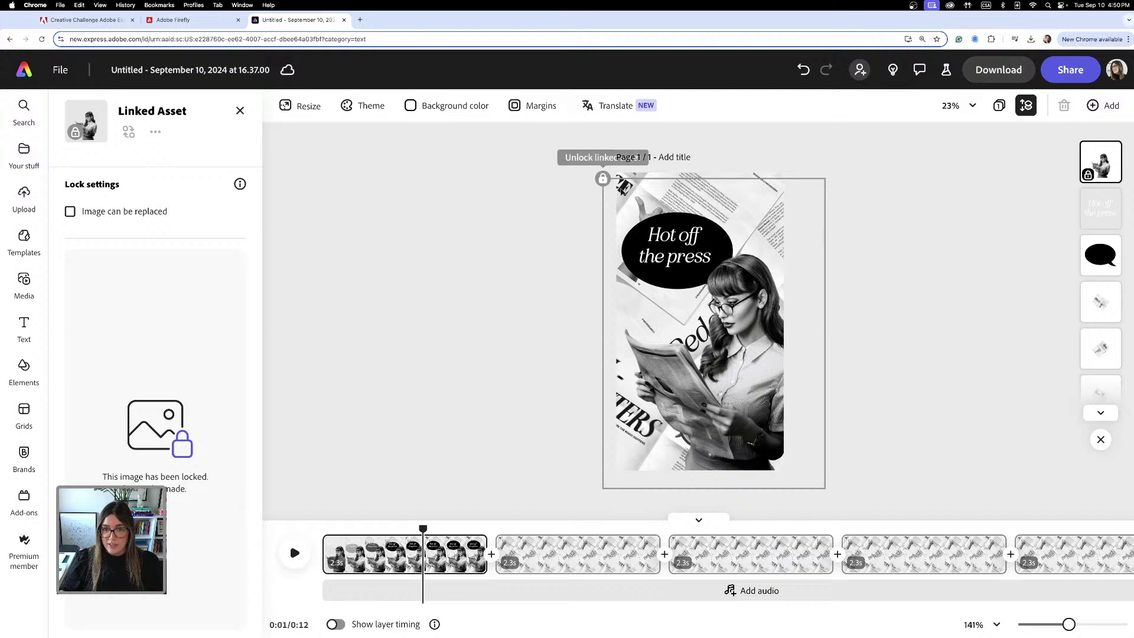
pyautogui.click(603, 179)
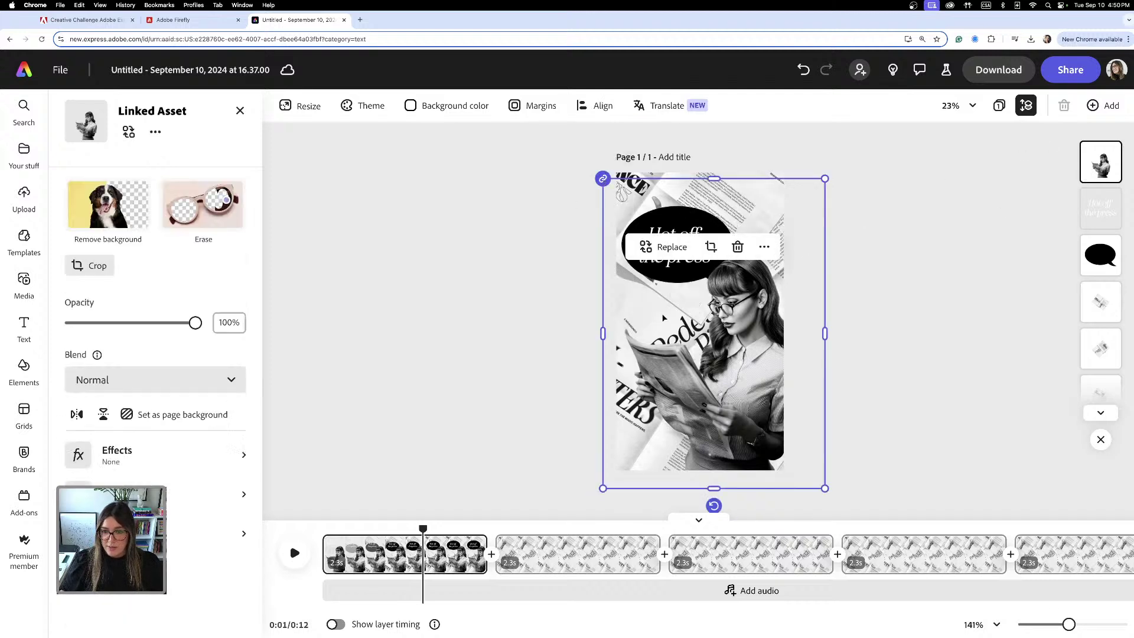
pyautogui.click(593, 555)
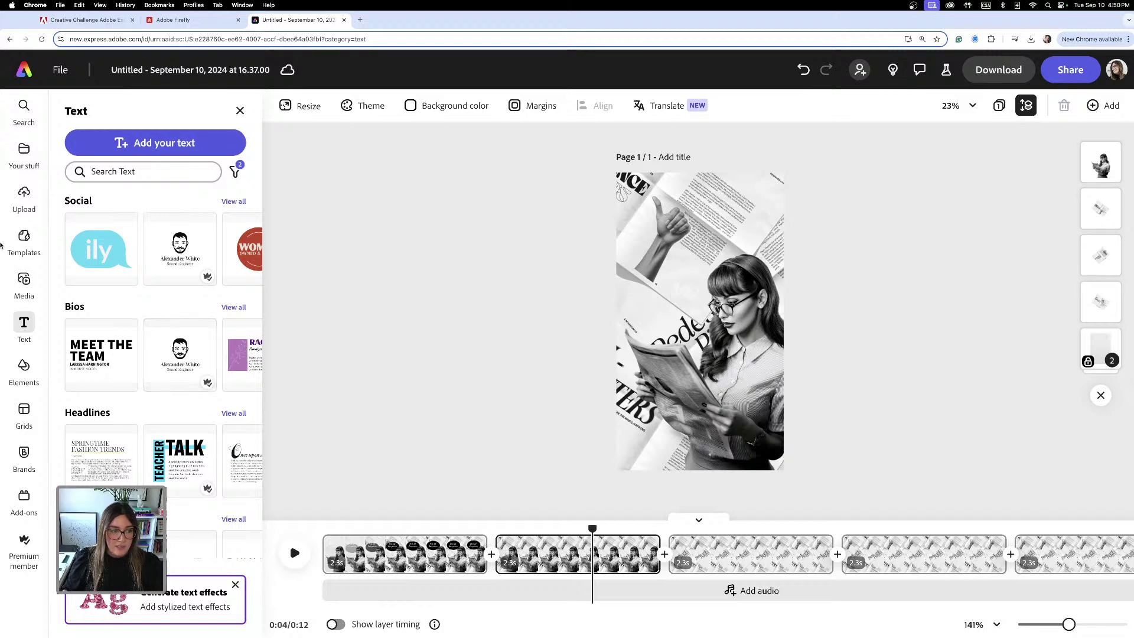
# - Search the shapes for "speech bubble" and add the round black bubble with a downward tail to the second scene
pyautogui.click(22, 372)
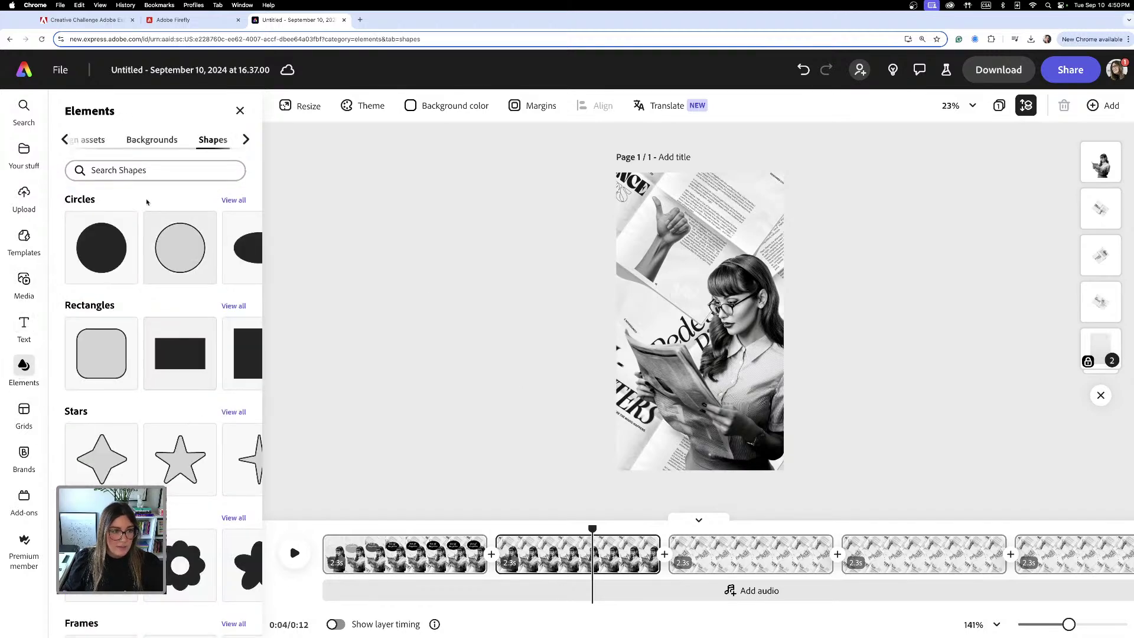
pyautogui.scroll(-2, 147, 377)
pyautogui.click(166, 177)
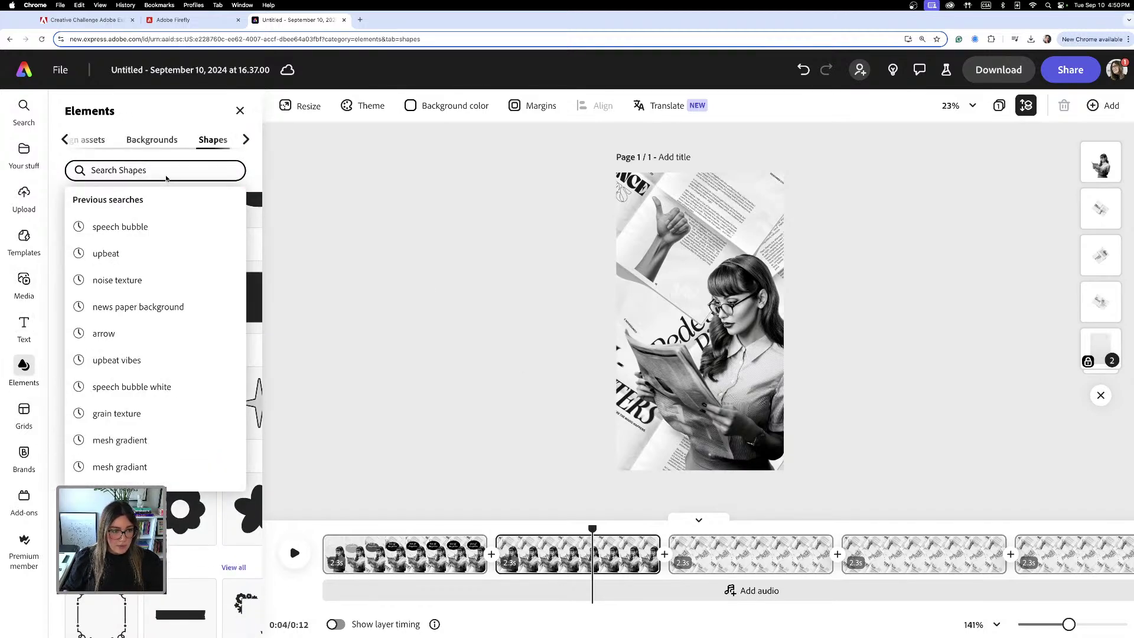
pyautogui.click(157, 228)
pyautogui.scroll(-5, 160, 358)
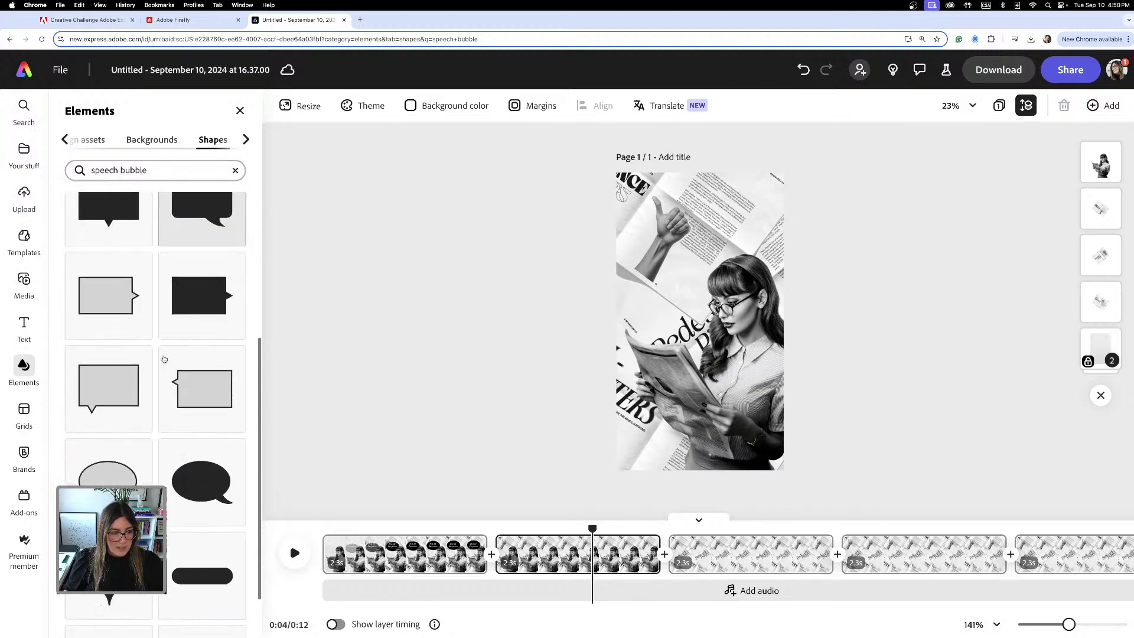
pyautogui.scroll(-3, 164, 360)
pyautogui.click(112, 473)
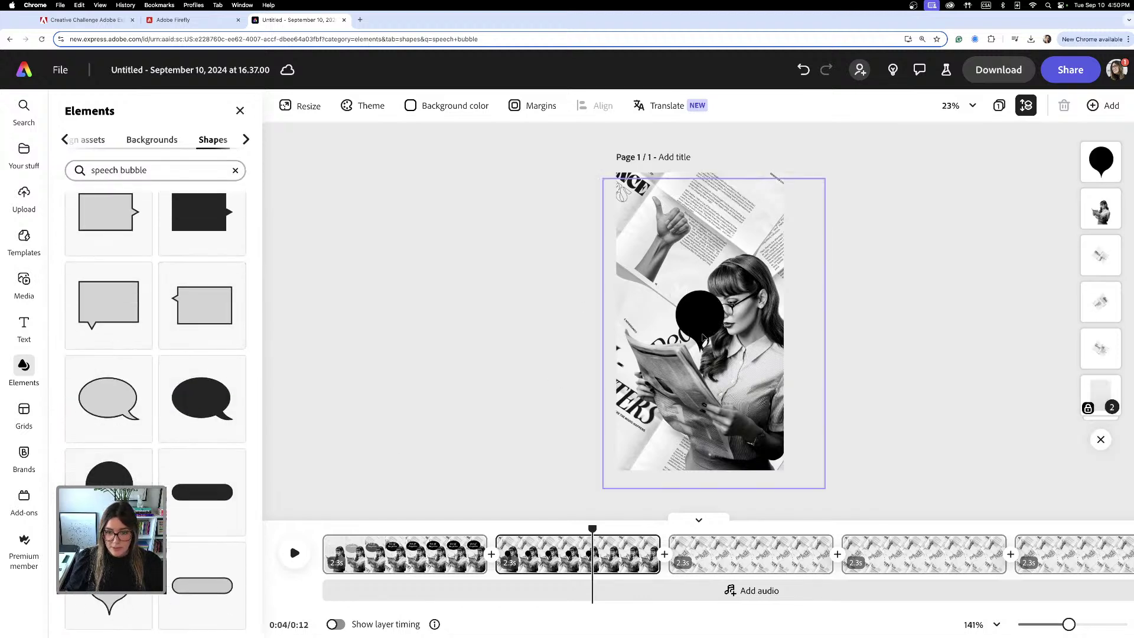
# - Enlarge the round speech bubble, tilt it, and position it above the woman's head
pyautogui.moveTo(703, 338); pyautogui.dragTo(687, 244)
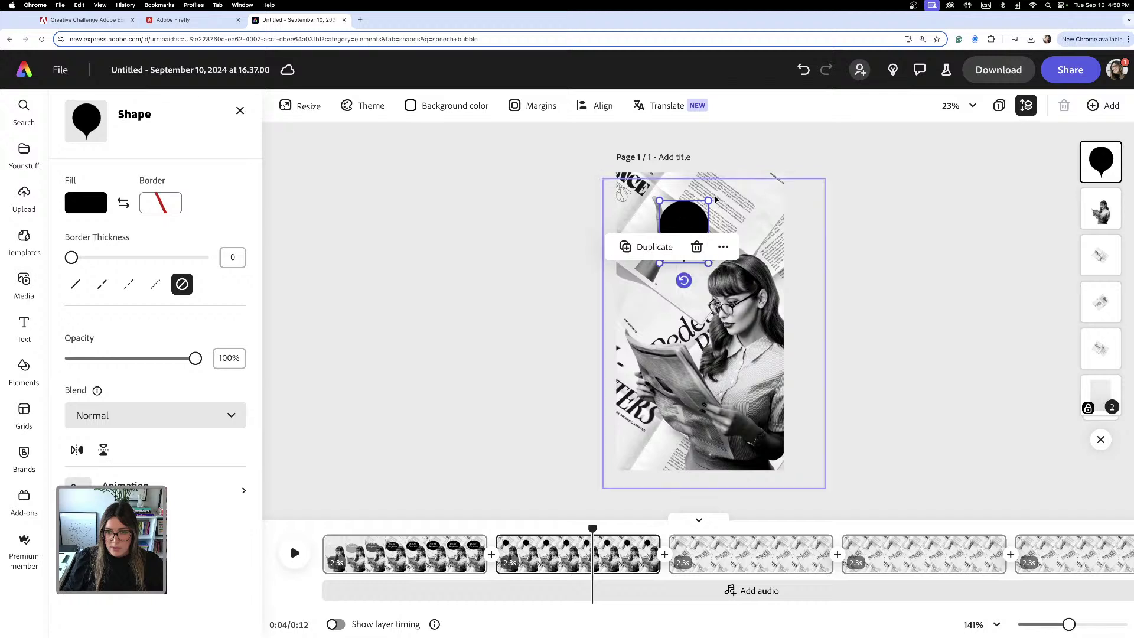
pyautogui.moveTo(710, 200); pyautogui.dragTo(697, 229)
pyautogui.moveTo(688, 309); pyautogui.dragTo(712, 305)
pyautogui.moveTo(684, 222); pyautogui.dragTo(678, 215)
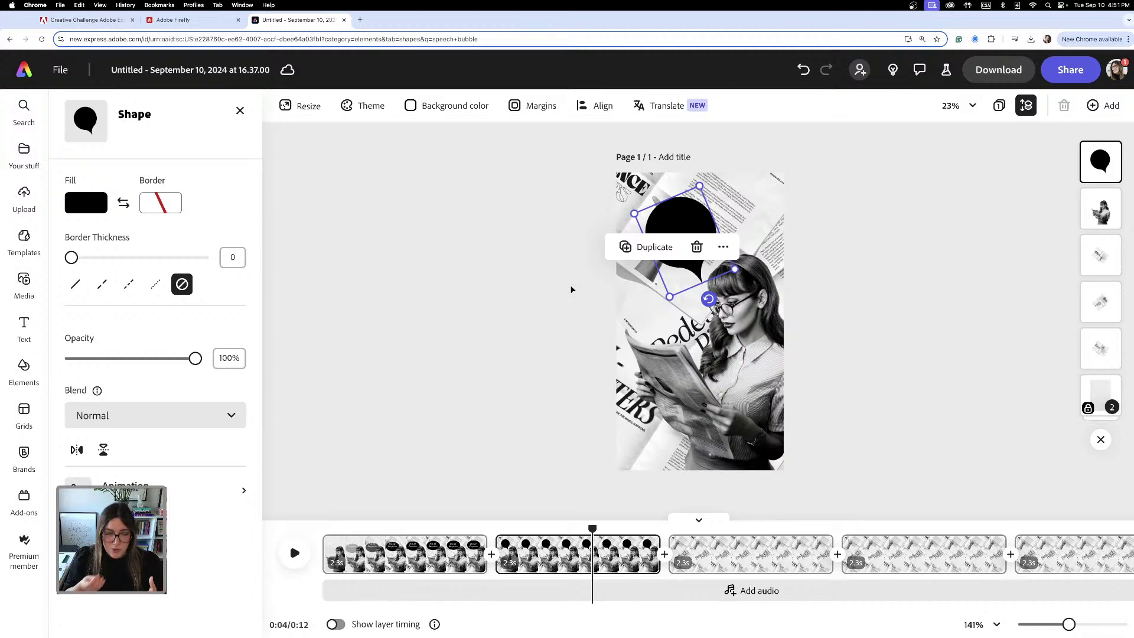
# - Add the alarm clock image from the Designer Confessions brand library to the second scene
pyautogui.click(24, 456)
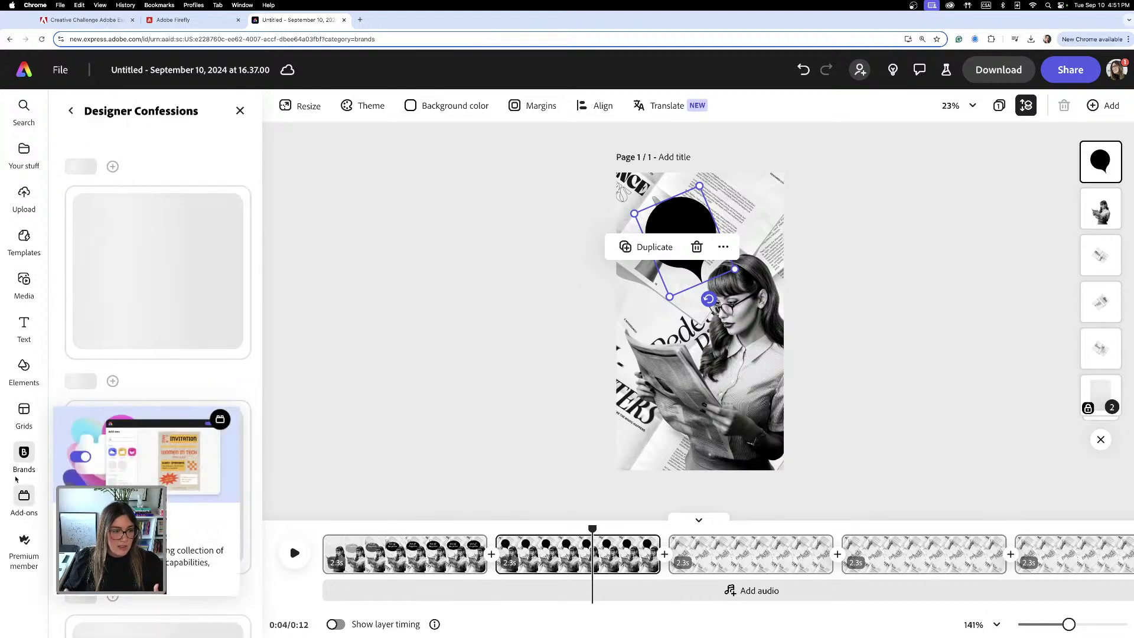
pyautogui.scroll(-1, 157, 384)
pyautogui.scroll(-10, 220, 484)
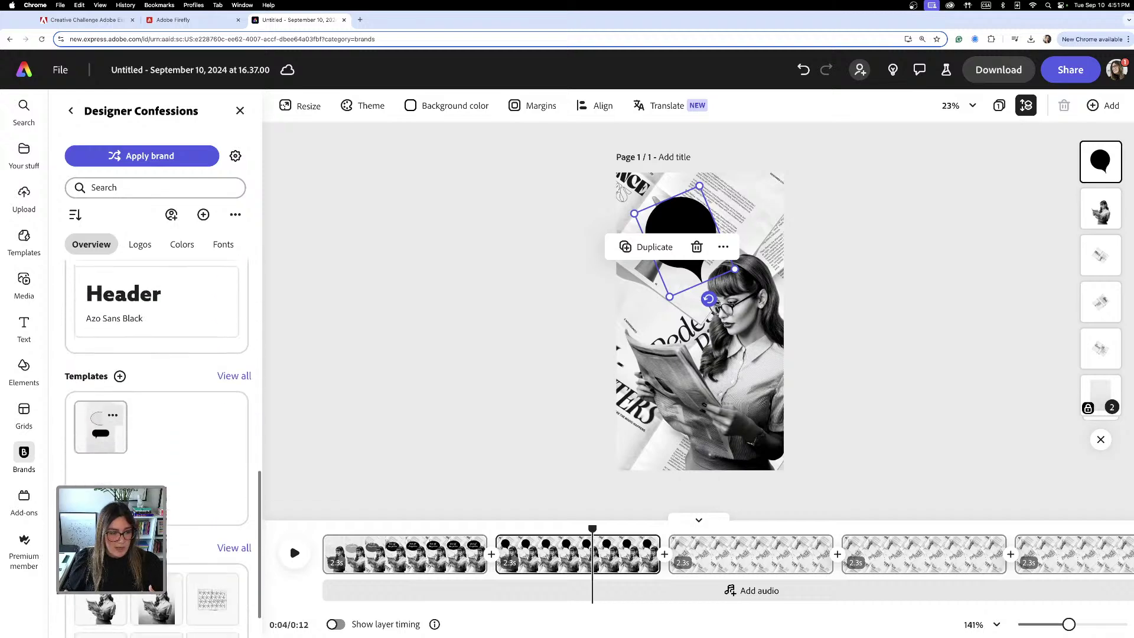
pyautogui.click(222, 484)
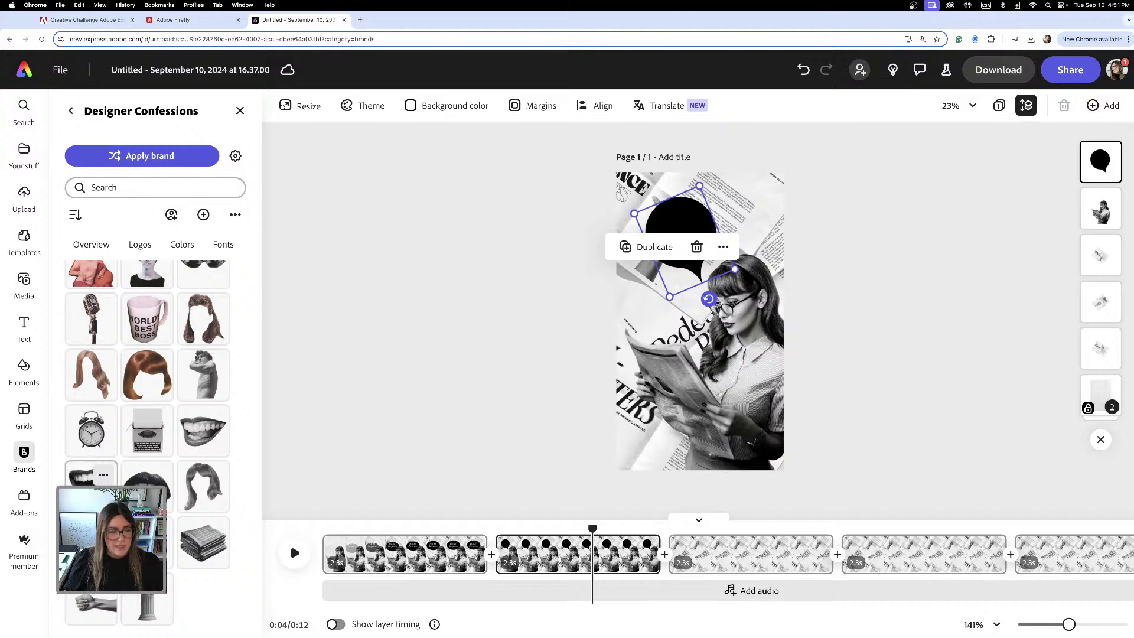
pyautogui.click(72, 443)
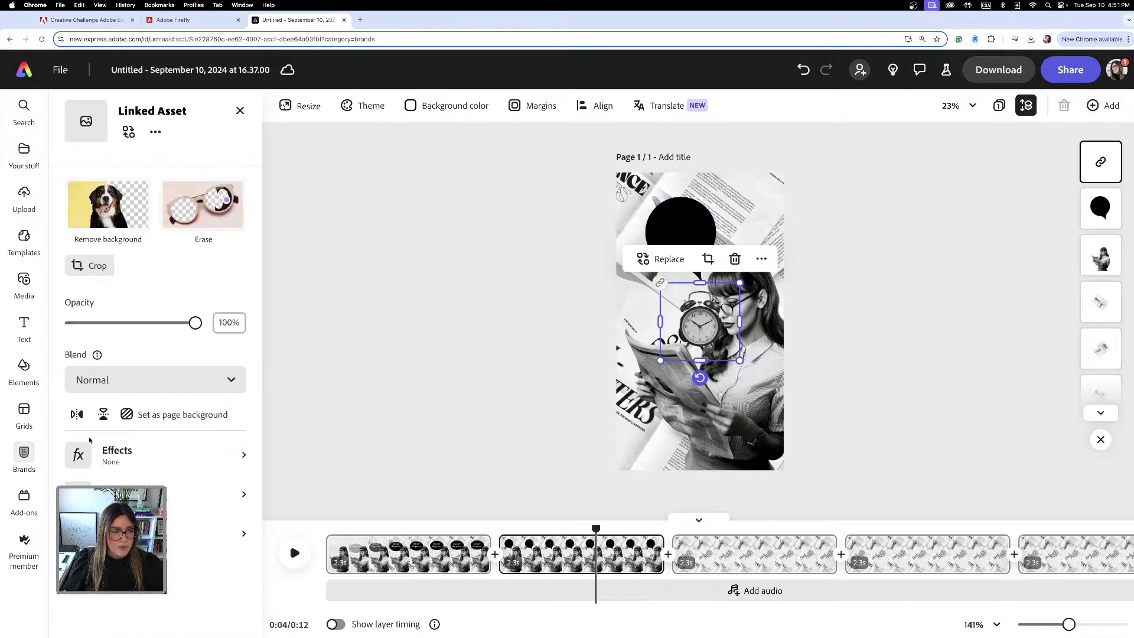
# - Scale the alarm clock down slightly and center it inside the round black speech bubble
pyautogui.moveTo(700, 322); pyautogui.dragTo(691, 226)
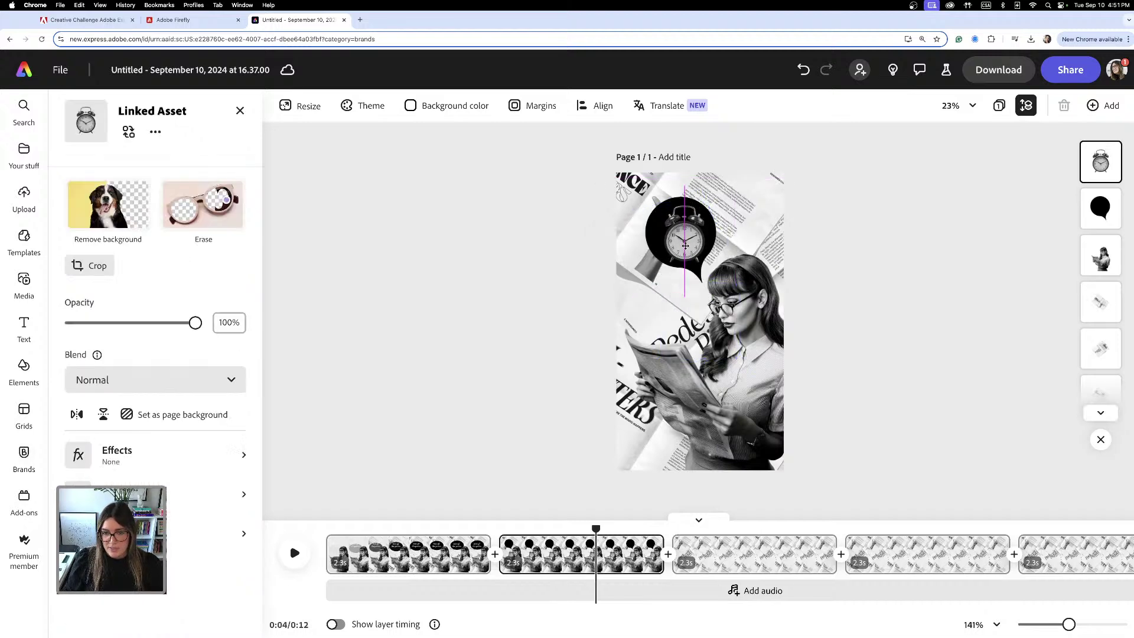
pyautogui.moveTo(709, 188); pyautogui.dragTo(683, 230)
pyautogui.click(437, 234)
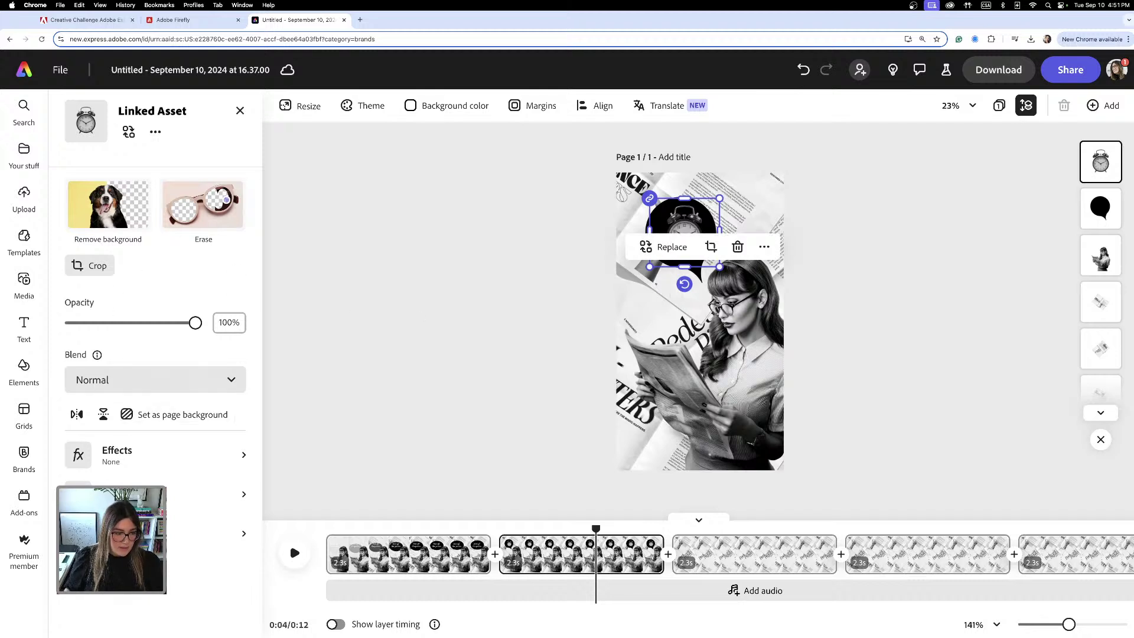
# - Apply a looping Jitter animation to the alarm clock with speed 83 and intensity 92, and nudge the clock slightly left in its bubble
pyautogui.click(104, 413)
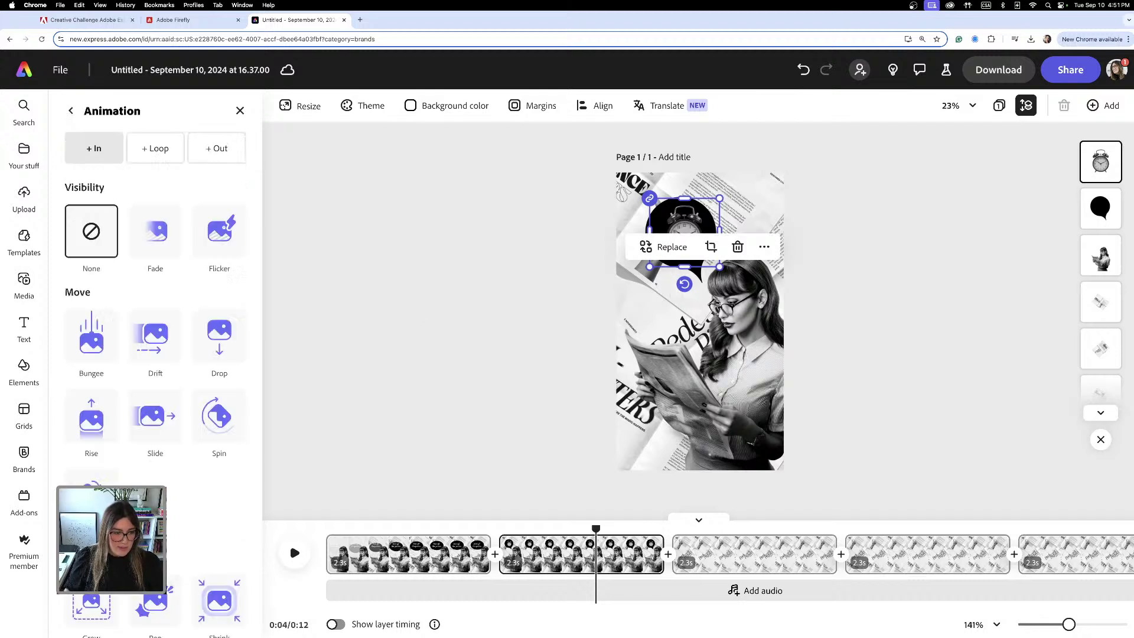
pyautogui.click(149, 150)
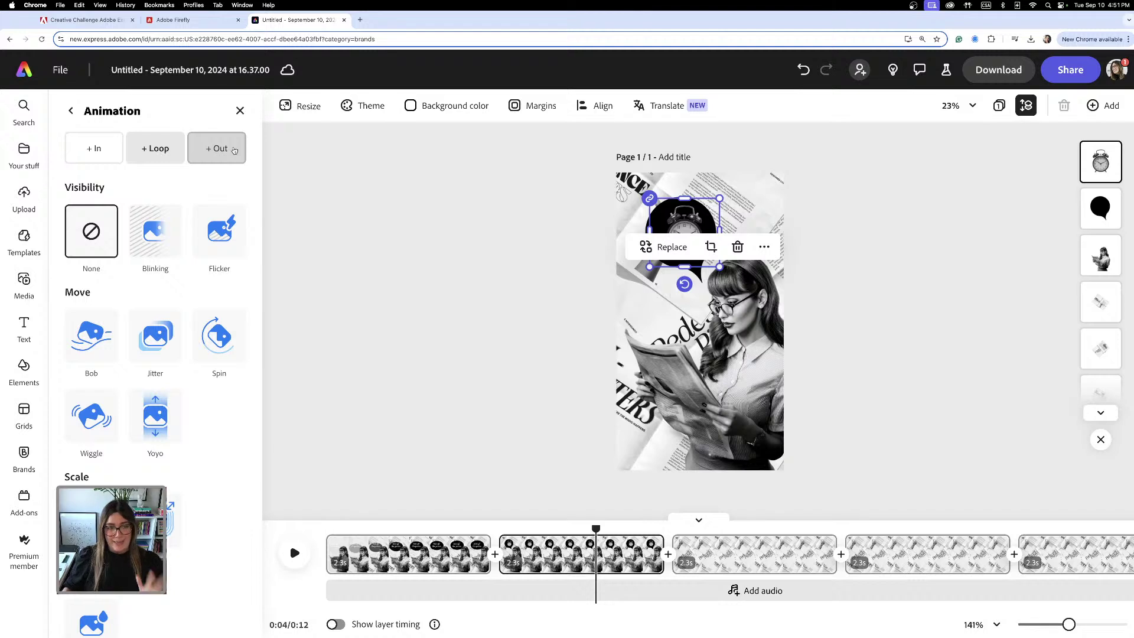
pyautogui.click(157, 341)
pyautogui.click(155, 338)
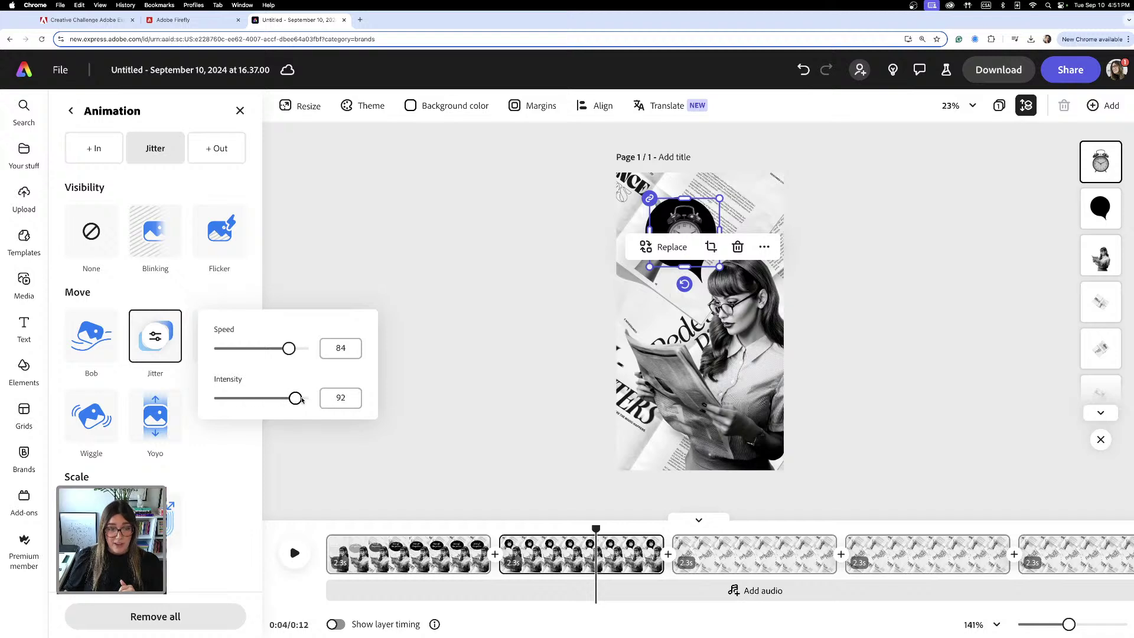
pyautogui.click(288, 349)
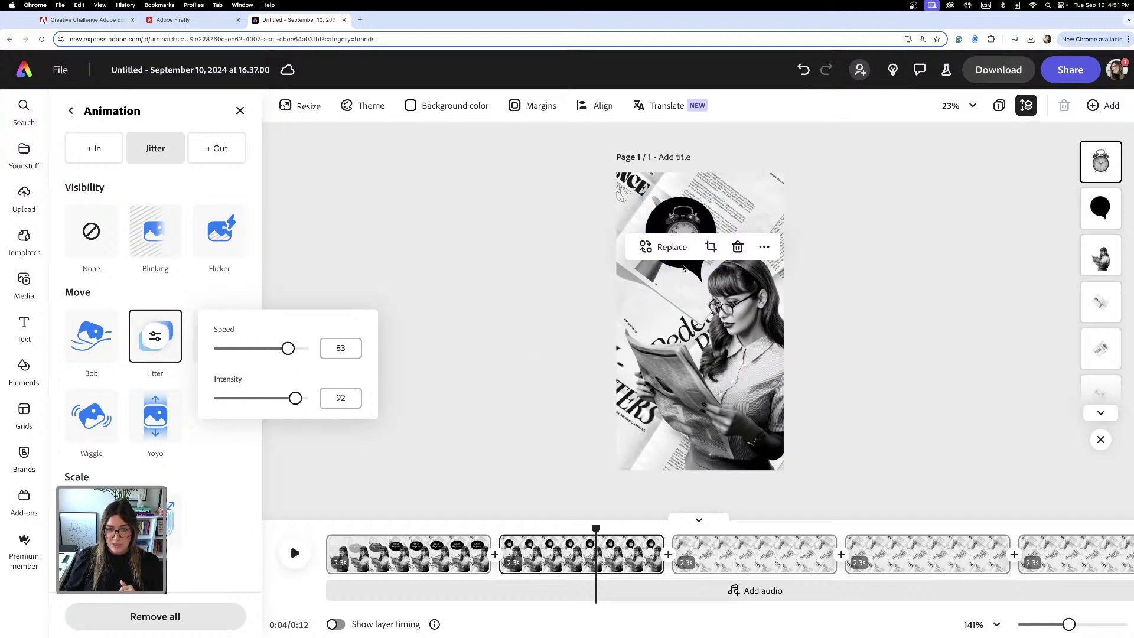
pyautogui.click(465, 316)
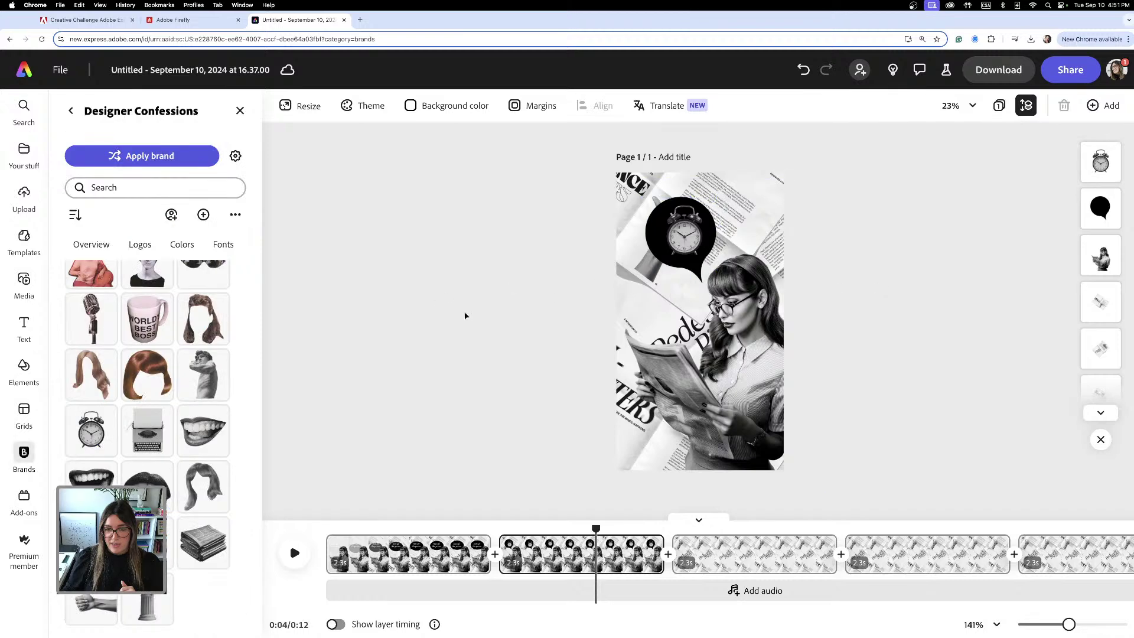
pyautogui.click(675, 238)
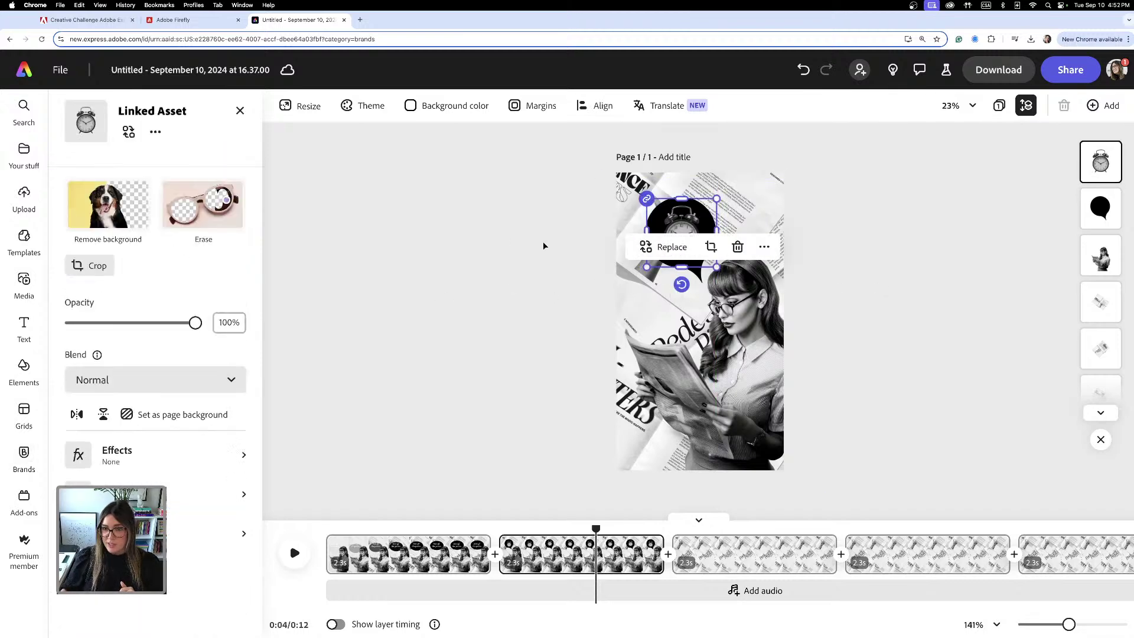
pyautogui.click(444, 295)
# - Play the reel from the beginning to review the animations in the first two scenes
pyautogui.moveTo(595, 529); pyautogui.dragTo(326, 529)
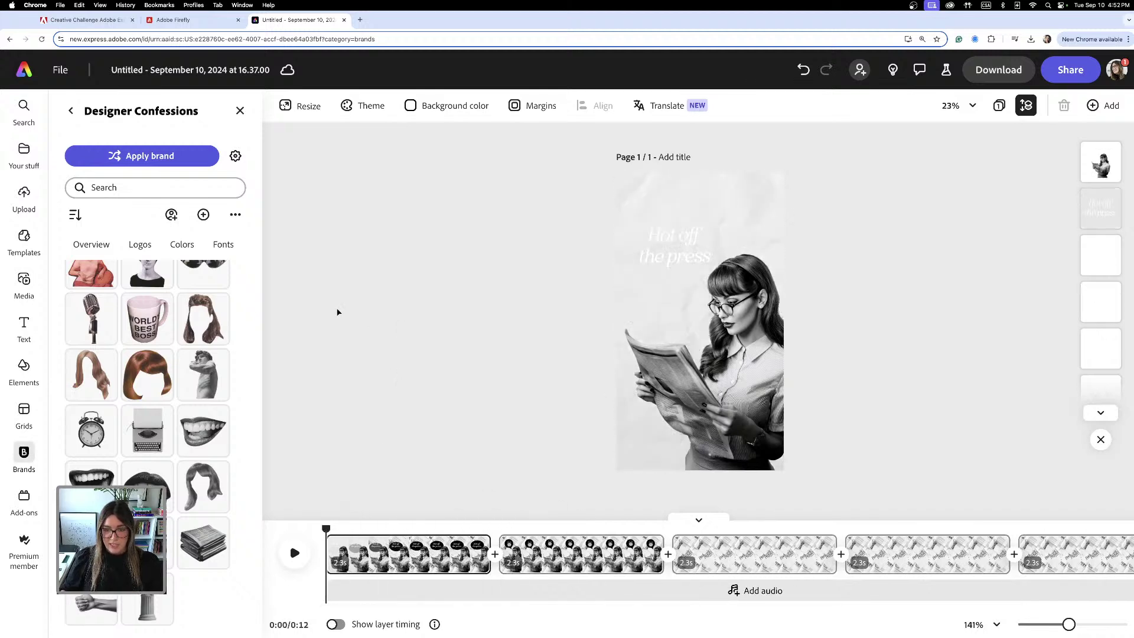
pyautogui.press('space')
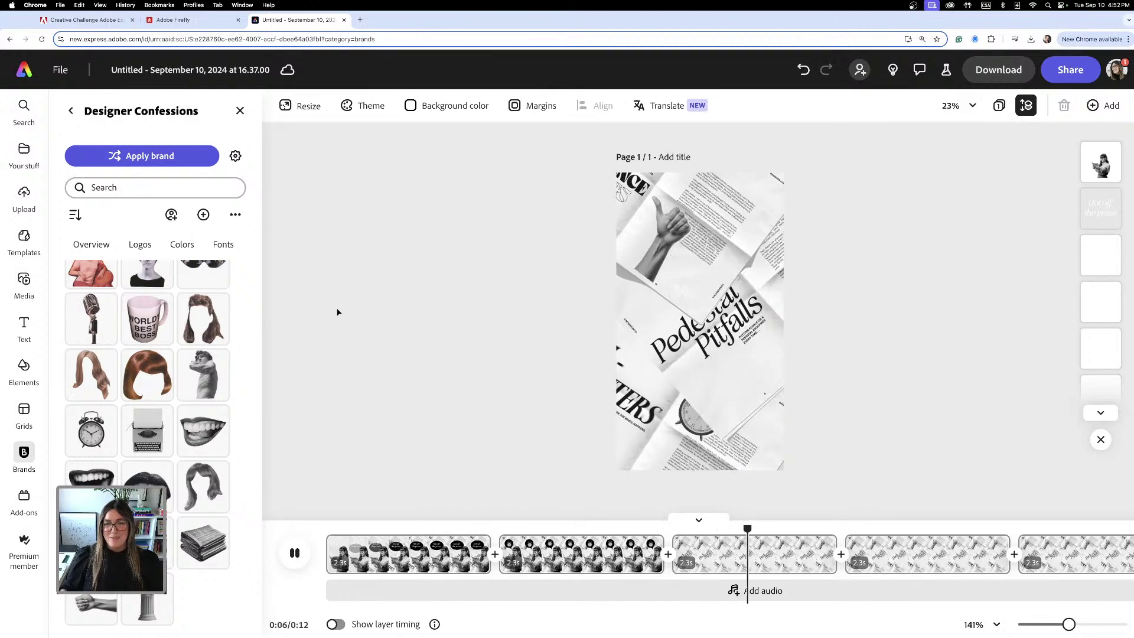
pyautogui.press('space')
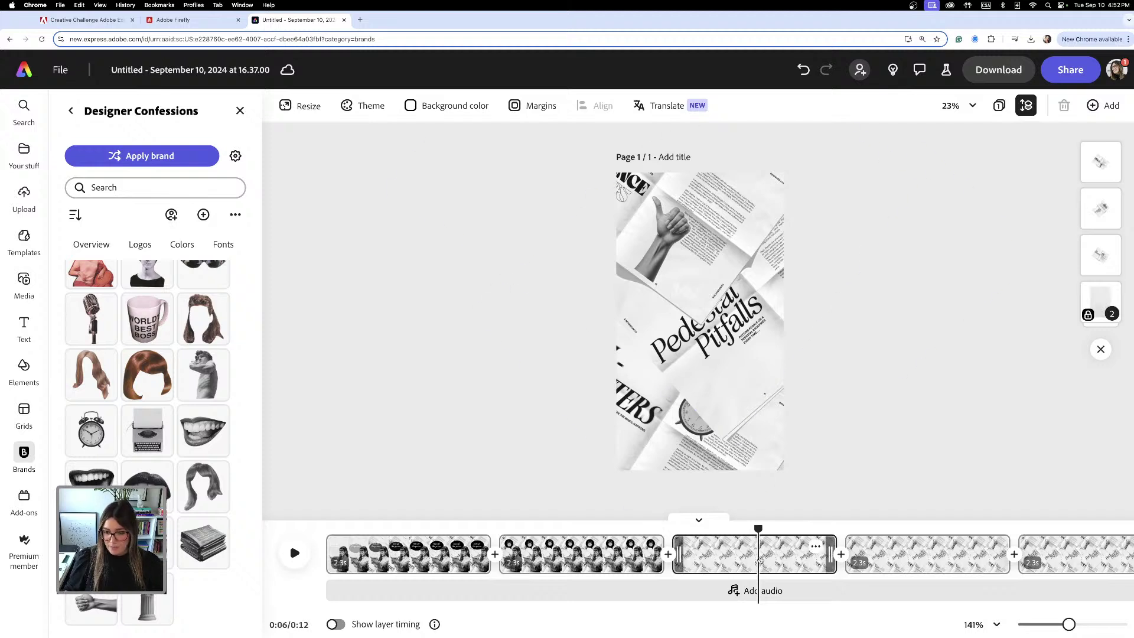
# - Copy the newspaper-reading woman from the second scene and paste her into the third scene
pyautogui.click(630, 553)
pyautogui.click(724, 396)
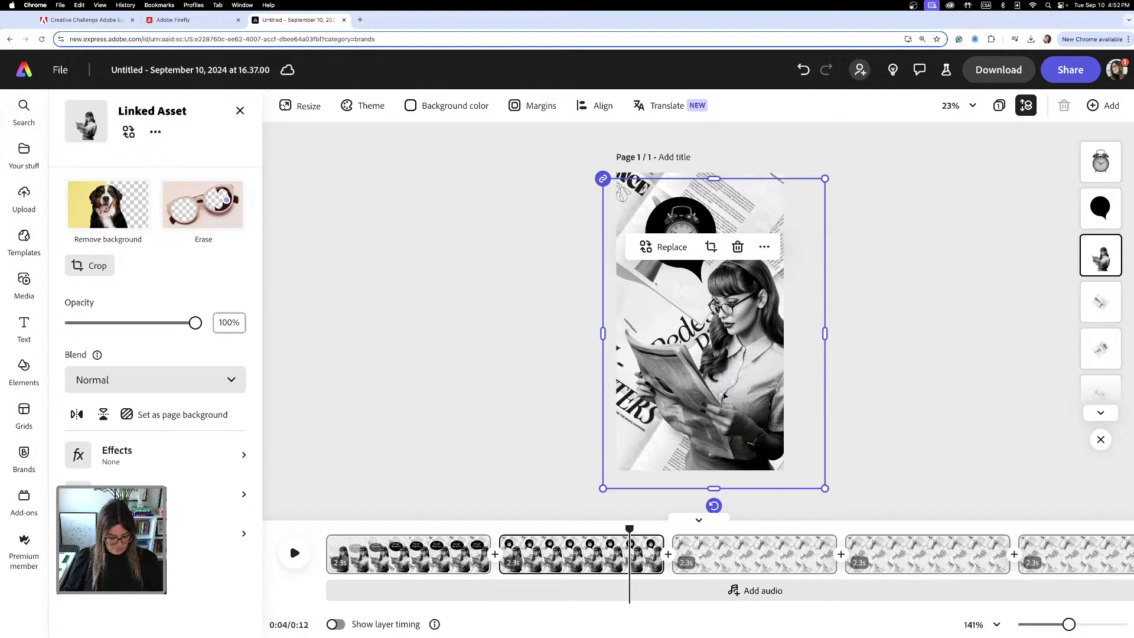
pyautogui.click(755, 568)
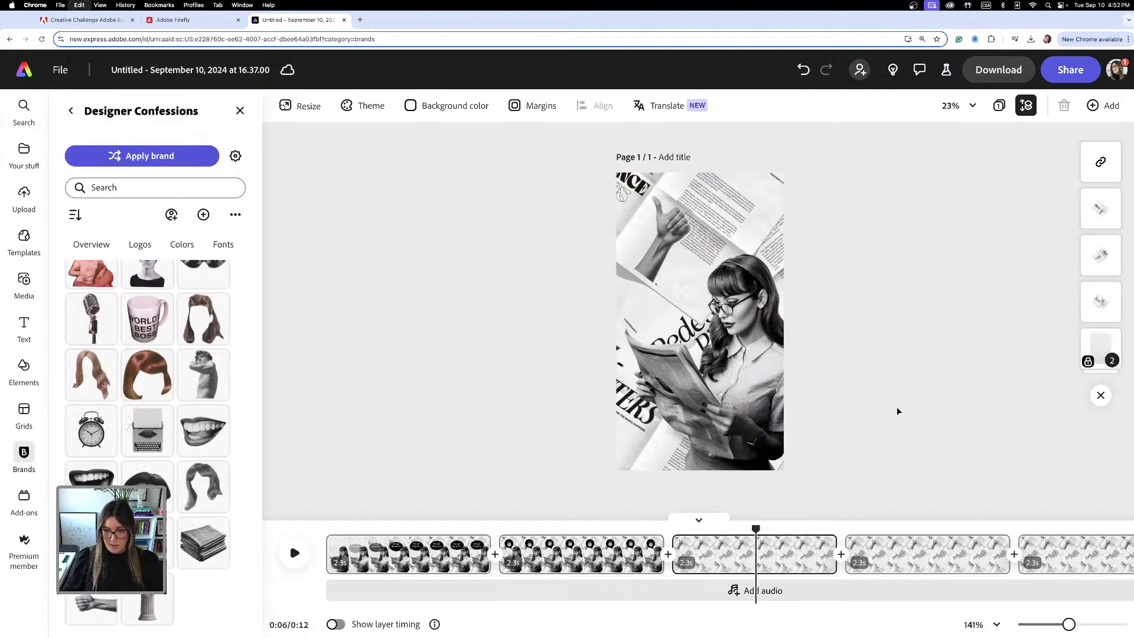
# - Give the topmost magazine spread in the third scene a Drift exit animation
pyautogui.click(1100, 210)
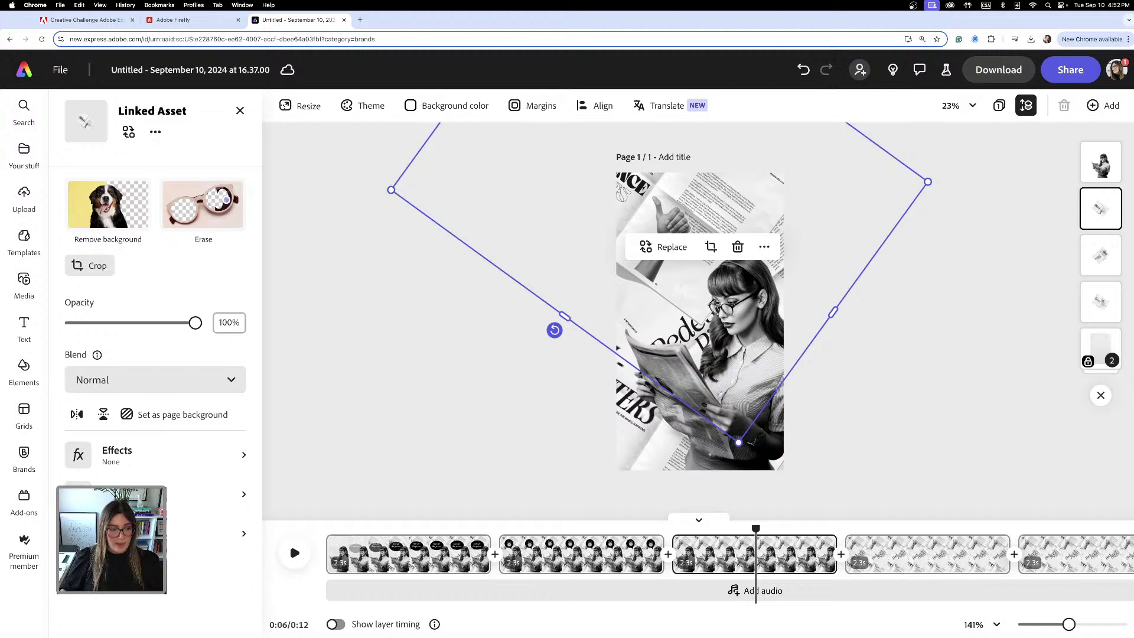
pyautogui.click(177, 494)
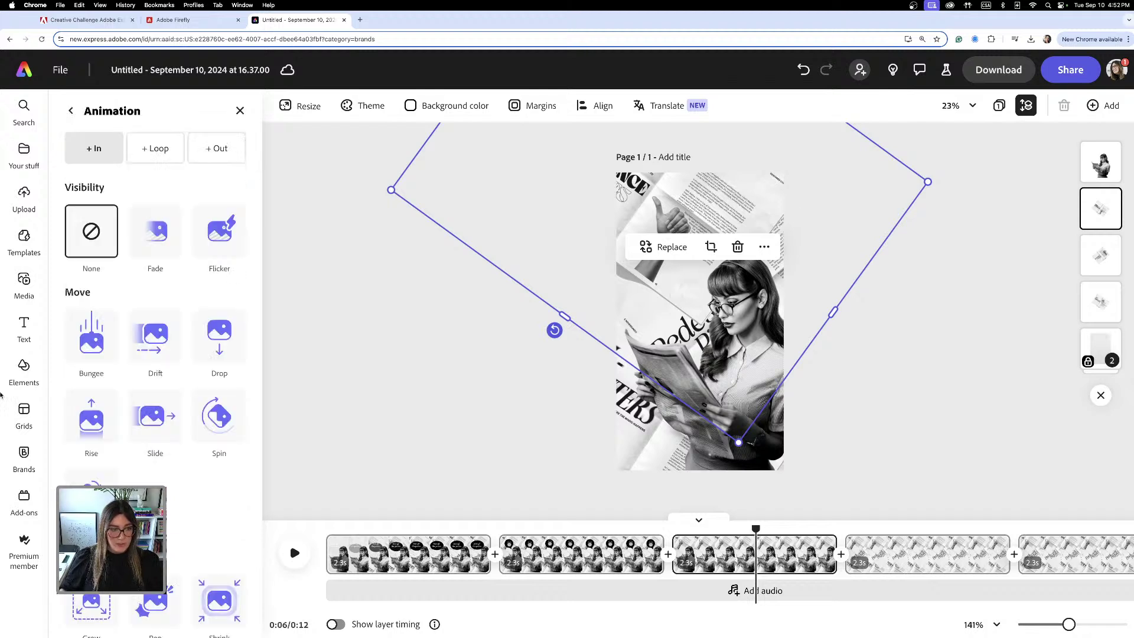
pyautogui.click(217, 148)
pyautogui.click(156, 337)
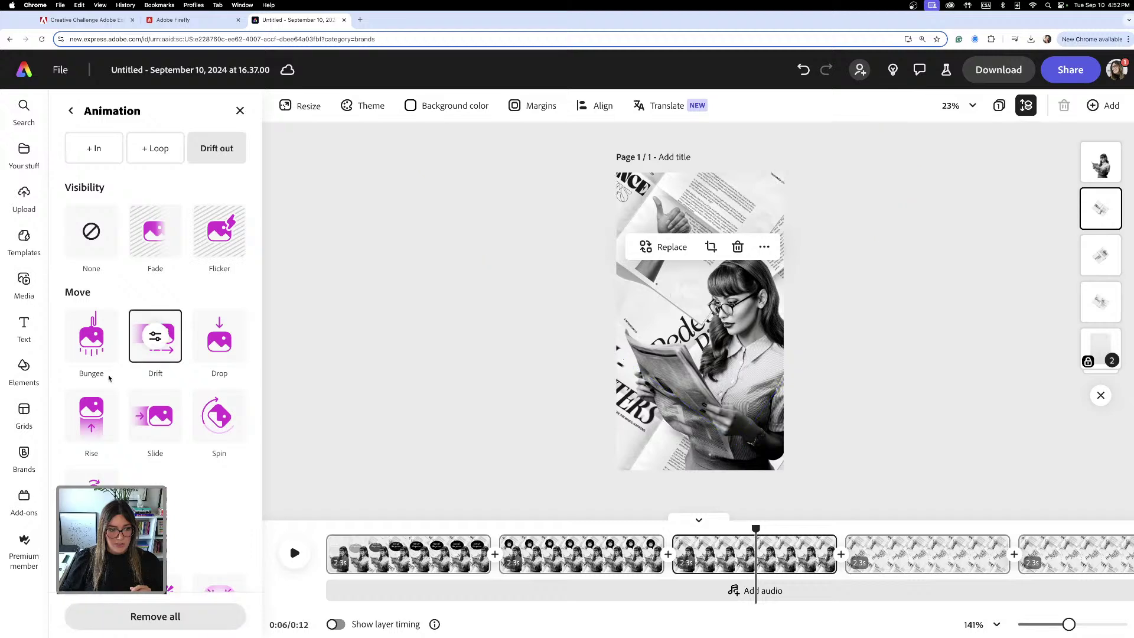
# - Give the middle magazine spread in the third scene a Drift exit animation toward the left
pyautogui.click(1101, 255)
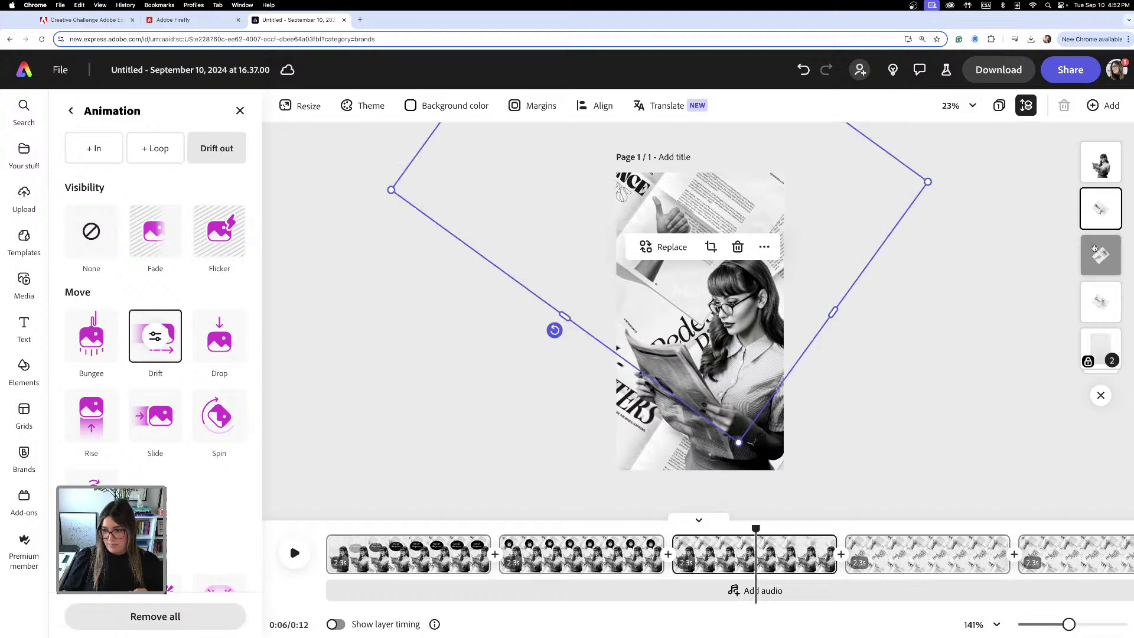
pyautogui.click(125, 534)
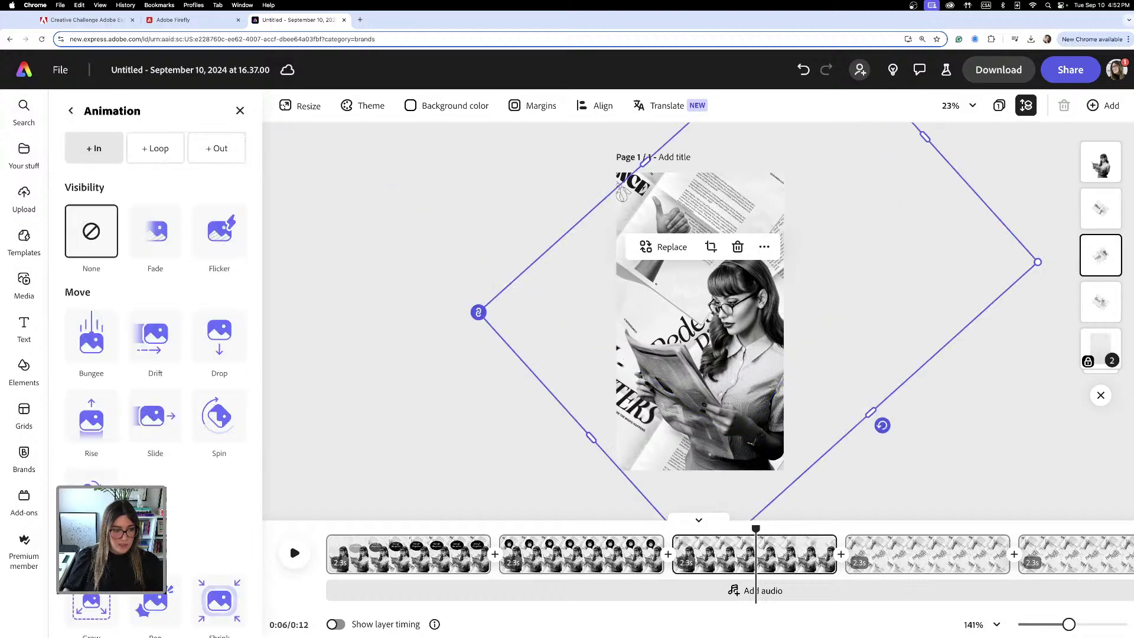
pyautogui.click(216, 148)
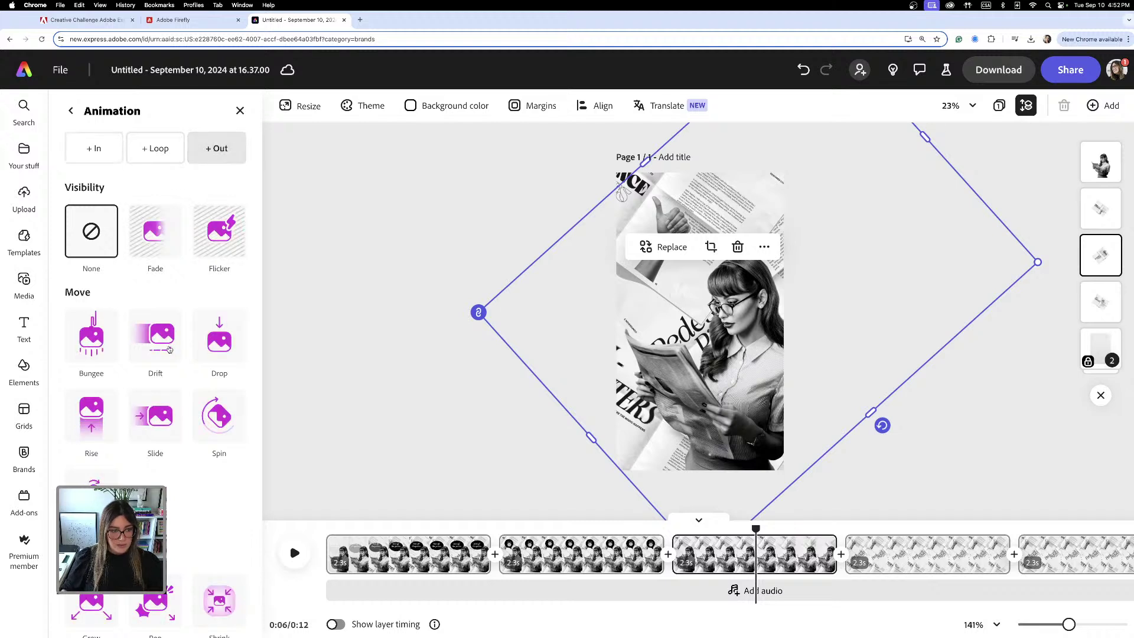
pyautogui.click(170, 349)
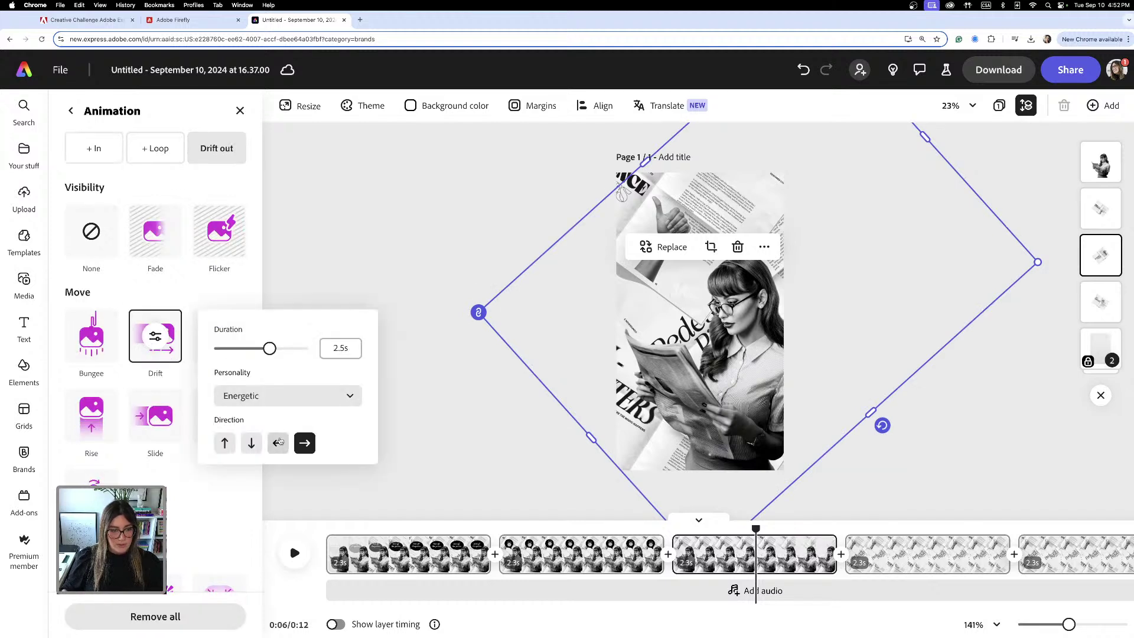
pyautogui.click(278, 442)
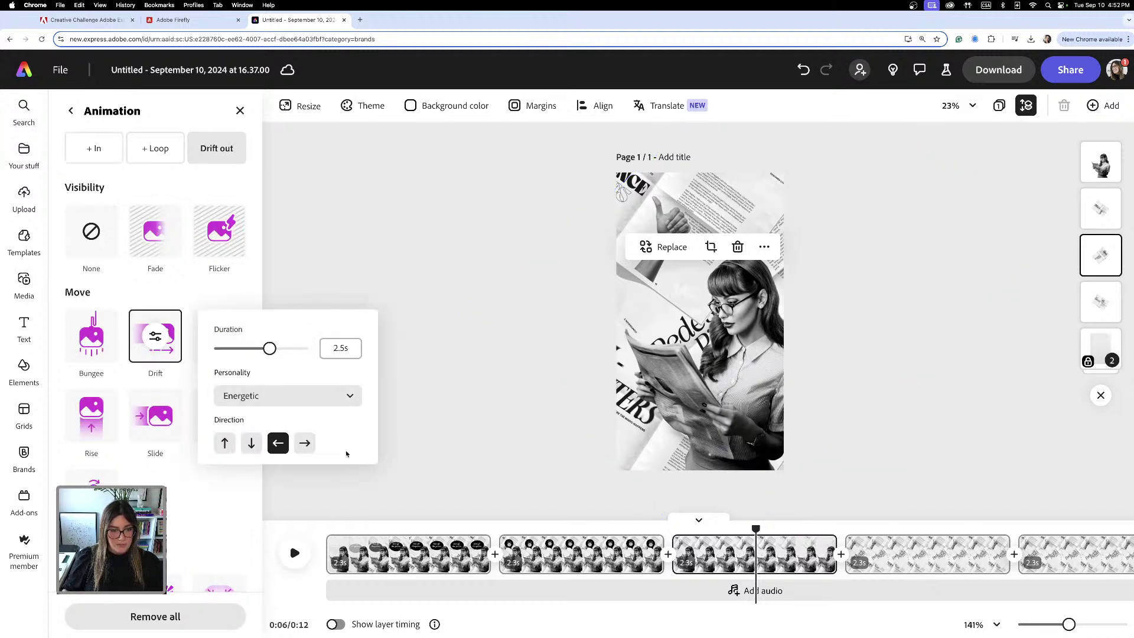
# - Give the lowest magazine spread in the third scene an upward Drift exit animation
pyautogui.click(1104, 304)
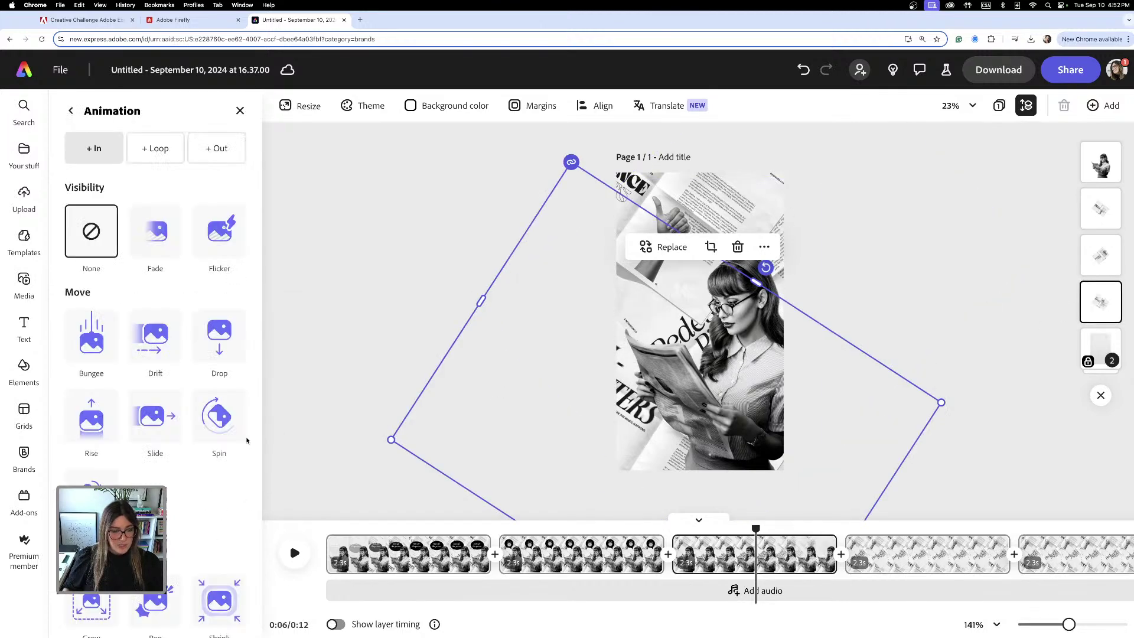
pyautogui.click(216, 148)
pyautogui.click(154, 335)
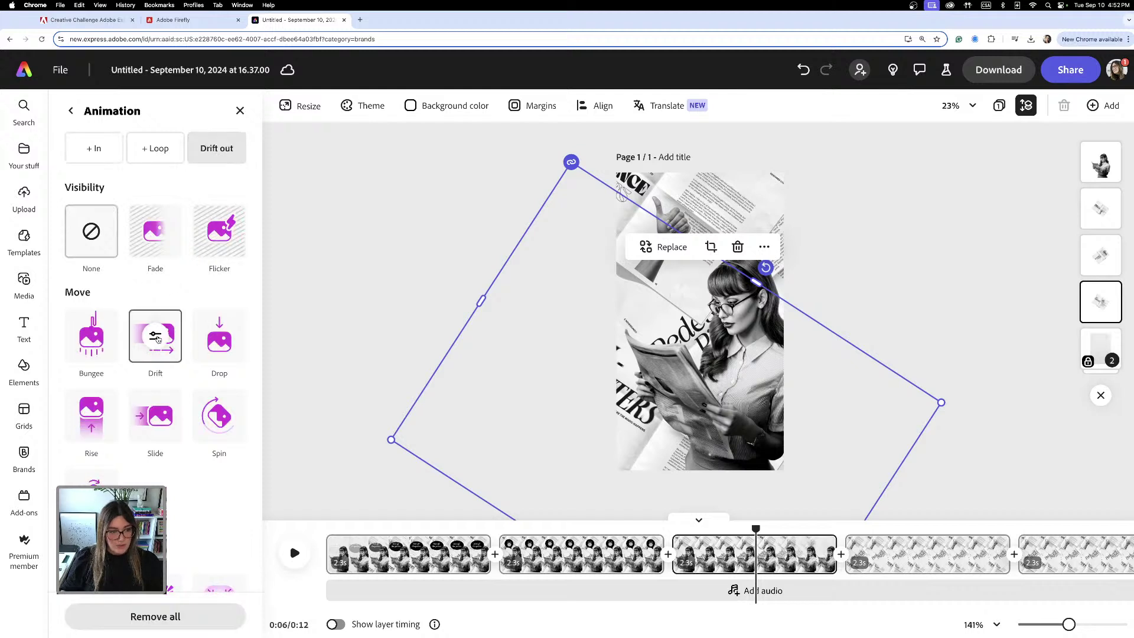
pyautogui.click(154, 336)
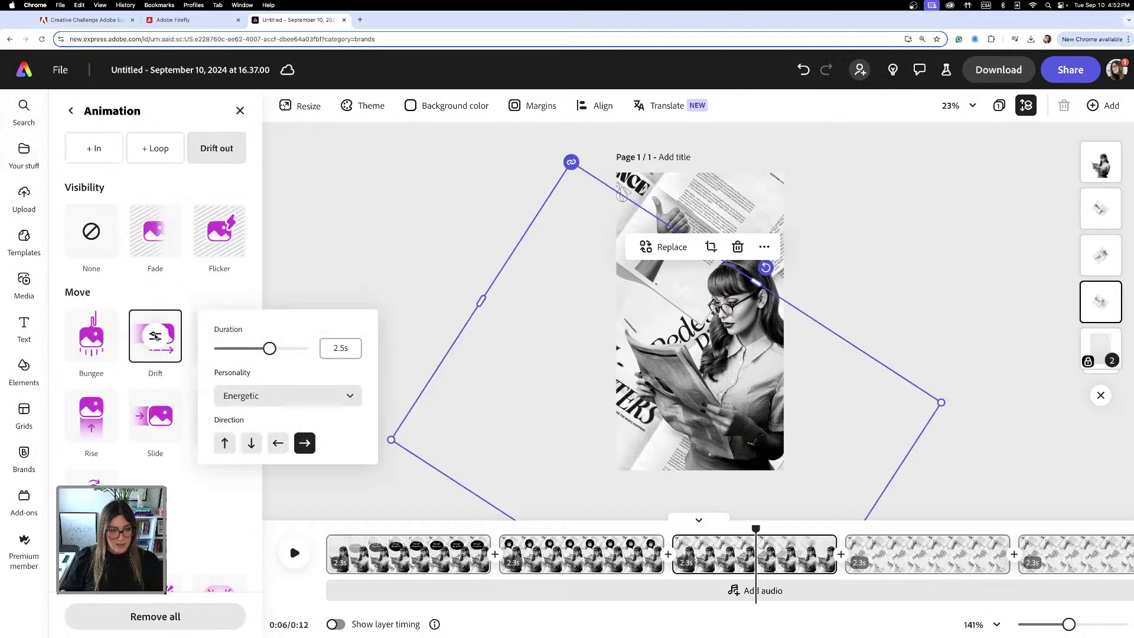
pyautogui.click(224, 443)
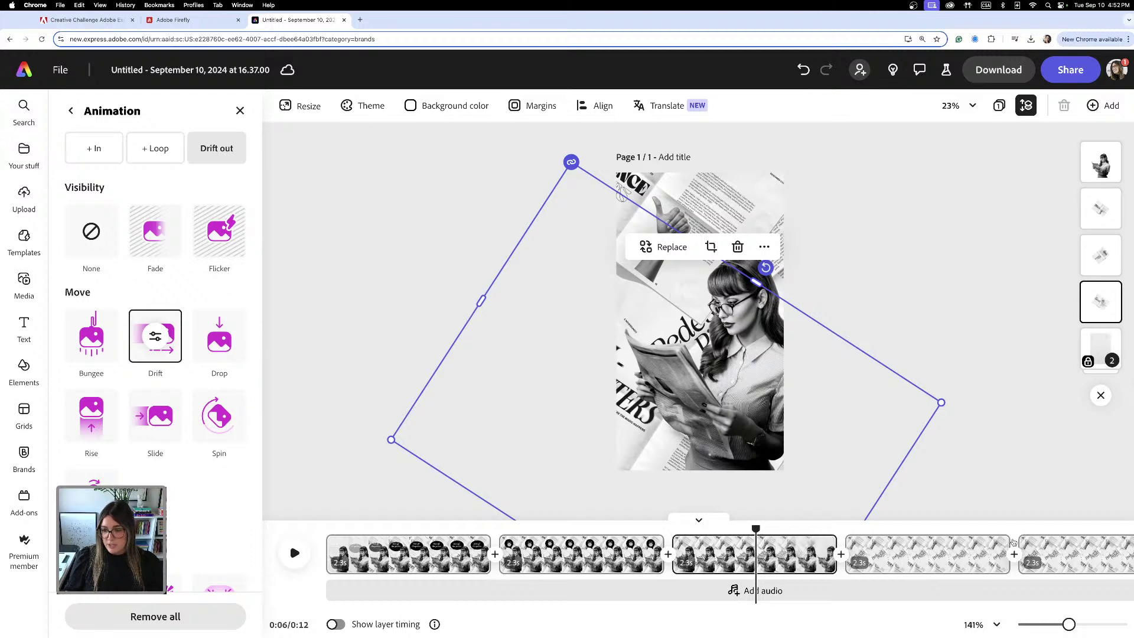
# - Delete the fourth and fifth scenes so the reel ends after the third
pyautogui.click(989, 547)
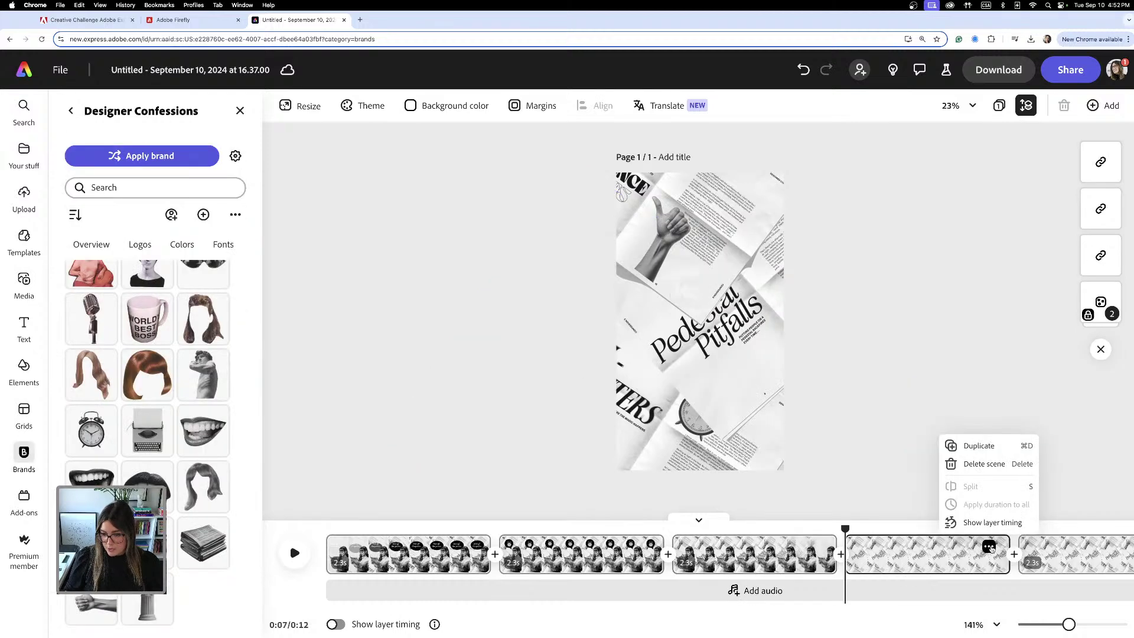
pyautogui.click(977, 464)
pyautogui.click(989, 547)
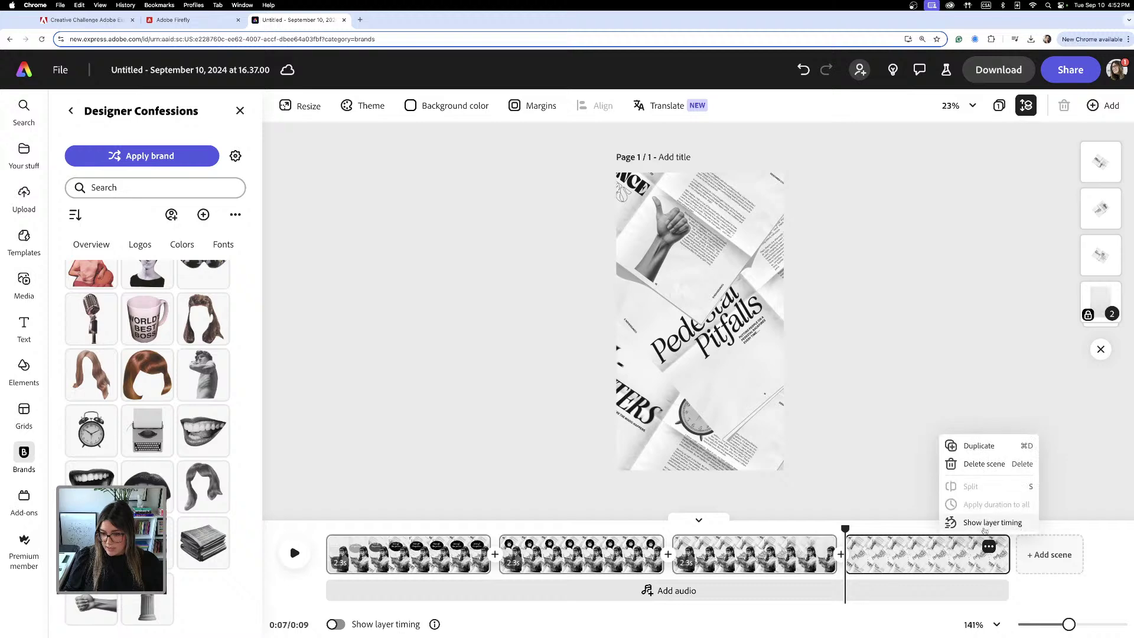
pyautogui.click(978, 464)
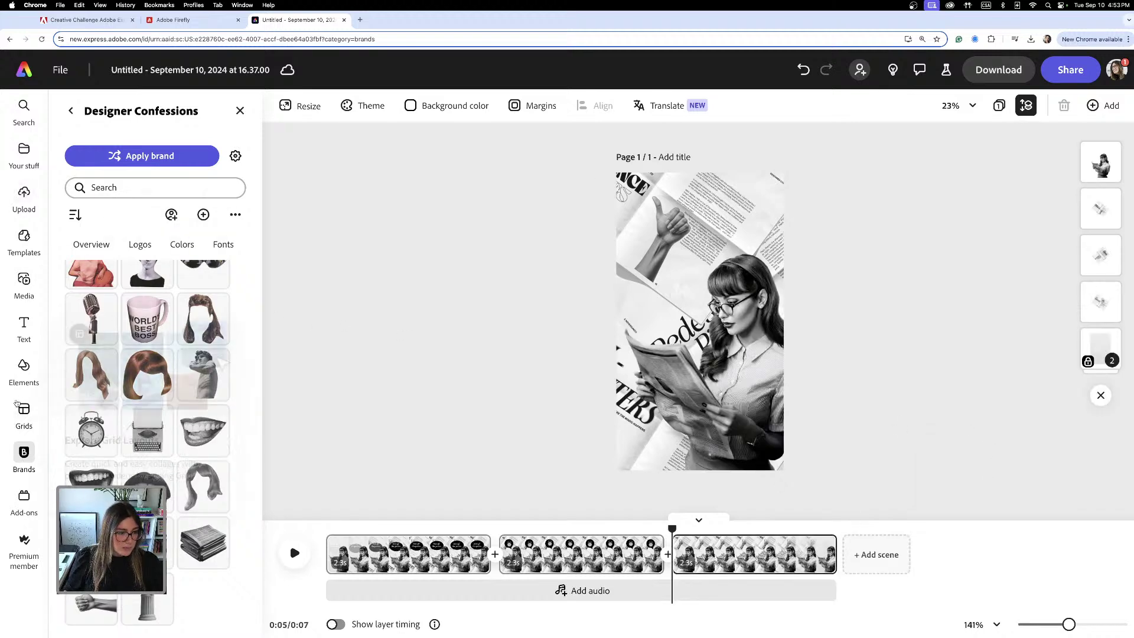
# - Search the shapes for "speech bubble", add the wide rounded black bubble to the third scene, and place it above the woman's head
pyautogui.click(24, 369)
pyautogui.click(154, 170)
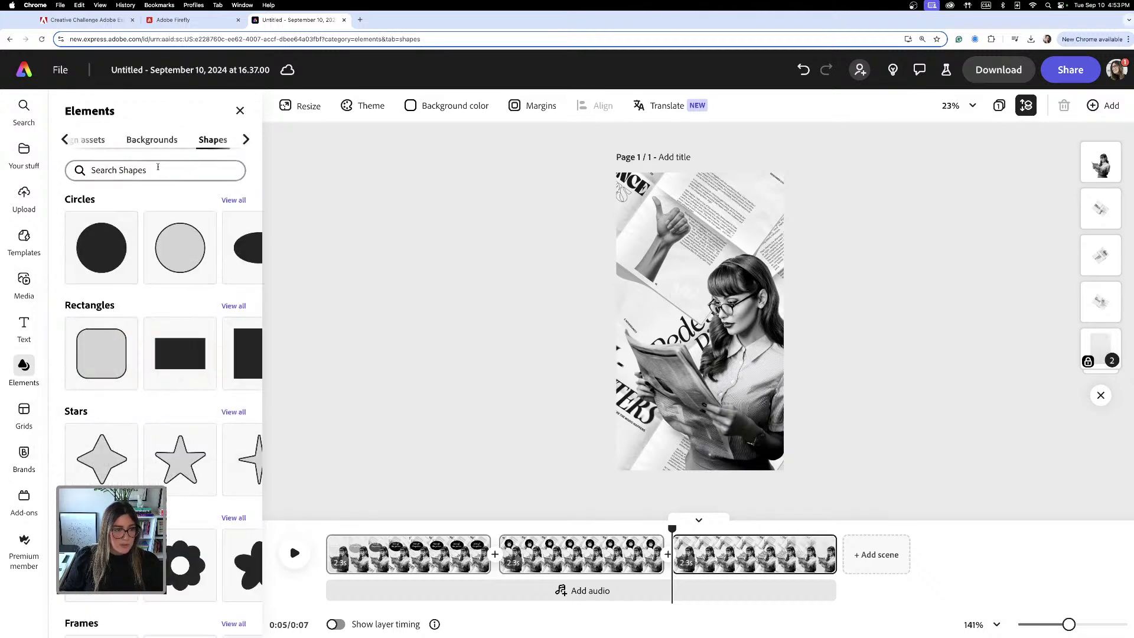
pyautogui.click(147, 229)
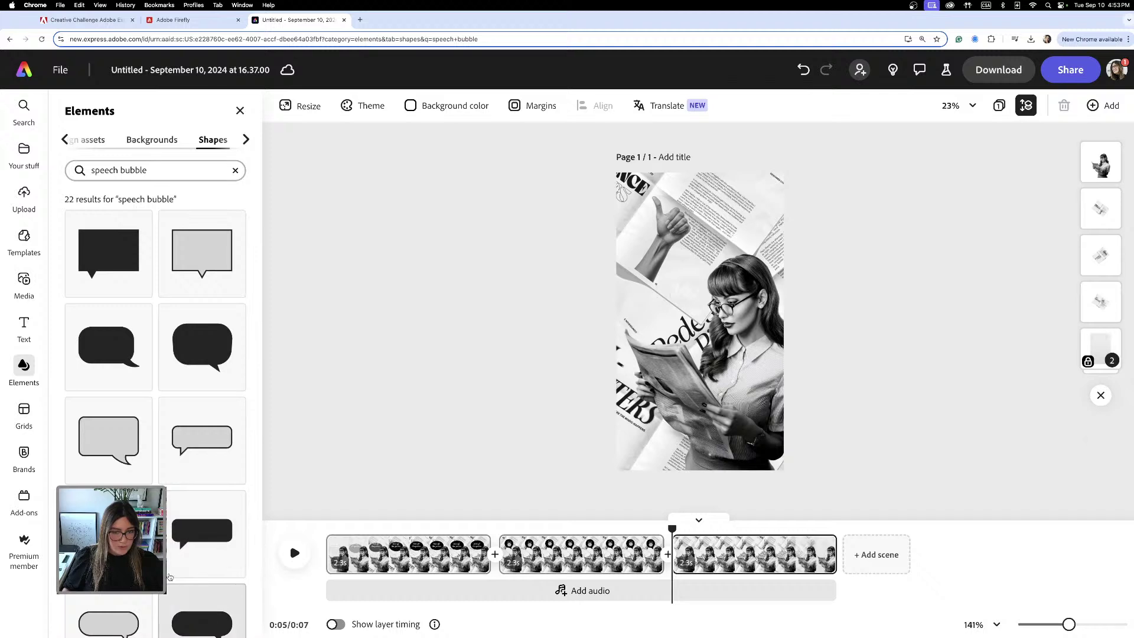
pyautogui.click(203, 622)
pyautogui.moveTo(688, 312); pyautogui.dragTo(696, 225)
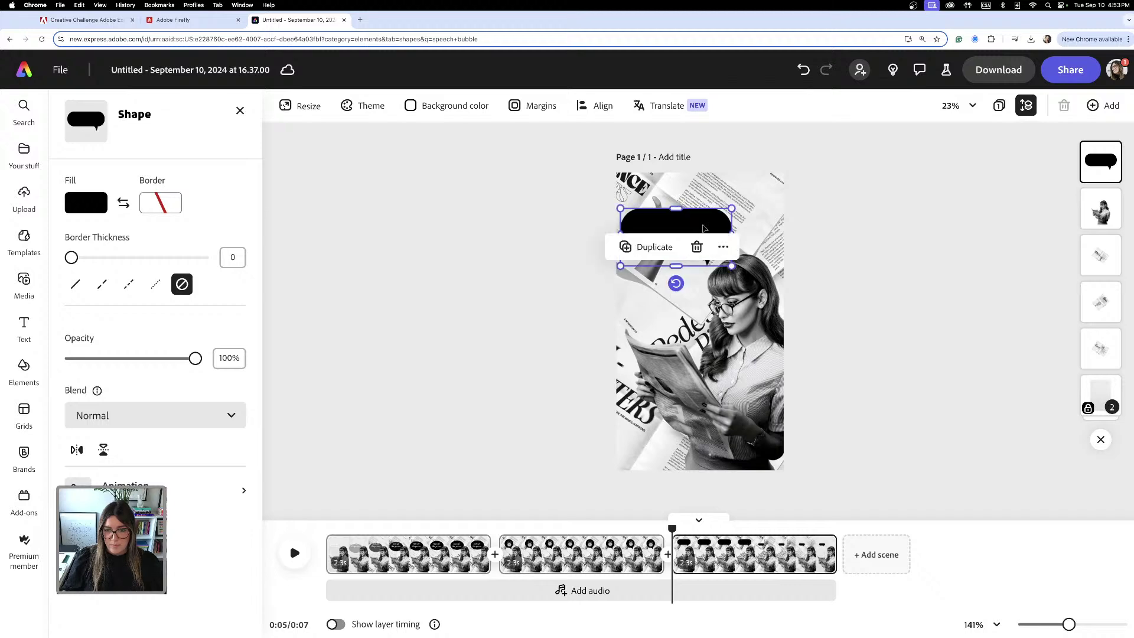
# - Add the text "Get your copy" to the third scene and set its fill to white
pyautogui.click(24, 326)
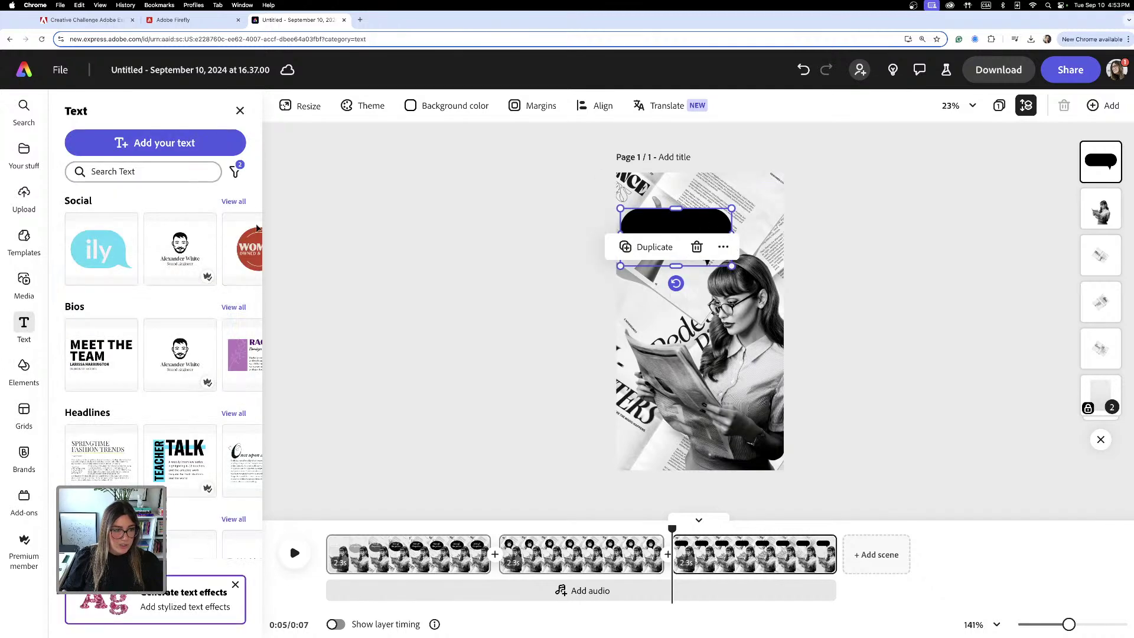
pyautogui.click(156, 143)
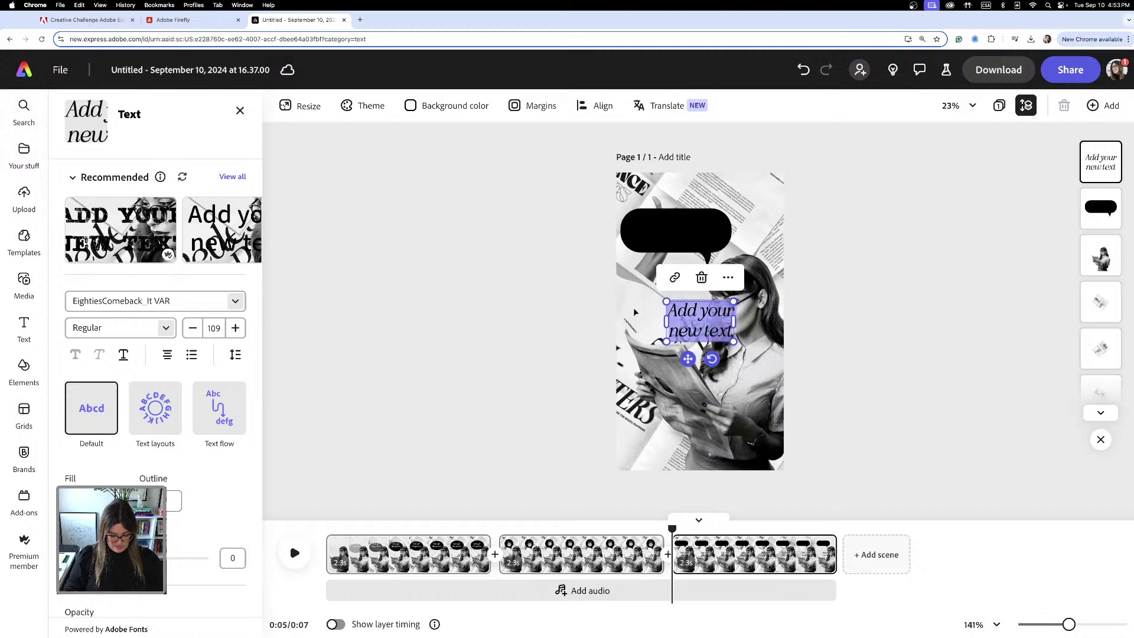
pyautogui.write('Get your')
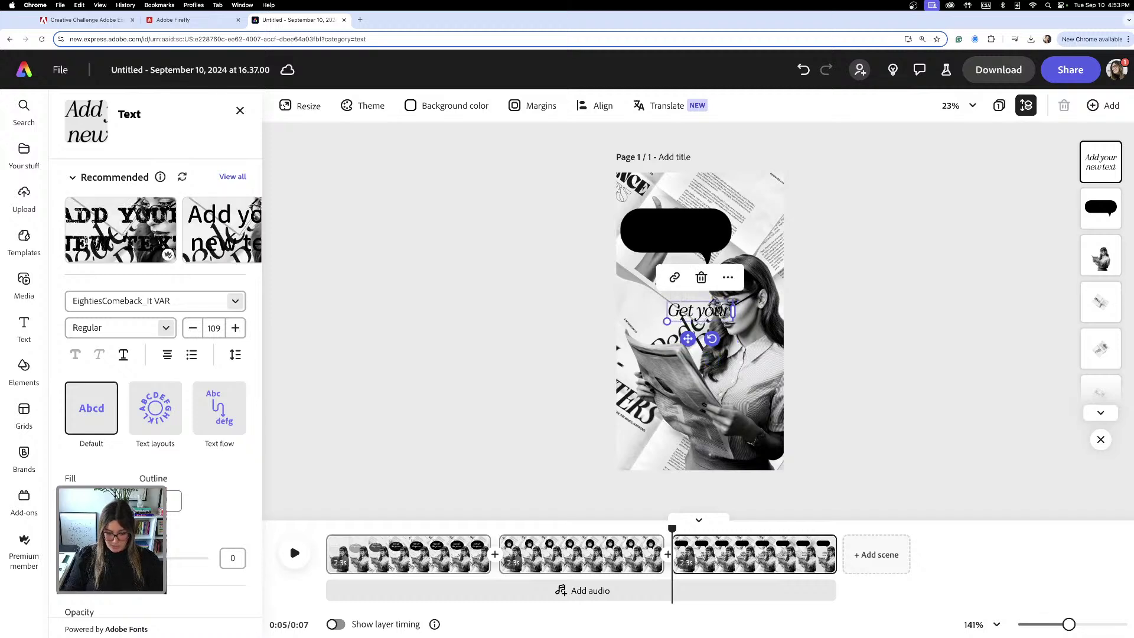
pyautogui.write(' copy')
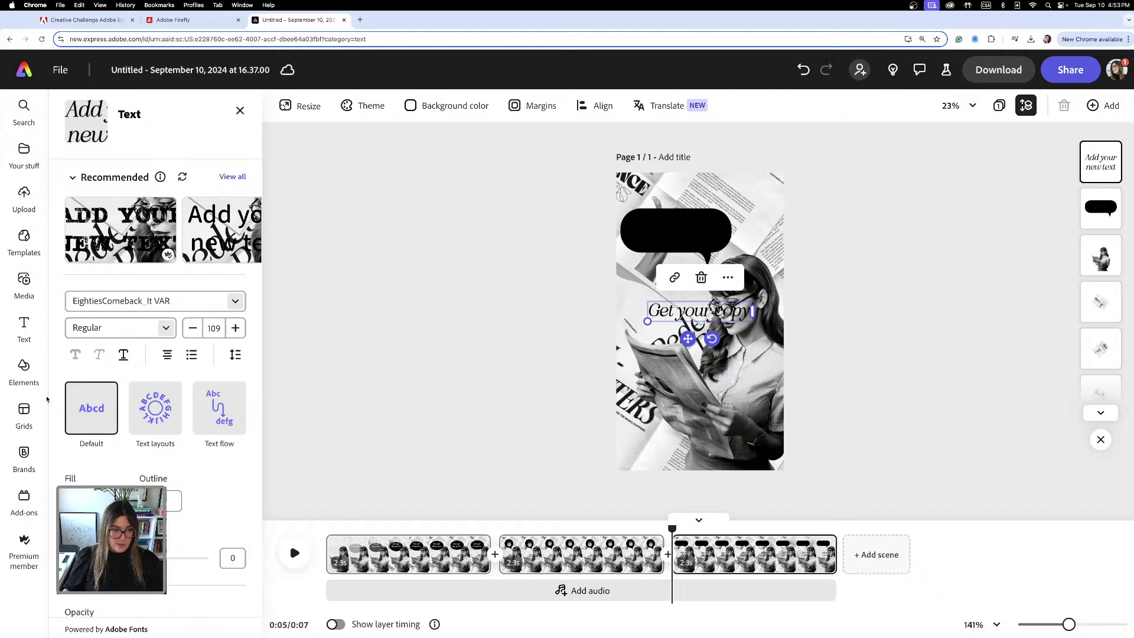
pyautogui.click(89, 501)
pyautogui.click(165, 419)
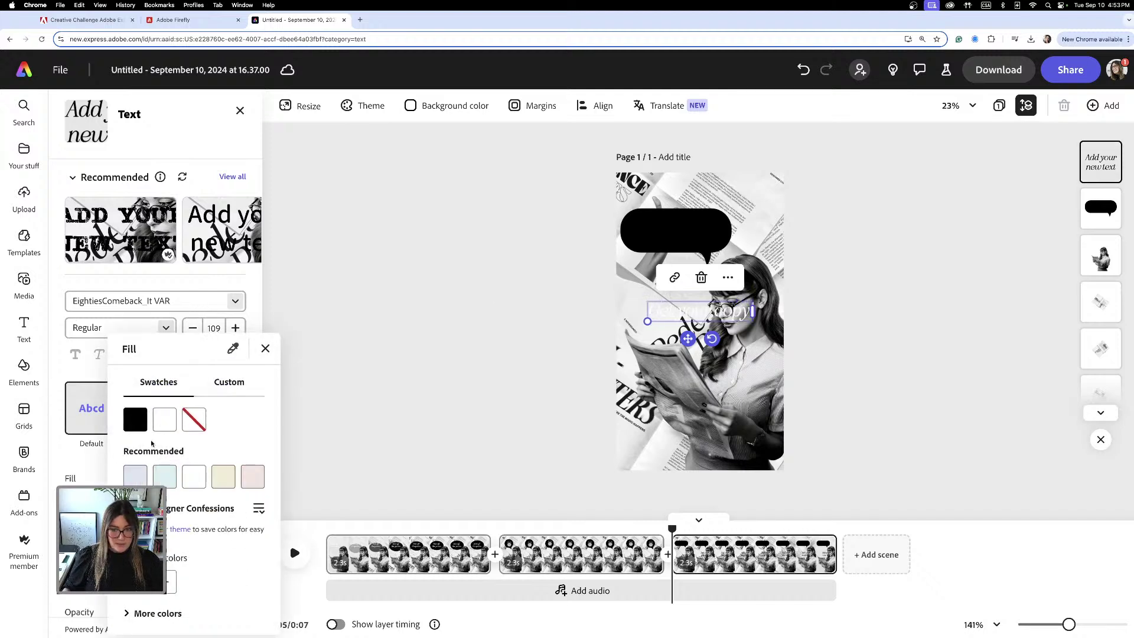
pyautogui.click(873, 378)
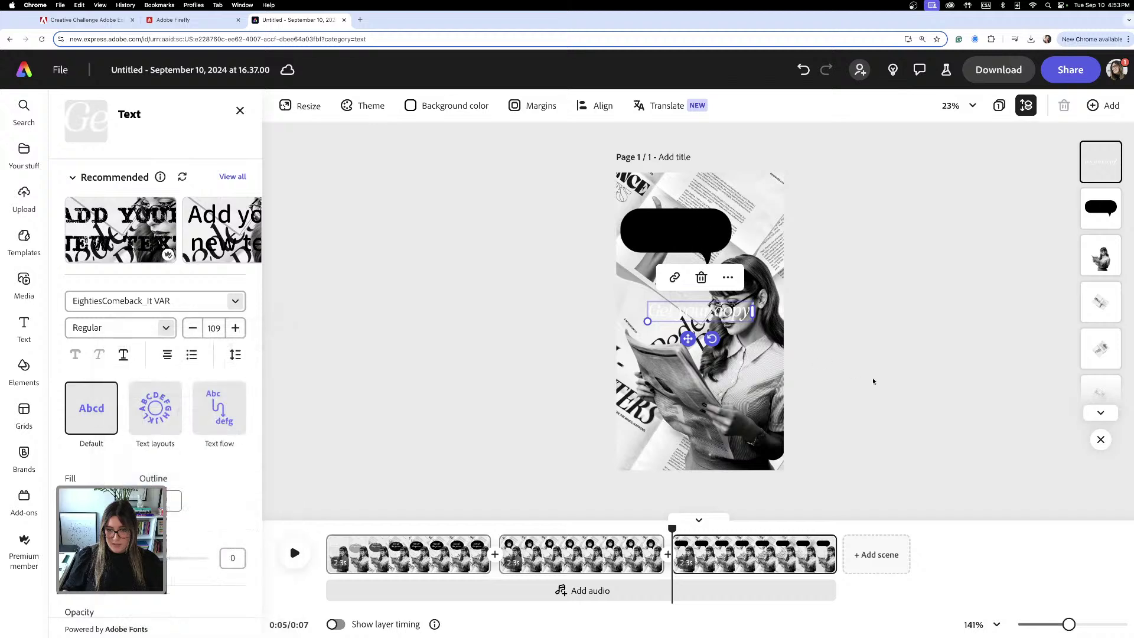
# - Shrink the "Get your copy!" text to size 97 and center it inside the third scene's black speech bubble
pyautogui.moveTo(700, 312); pyautogui.dragTo(717, 235)
pyautogui.moveTo(624, 242); pyautogui.dragTo(636, 240)
pyautogui.moveTo(713, 235); pyautogui.dragTo(705, 235)
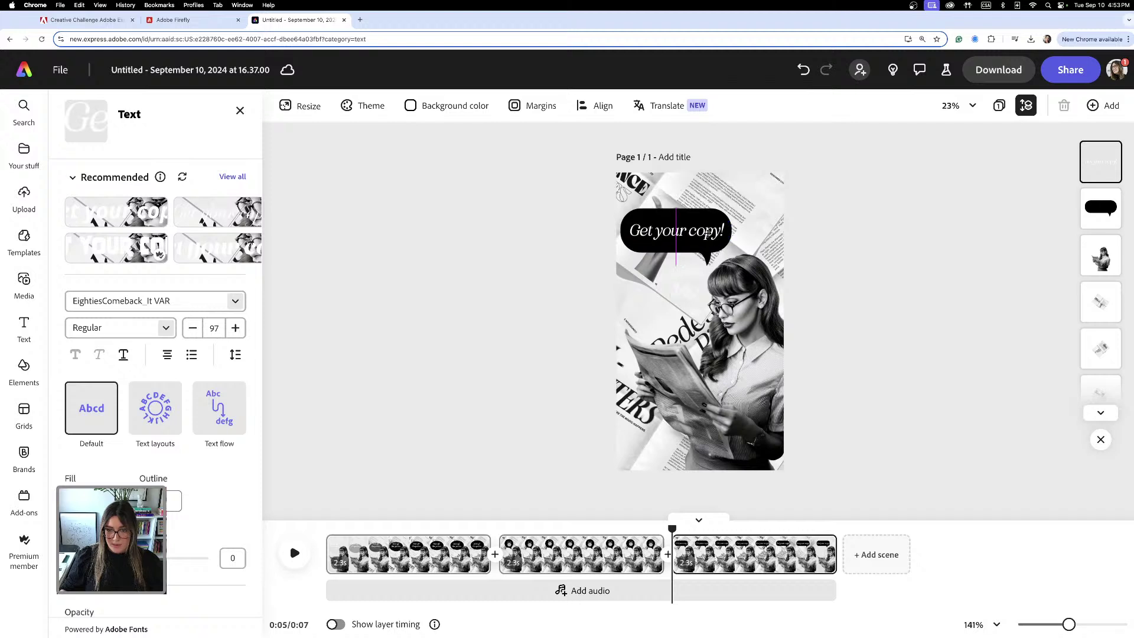
pyautogui.click(703, 203)
# - Give the third scene's black speech bubble a Rise entrance animation after trying Fade
pyautogui.click(697, 215)
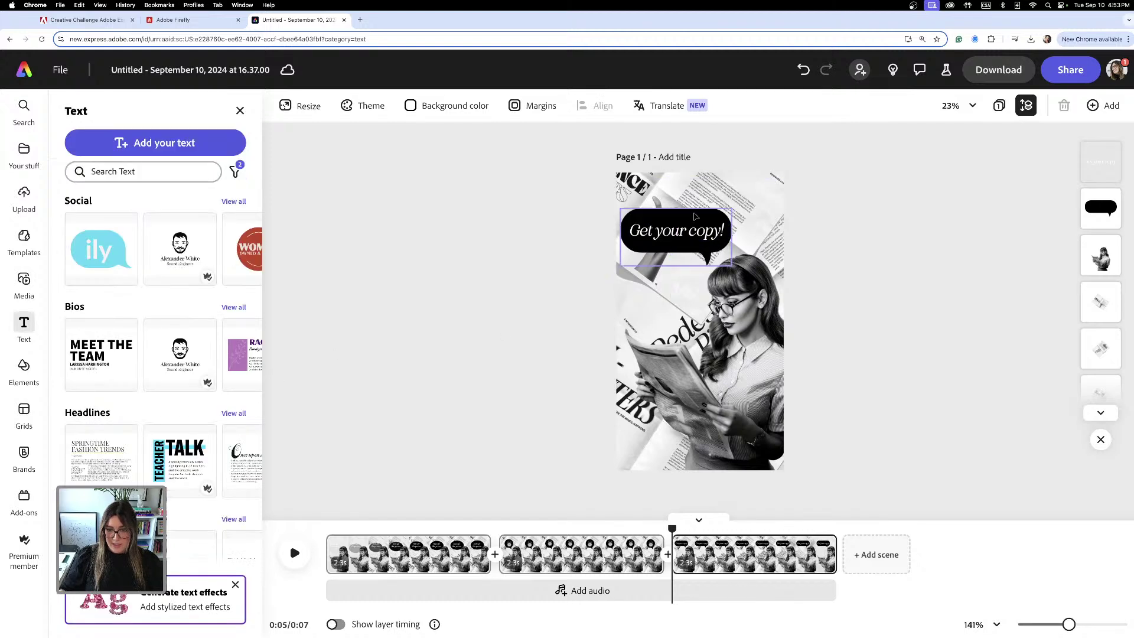
pyautogui.click(124, 488)
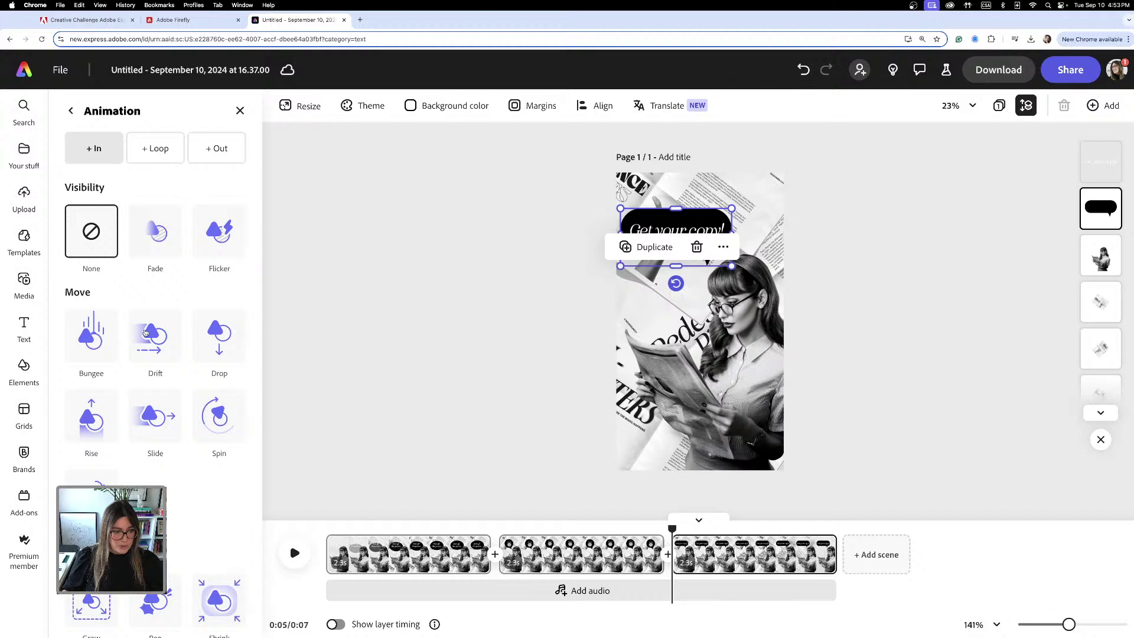
pyautogui.click(157, 144)
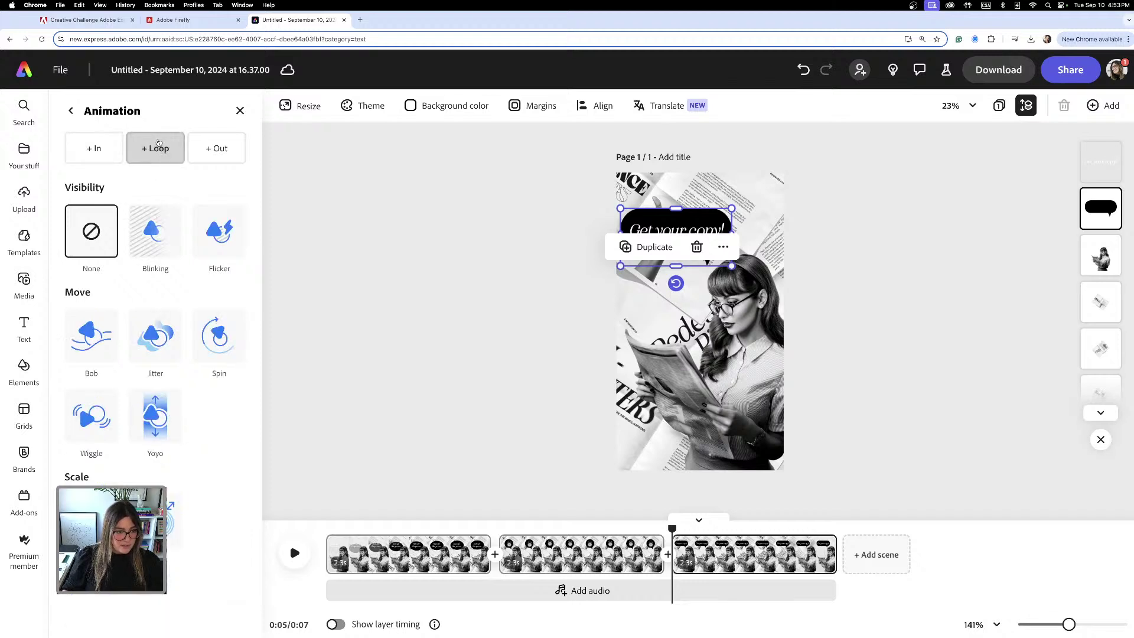
pyautogui.click(115, 147)
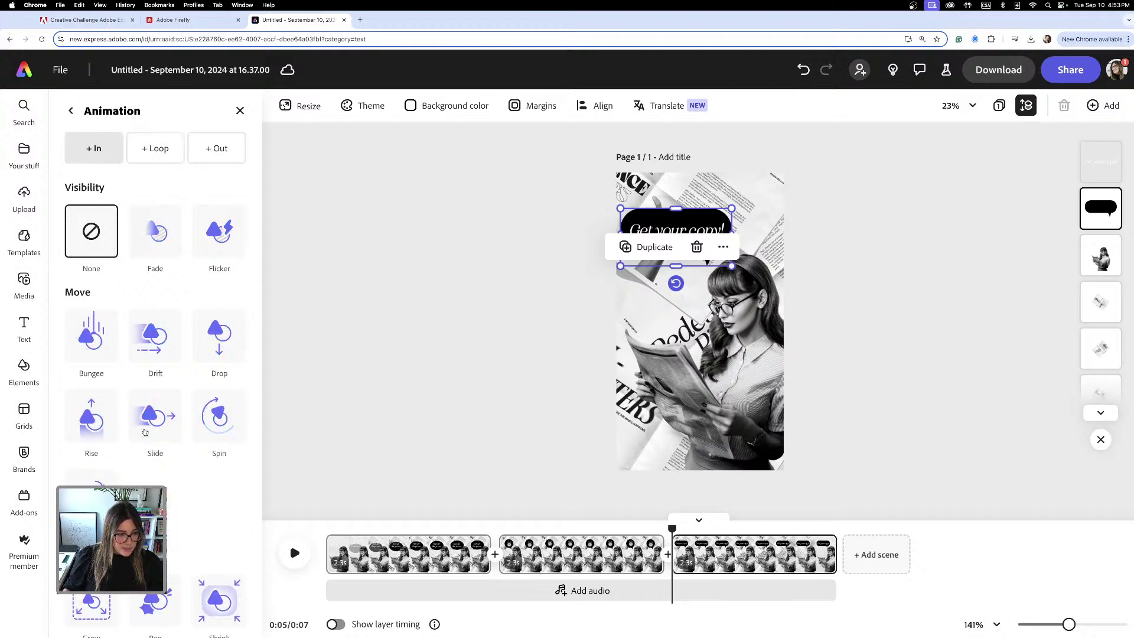
pyautogui.click(155, 231)
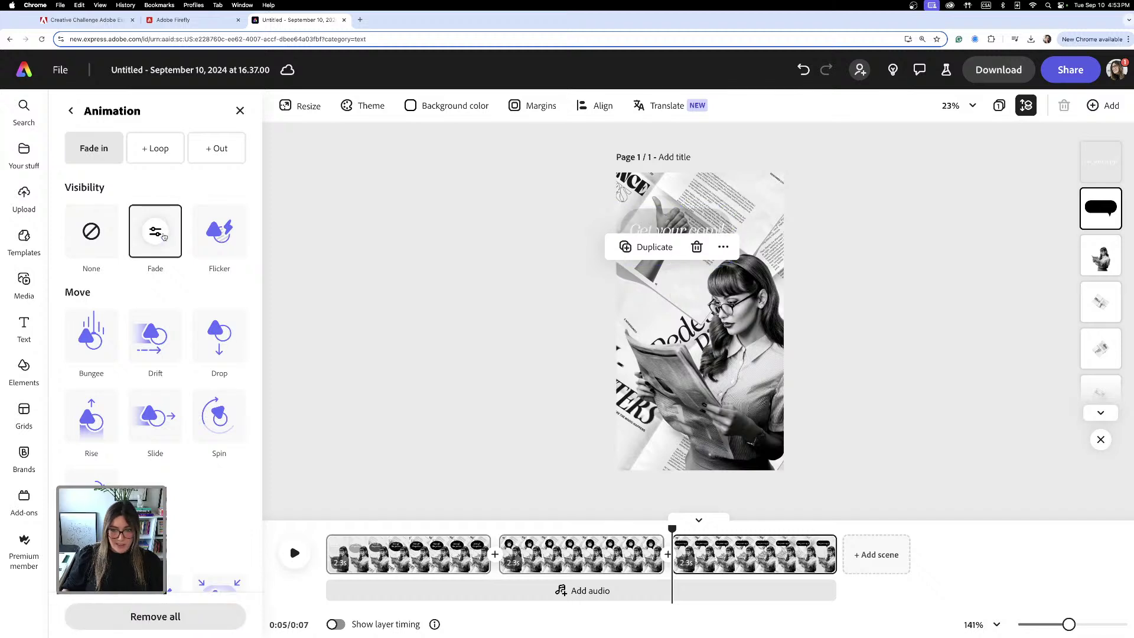
pyautogui.click(88, 430)
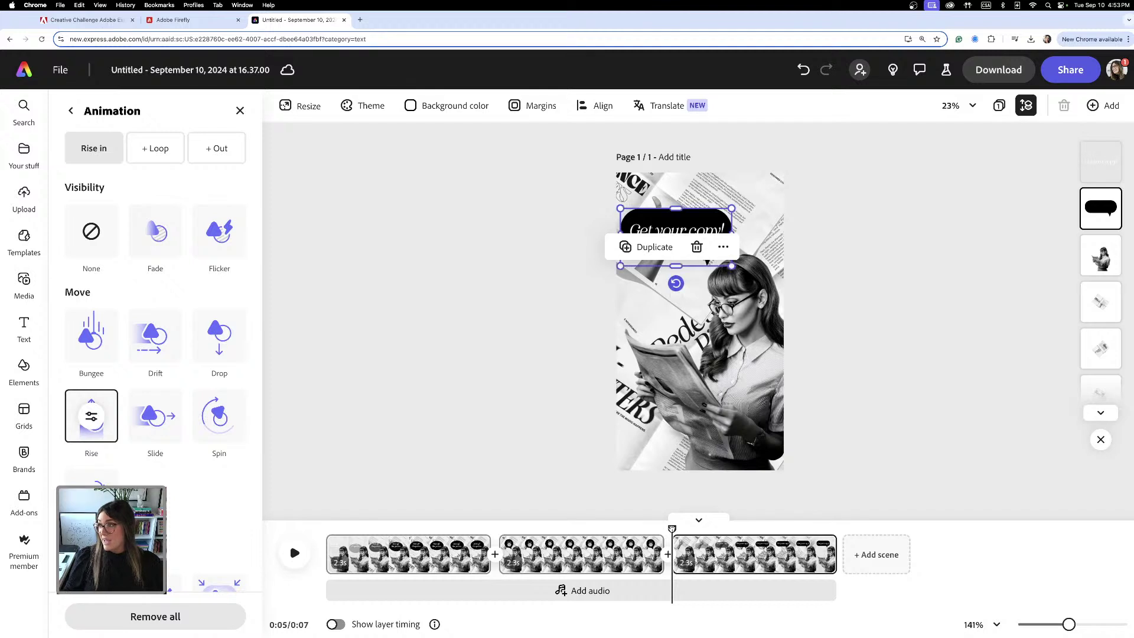
# - Play the whole three-scene reel from the beginning to review its animations
pyautogui.moveTo(671, 528); pyautogui.dragTo(326, 528)
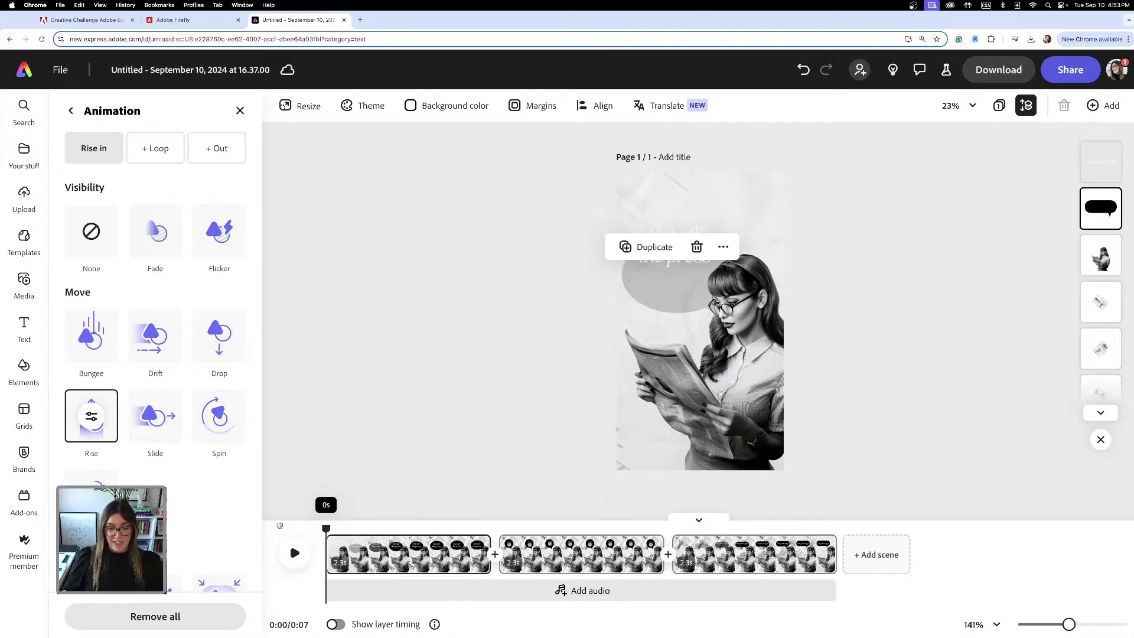
pyautogui.click(282, 506)
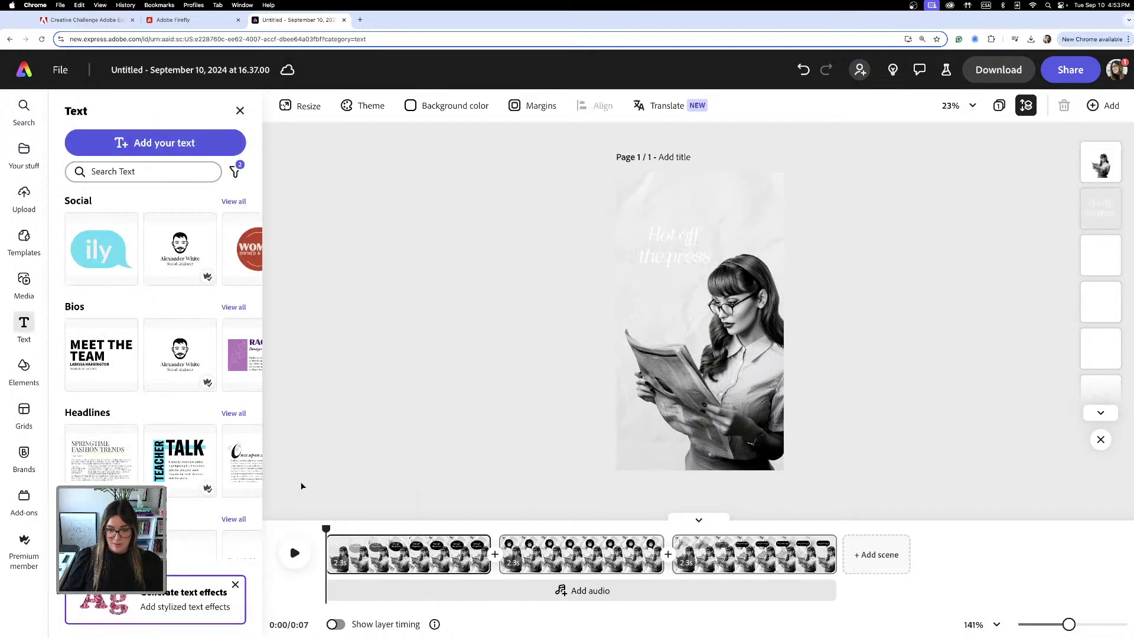
pyautogui.press('space')
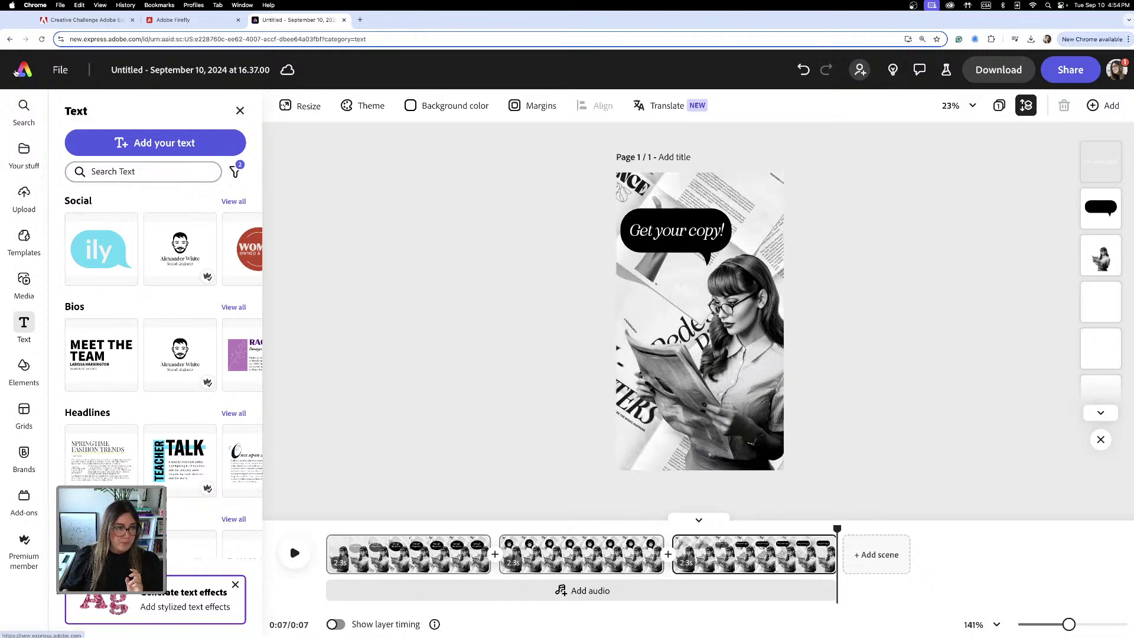
# - Open the recent project "Comic strip test" and delete its audio track
pyautogui.click(15, 72)
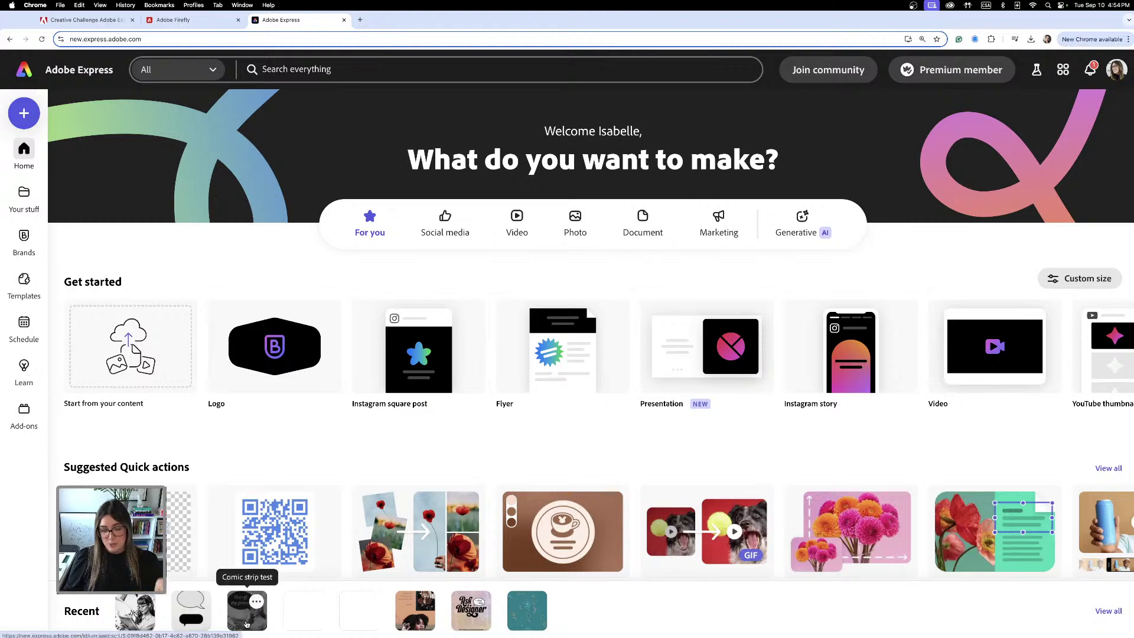
pyautogui.click(247, 622)
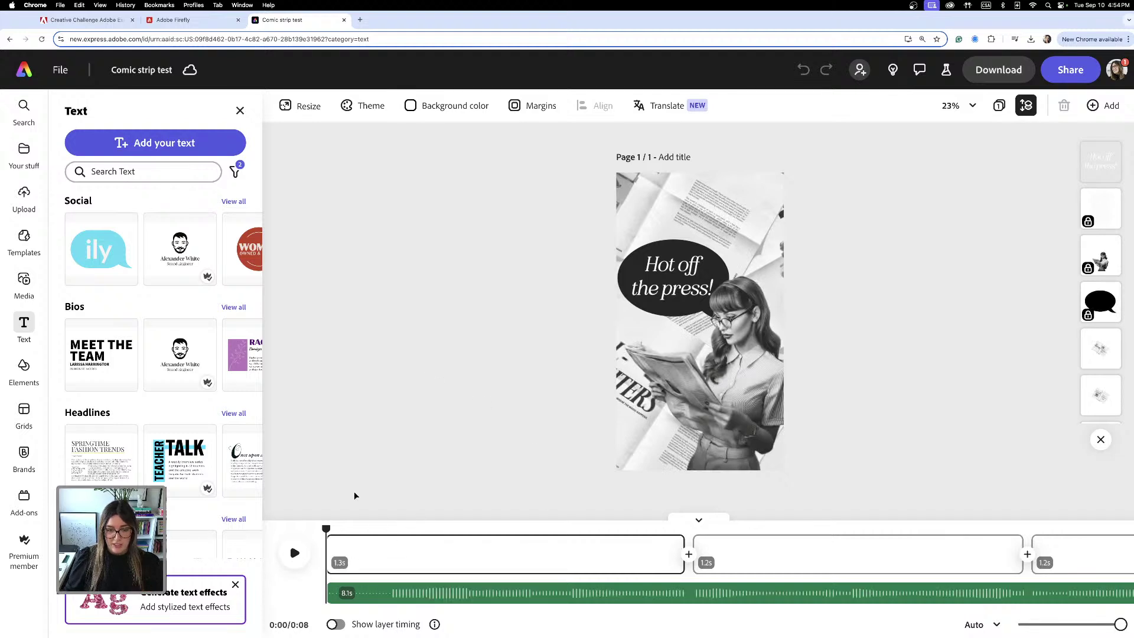
pyautogui.click(404, 600)
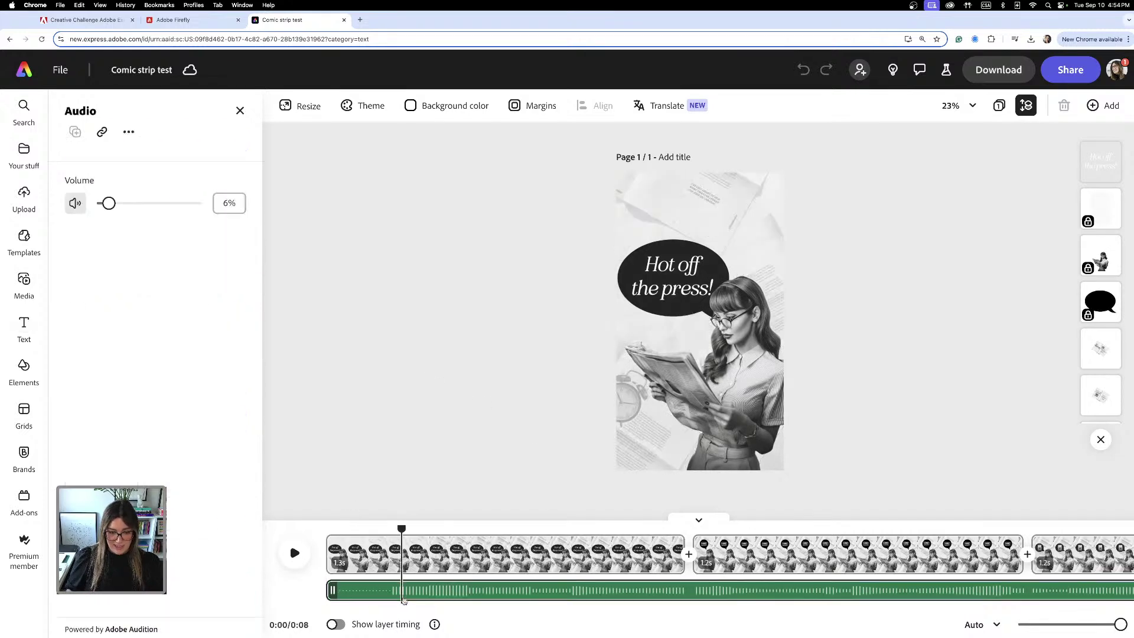
pyautogui.press('Delete')
# - Play the "Comic strip test" reel from the beginning to review the example
pyautogui.moveTo(388, 531); pyautogui.dragTo(303, 519)
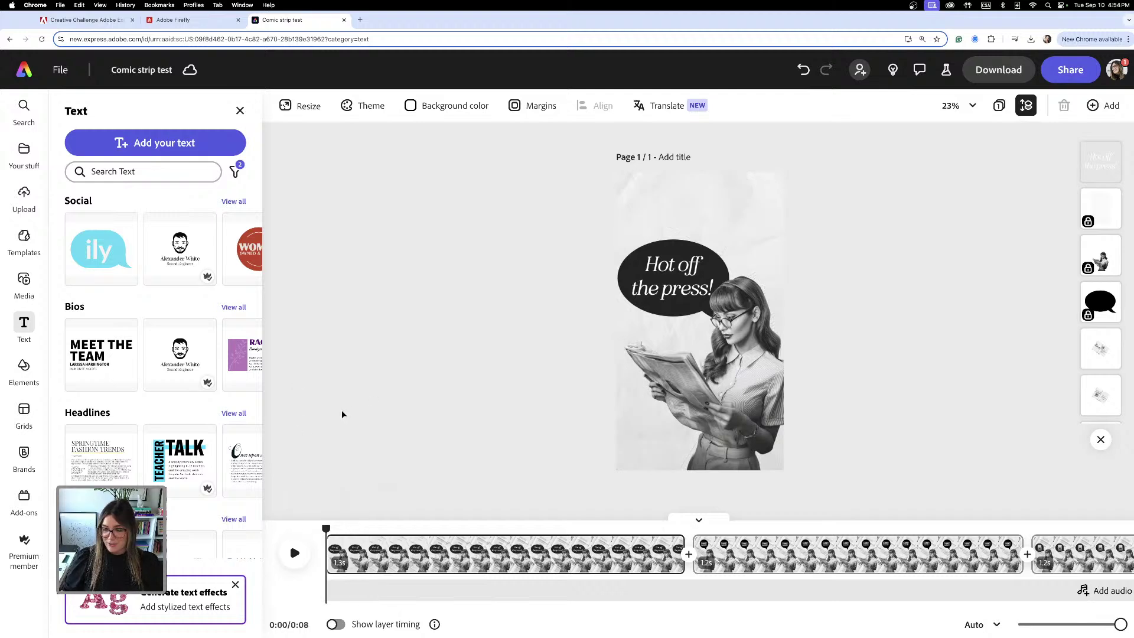
pyautogui.press('space')
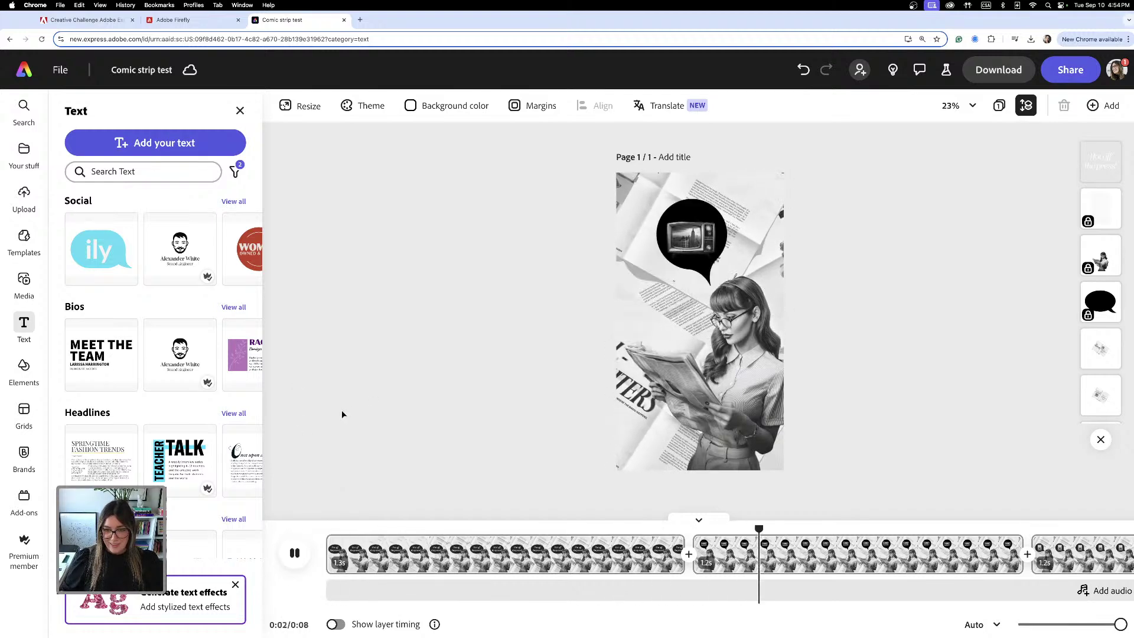